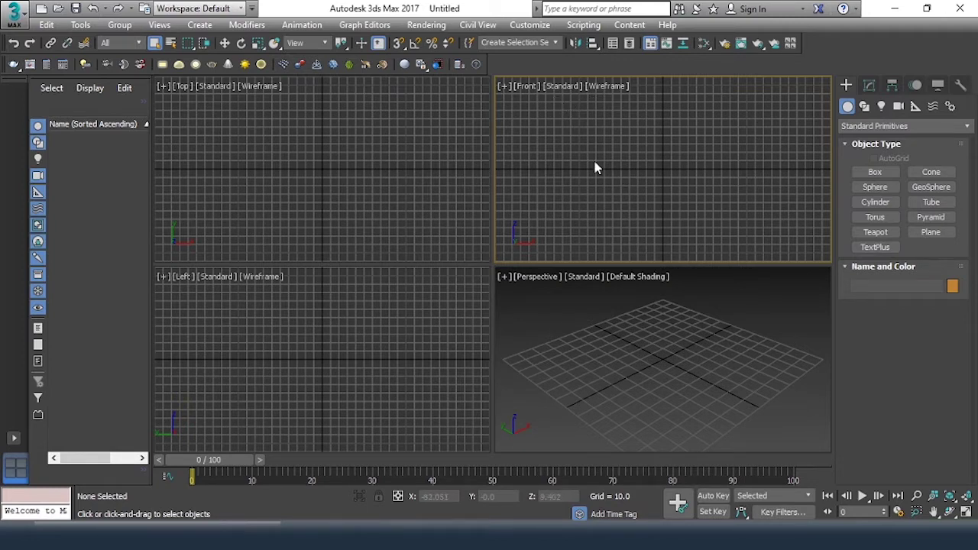
Step: Open Chair.jpg in the image viewer and move the viewer aside
{"action": "left_click", "coordinate": [436, 25]}
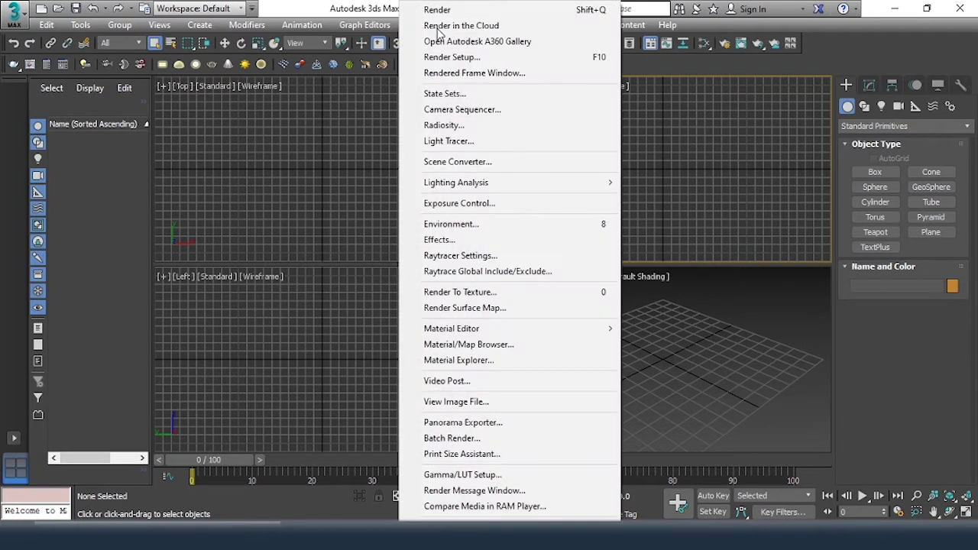
{"action": "left_click", "coordinate": [495, 411]}
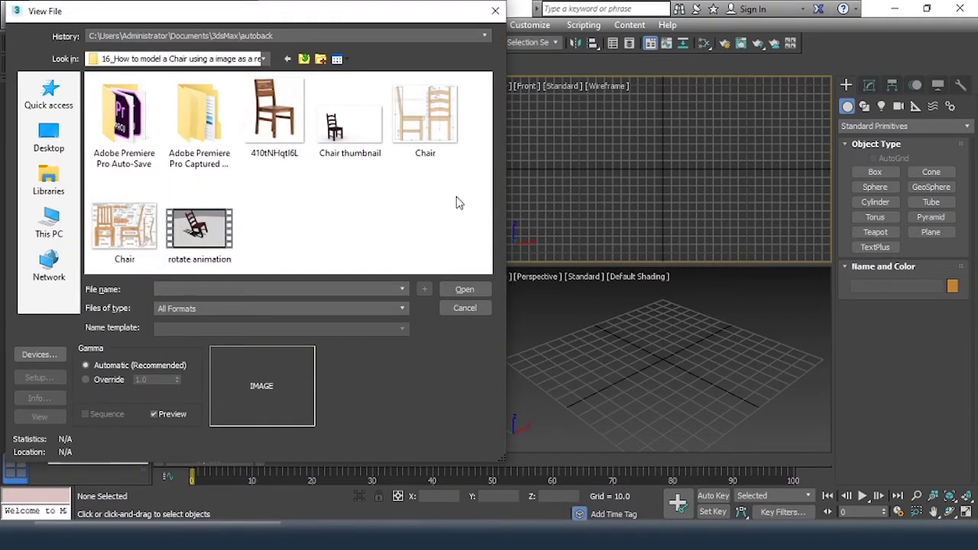
{"action": "left_click", "coordinate": [425, 116]}
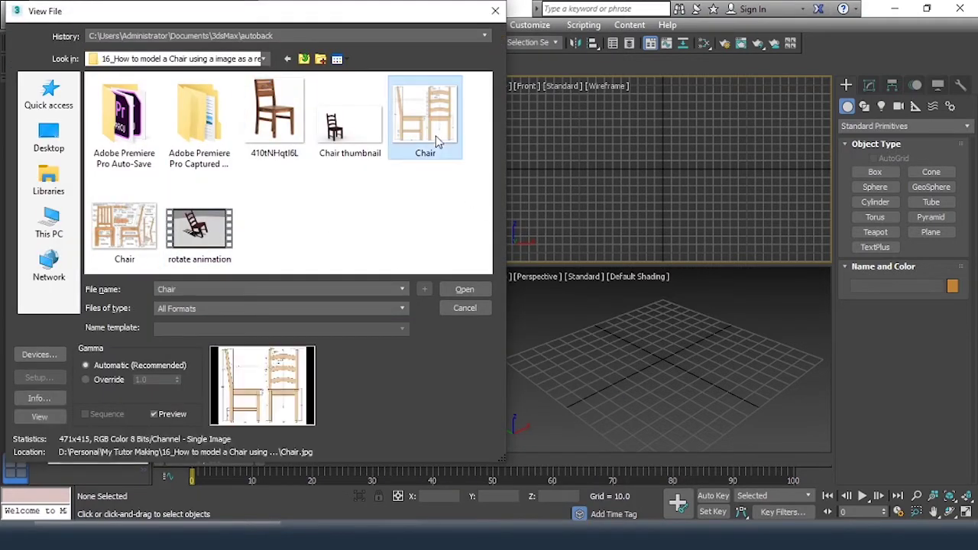
{"action": "left_click", "coordinate": [465, 289]}
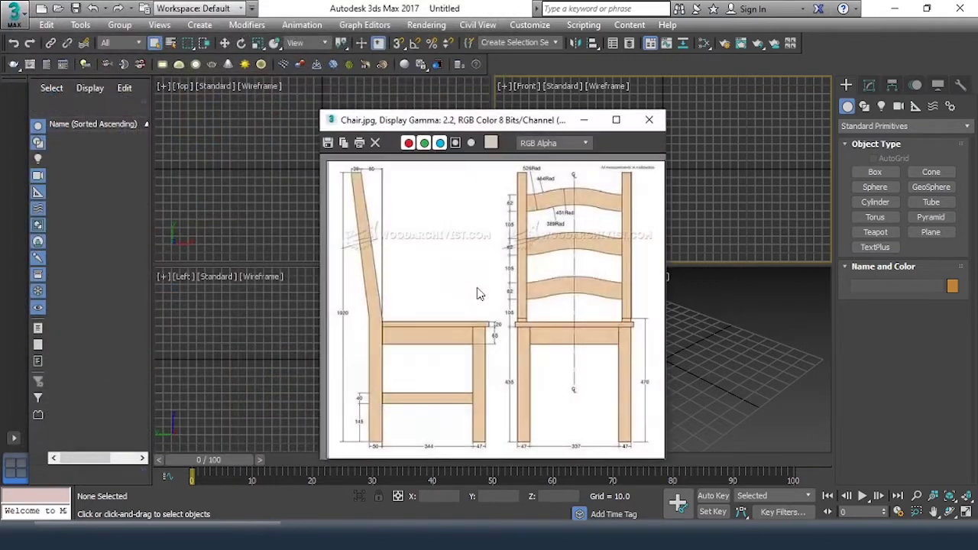
{"action": "left_click_drag", "start_coordinate": [500, 128], "coordinate": [439, 87]}
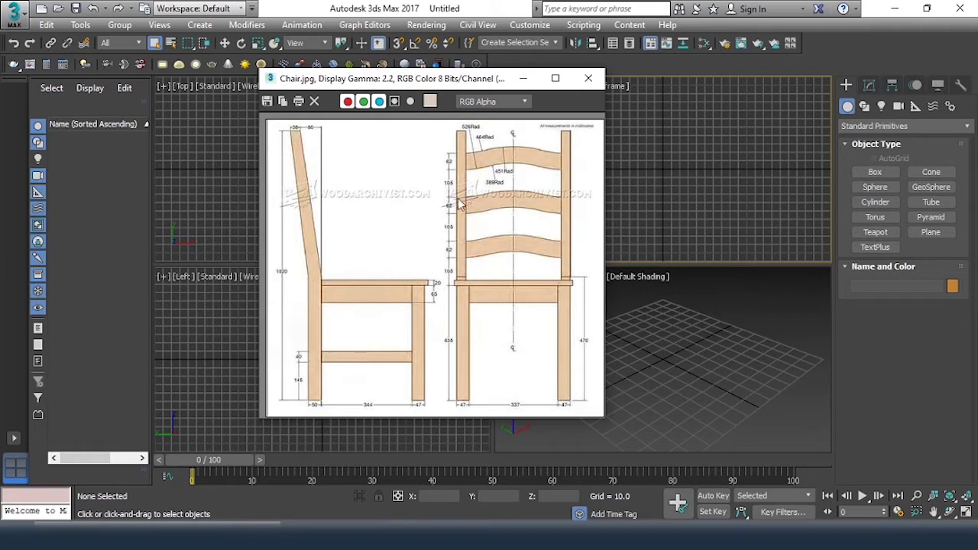
Step: Check the blueprint's 471 × 415 size and pixel info, then shift the viewer further left
{"action": "right_click", "coordinate": [407, 186]}
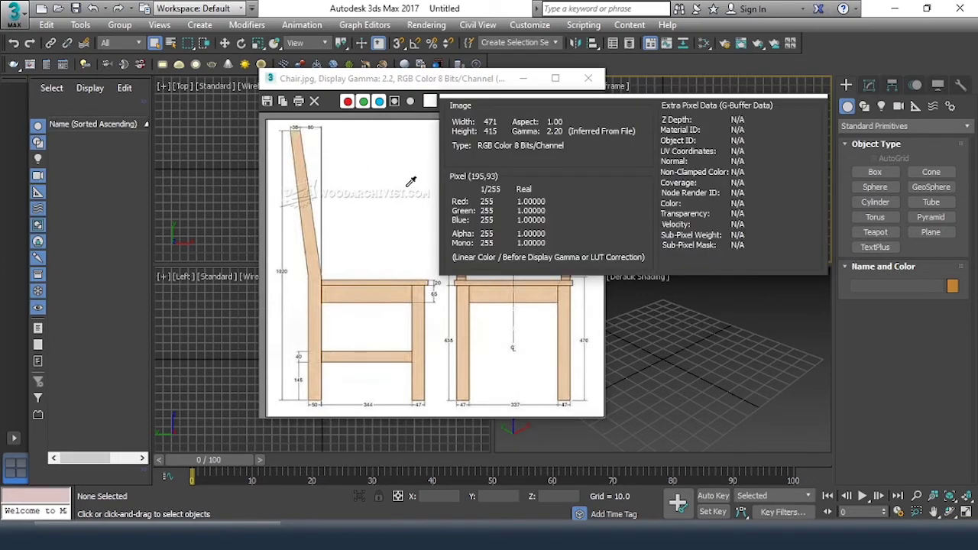
{"action": "right_click_drag", "start_coordinate": [411, 182], "coordinate": [386, 214]}
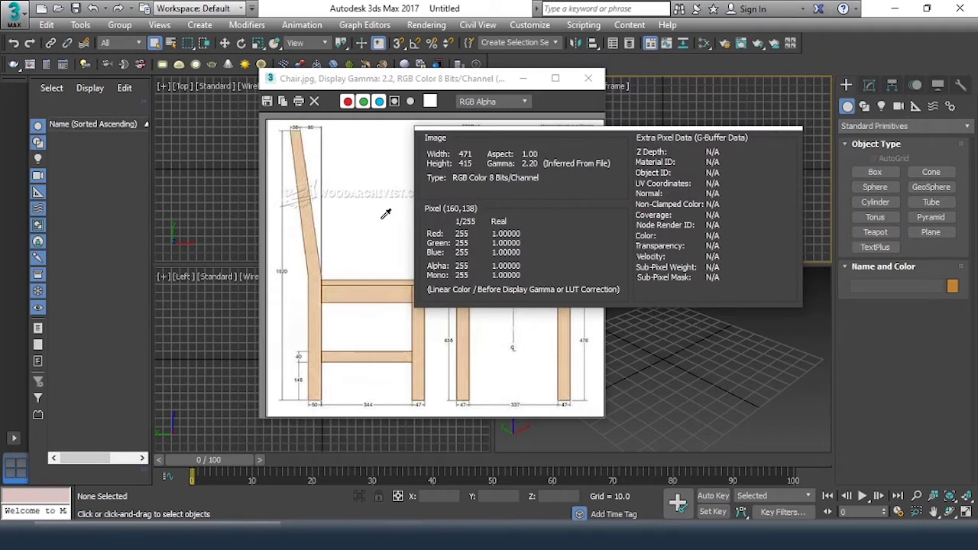
{"action": "right_click_drag", "start_coordinate": [386, 215], "coordinate": [384, 225]}
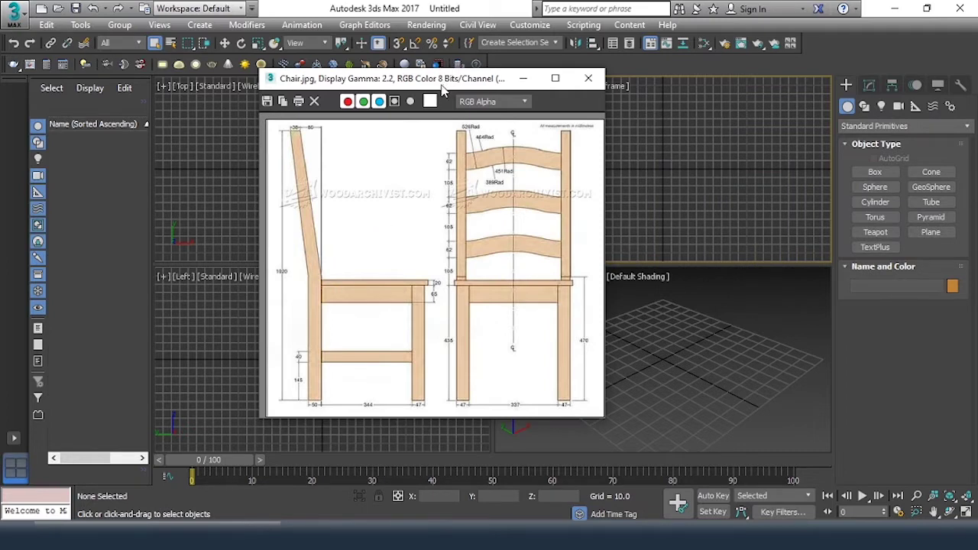
{"action": "left_click_drag", "start_coordinate": [446, 78], "coordinate": [373, 80]}
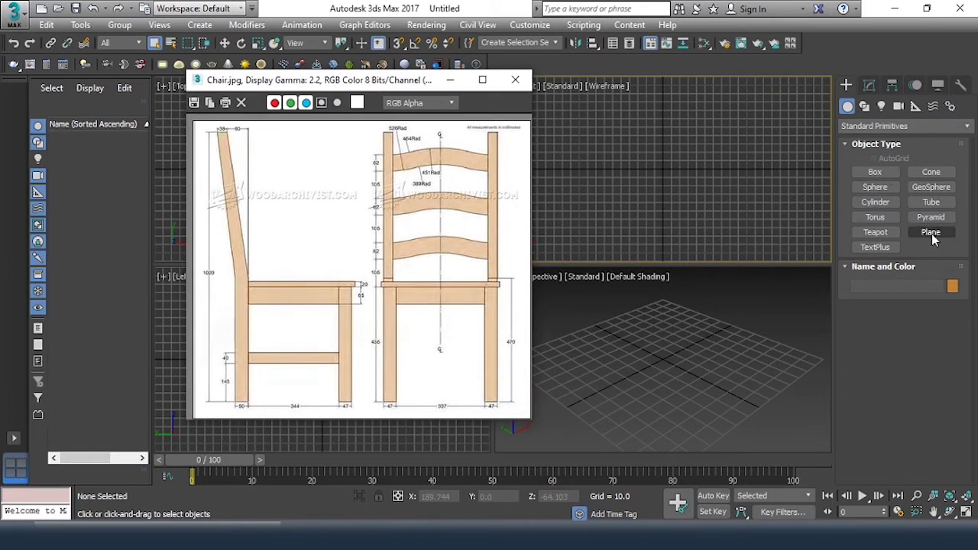
Step: Create Plane001 and Plane002 at 415 length by 475 width, the second from the Left view
{"action": "left_click", "coordinate": [931, 234]}
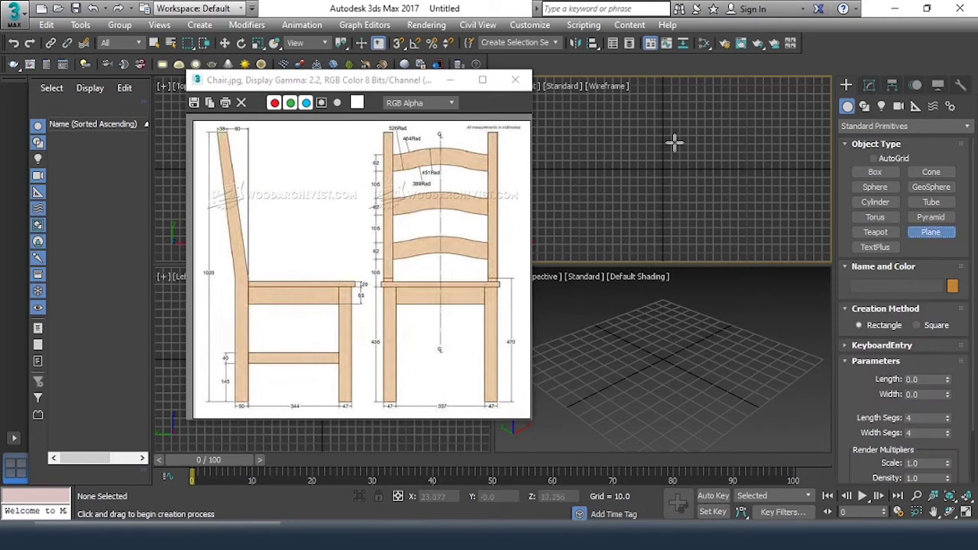
{"action": "left_click", "coordinate": [883, 346]}
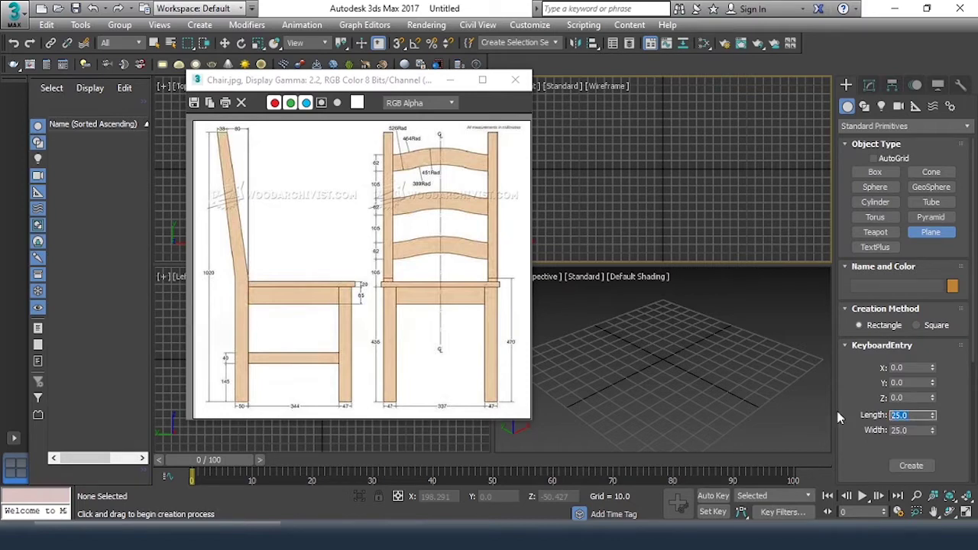
{"action": "type", "text": "41"}
{"action": "type", "text": "5"}
{"action": "key", "text": "Tab"}
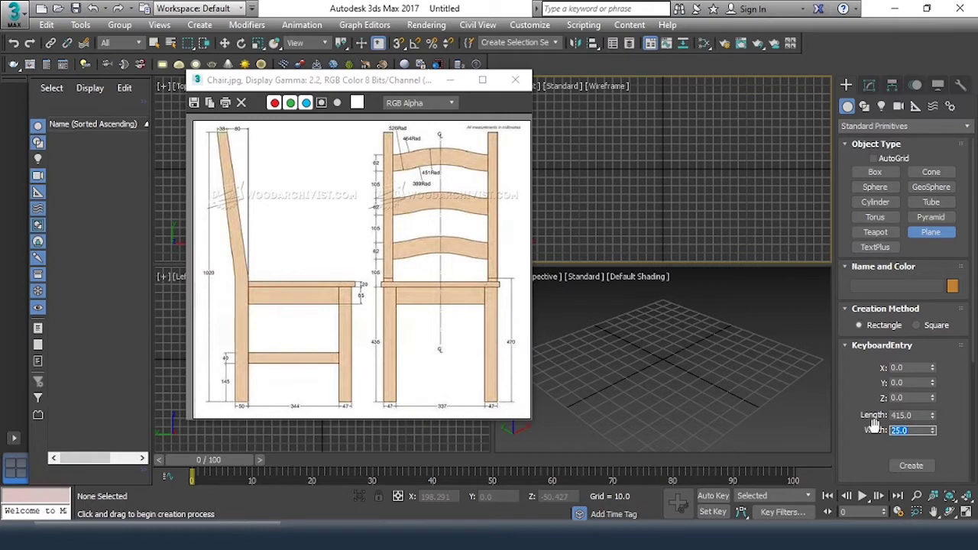
{"action": "type", "text": "475"}
{"action": "left_click", "coordinate": [912, 465]}
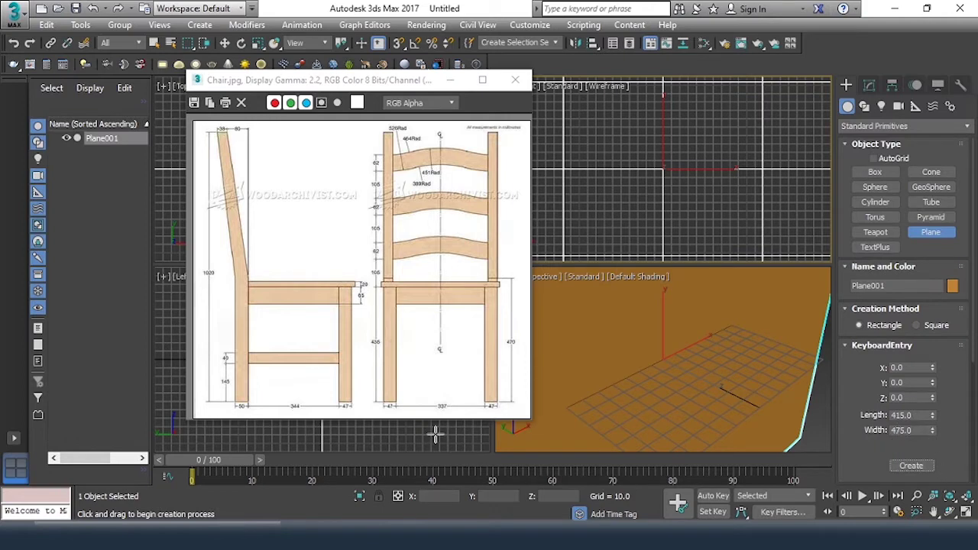
{"action": "left_click", "coordinate": [436, 433]}
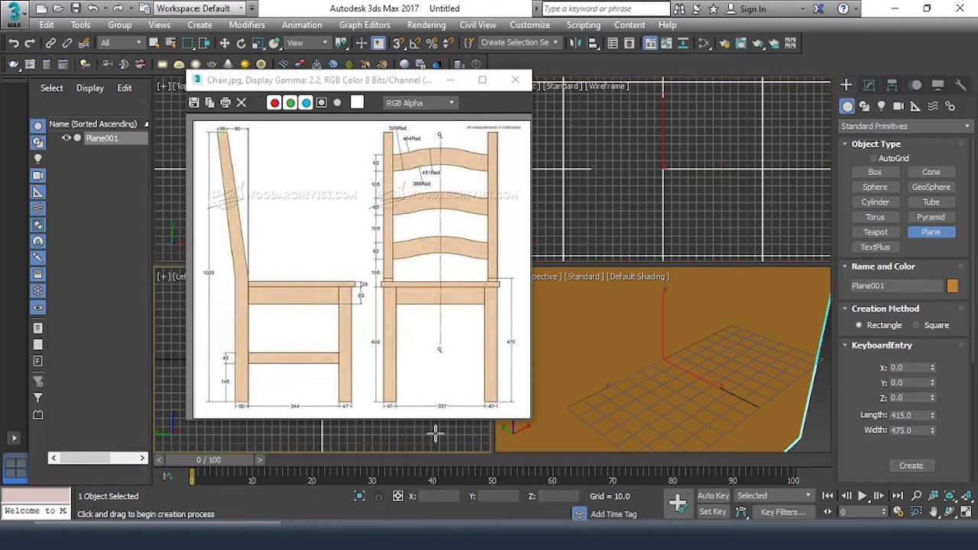
{"action": "left_click", "coordinate": [912, 465]}
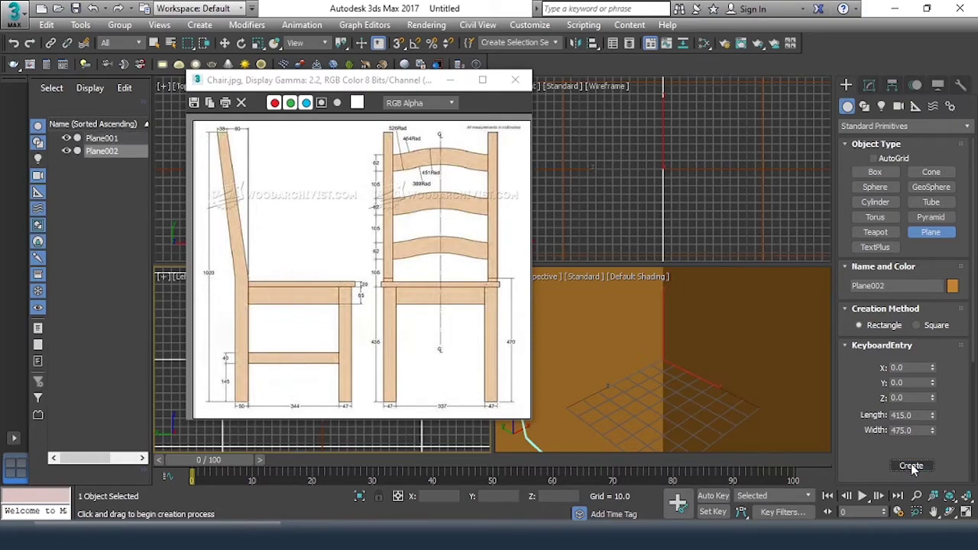
Step: Close the image viewer, hide the viewport grids and exit the Plane tool
{"action": "left_click", "coordinate": [516, 80]}
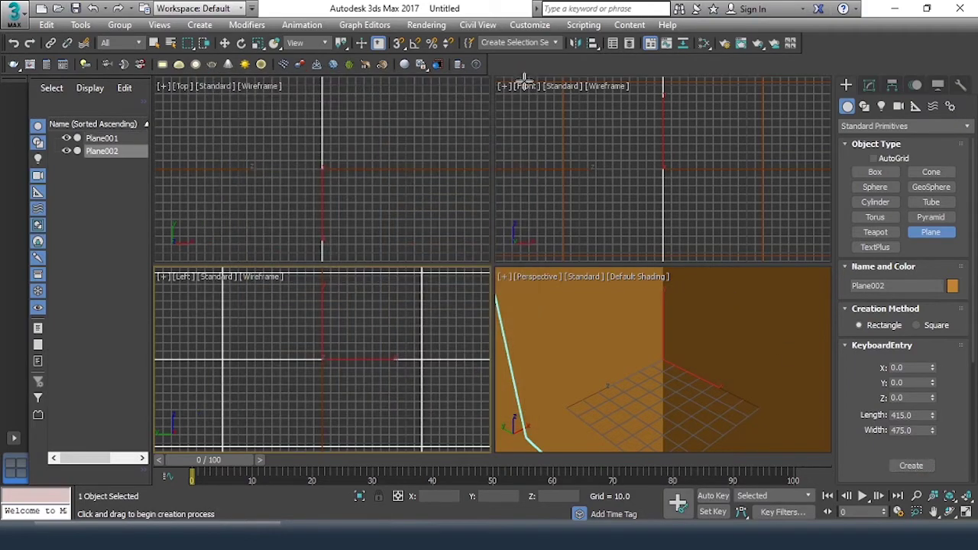
{"action": "key", "text": "shift+ctrl+z"}
{"action": "key", "text": "g"}
{"action": "right_click", "coordinate": [382, 168]}
{"action": "key", "text": "g"}
{"action": "right_click", "coordinate": [364, 343]}
{"action": "key", "text": "g"}
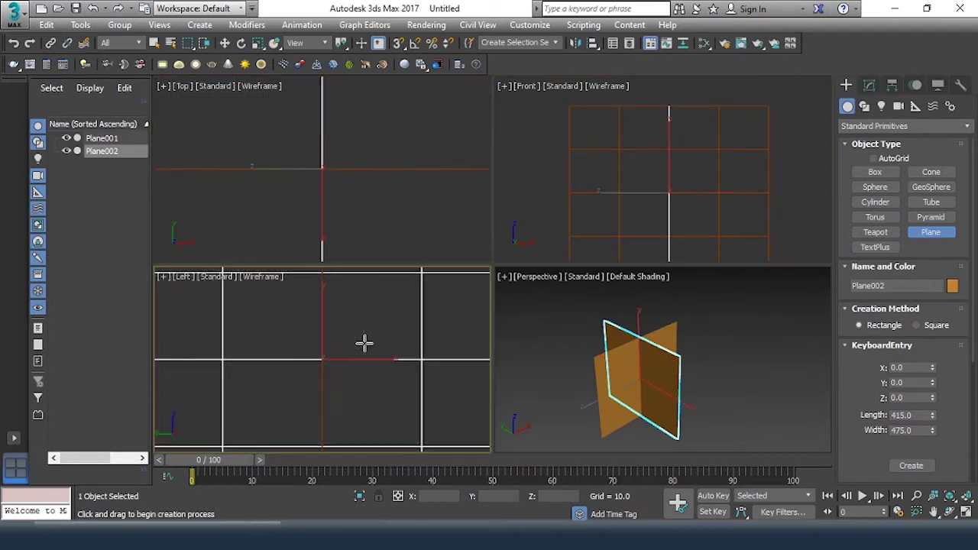
{"action": "right_click", "coordinate": [634, 348]}
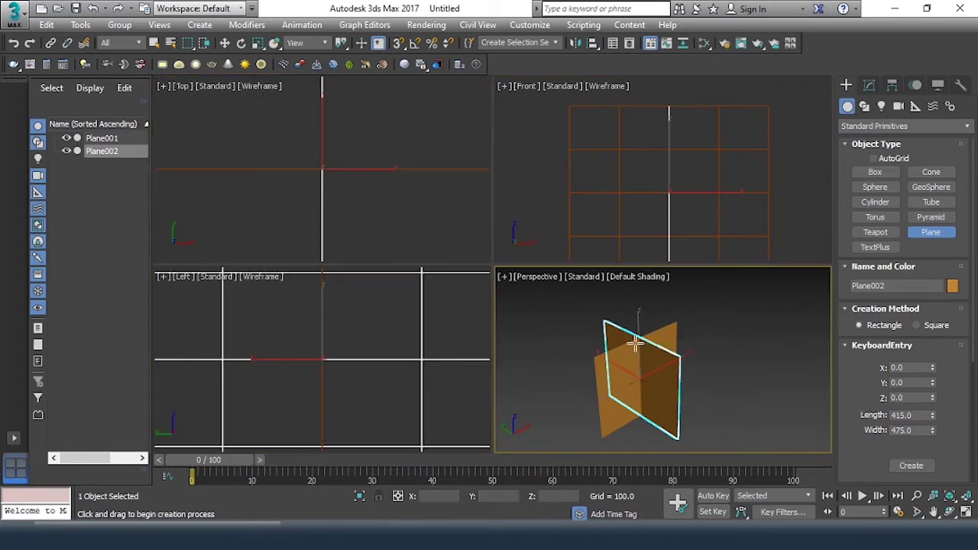
{"action": "right_click", "coordinate": [752, 347]}
{"action": "left_click", "coordinate": [760, 358]}
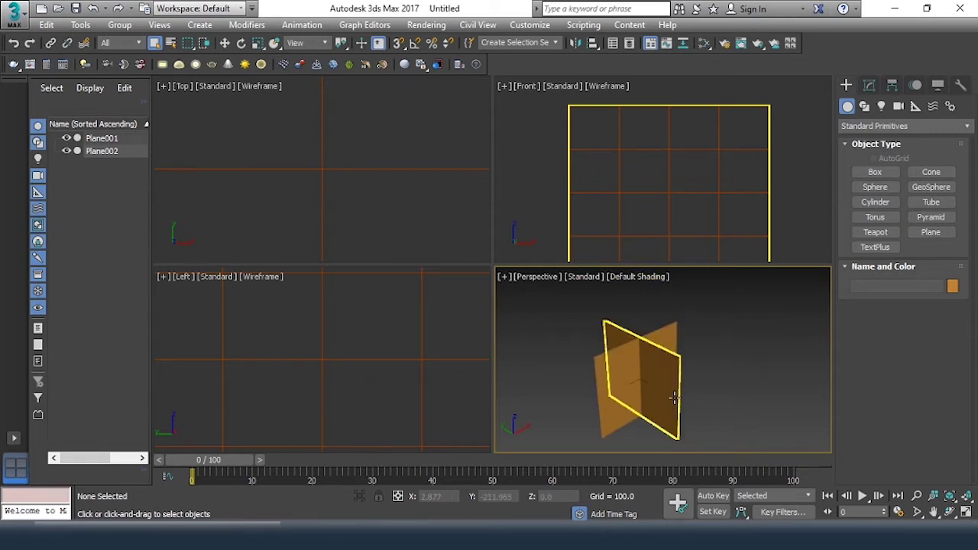
Step: Select Plane002 with the Move tool, then marquee-select both planes
{"action": "left_click", "coordinate": [615, 407]}
{"action": "right_click", "coordinate": [748, 315]}
{"action": "left_click", "coordinate": [769, 322]}
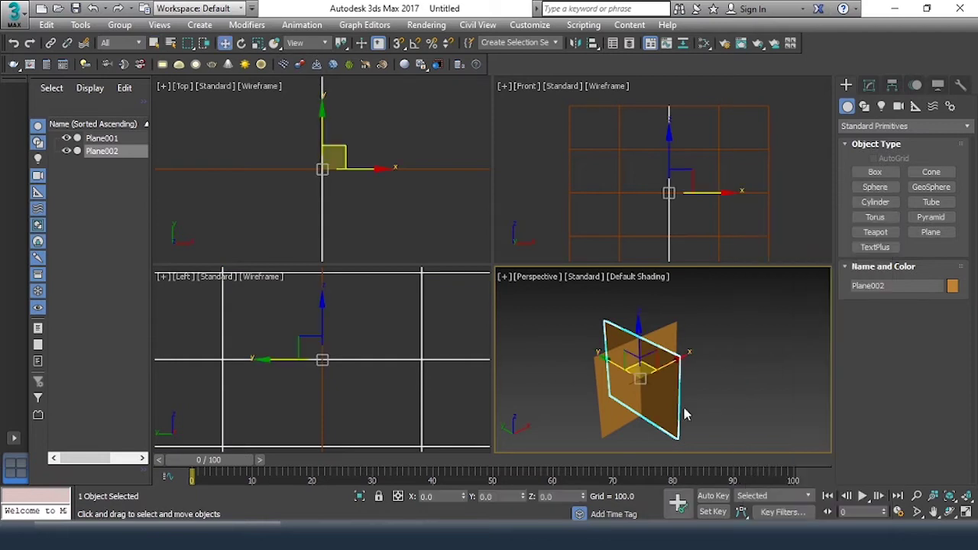
{"action": "scroll", "coordinate": [367, 219], "scroll_direction": "down", "scroll_amount": 2}
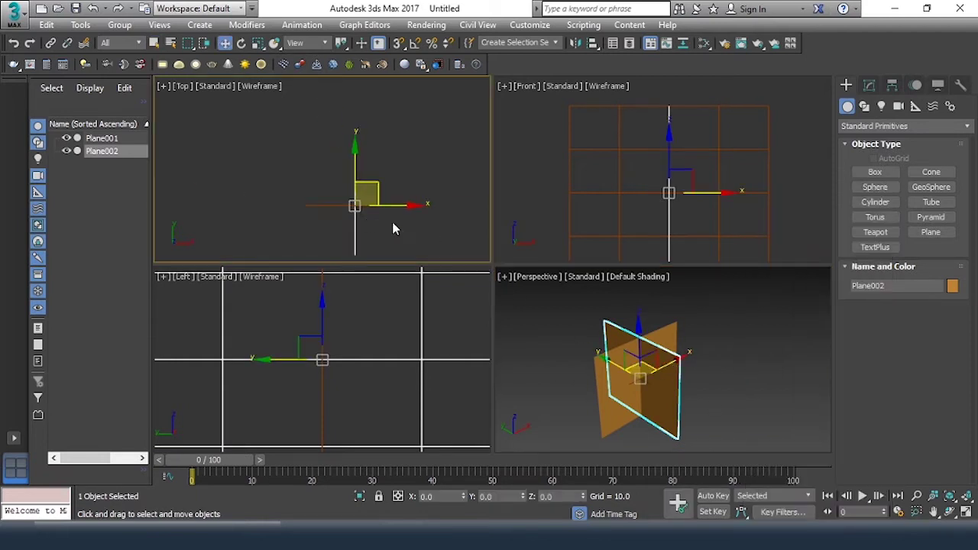
{"action": "scroll", "coordinate": [382, 214], "scroll_direction": "up", "scroll_amount": 1}
{"action": "left_click", "coordinate": [734, 355]}
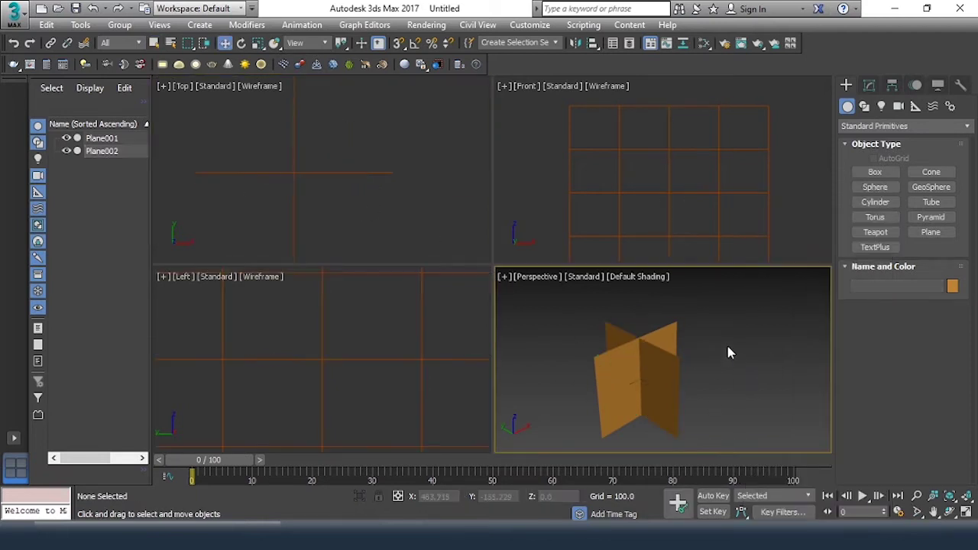
{"action": "left_click_drag", "start_coordinate": [727, 333], "coordinate": [548, 383]}
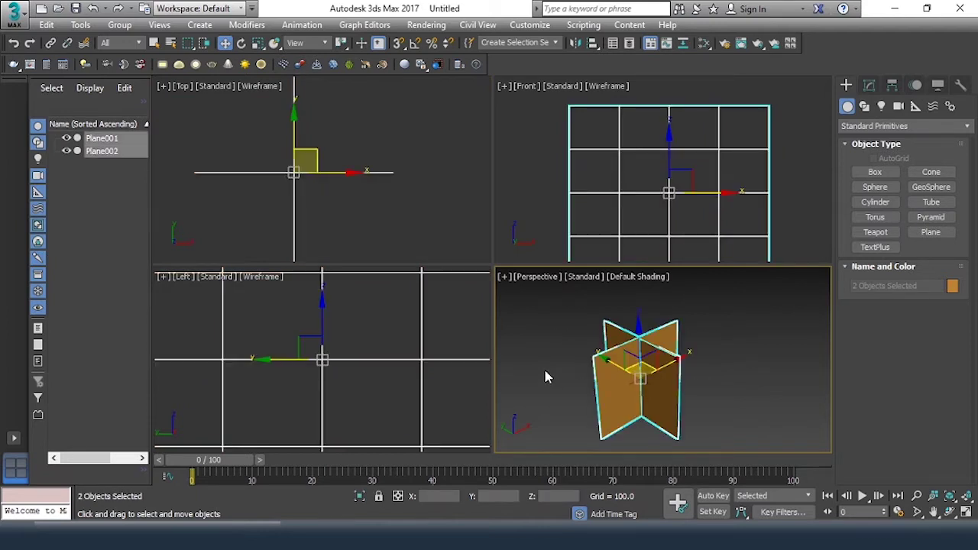
Step: Create a Standard material, Material #25, and assign it to both planes
{"action": "key", "text": "m"}
{"action": "right_click", "coordinate": [201, 113]}
{"action": "mouse_move", "coordinate": [245, 122]}
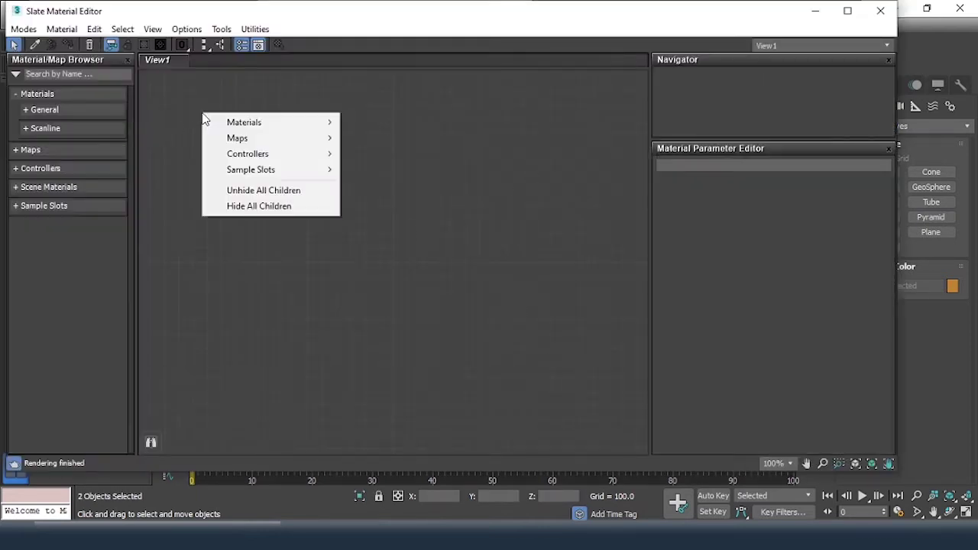
{"action": "mouse_move", "coordinate": [377, 138]}
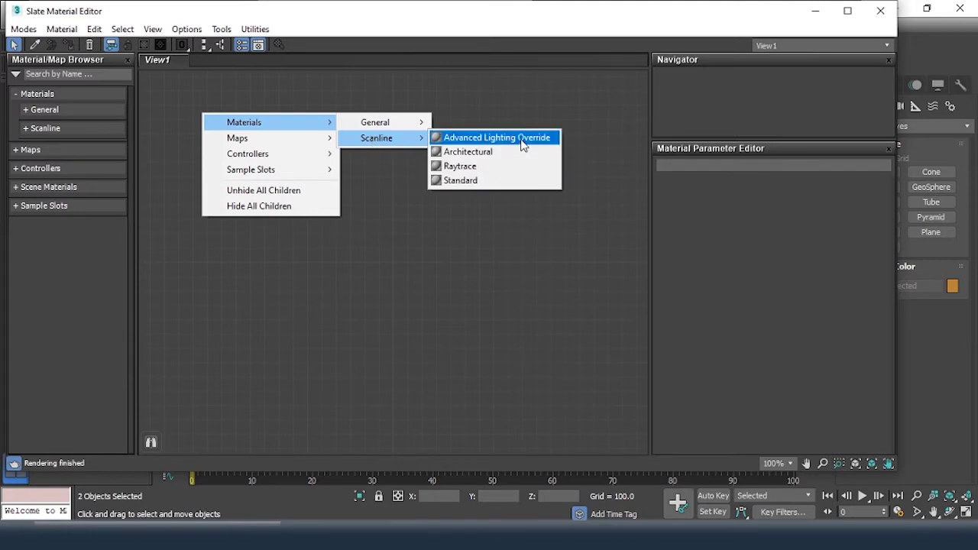
{"action": "left_click", "coordinate": [498, 182]}
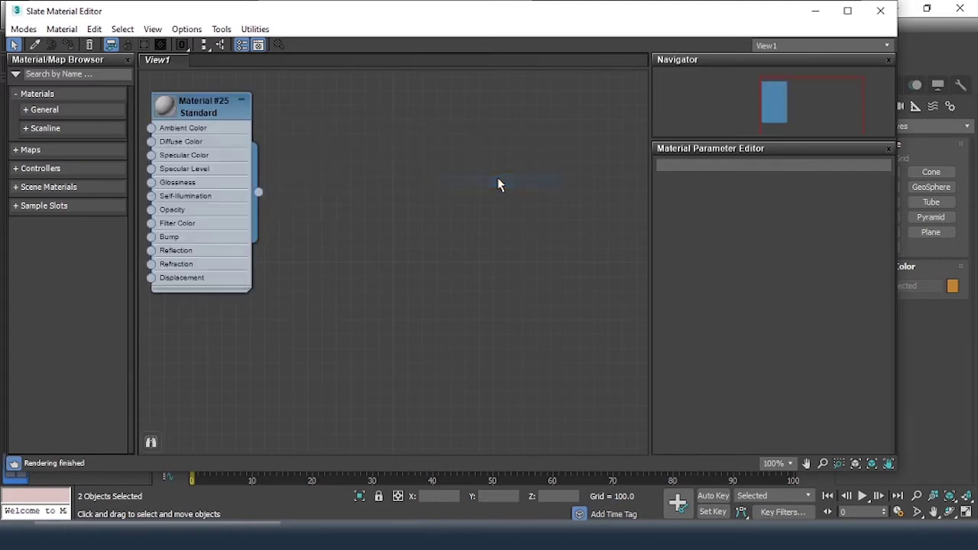
{"action": "right_click", "coordinate": [187, 108]}
{"action": "left_click", "coordinate": [256, 135]}
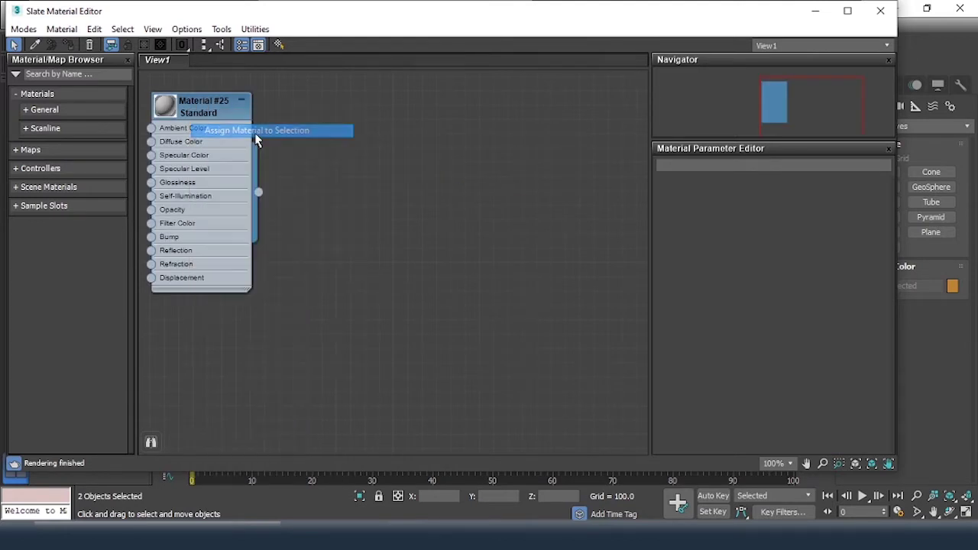
{"action": "left_click_drag", "start_coordinate": [371, 24], "coordinate": [486, 65]}
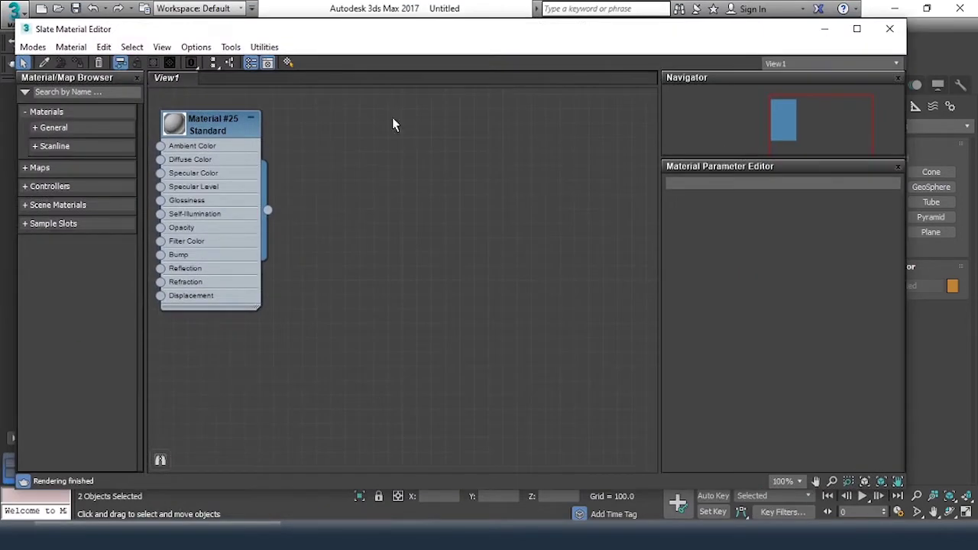
Step: Wire a Chair bitmap into Material #25's Diffuse Color and show it shaded in the viewport
{"action": "right_click", "coordinate": [354, 139]}
{"action": "mouse_move", "coordinate": [423, 164]}
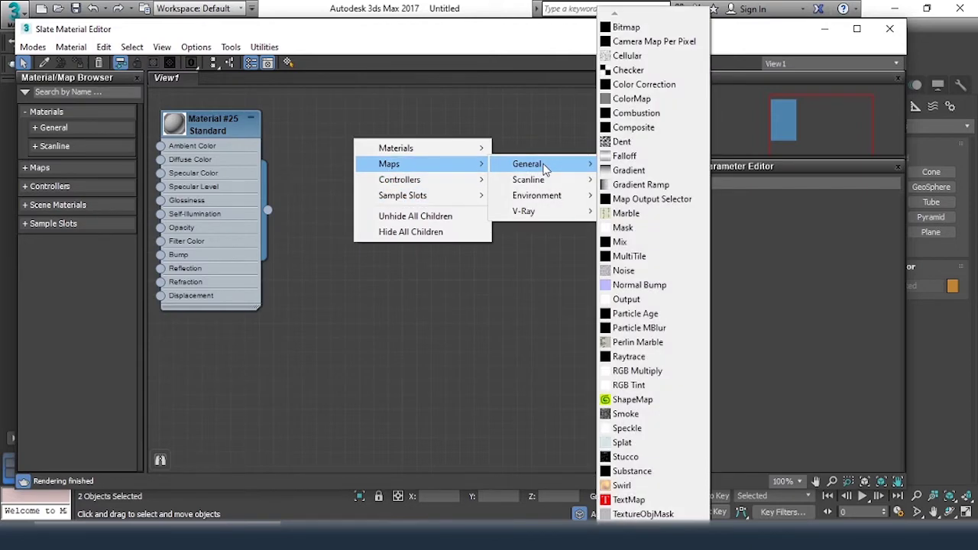
{"action": "mouse_move", "coordinate": [527, 164]}
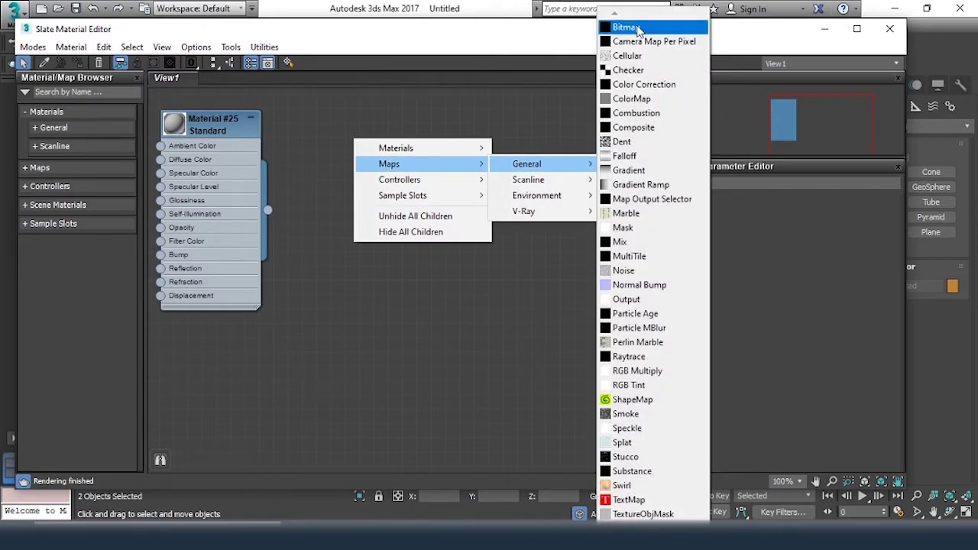
{"action": "left_click", "coordinate": [638, 29]}
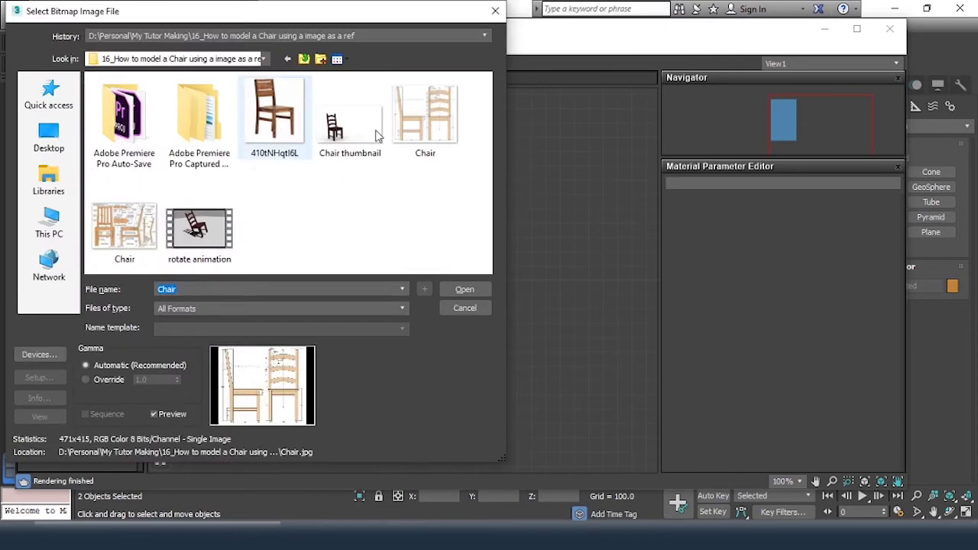
{"action": "left_click", "coordinate": [465, 289]}
{"action": "left_click_drag", "start_coordinate": [248, 130], "coordinate": [564, 130]}
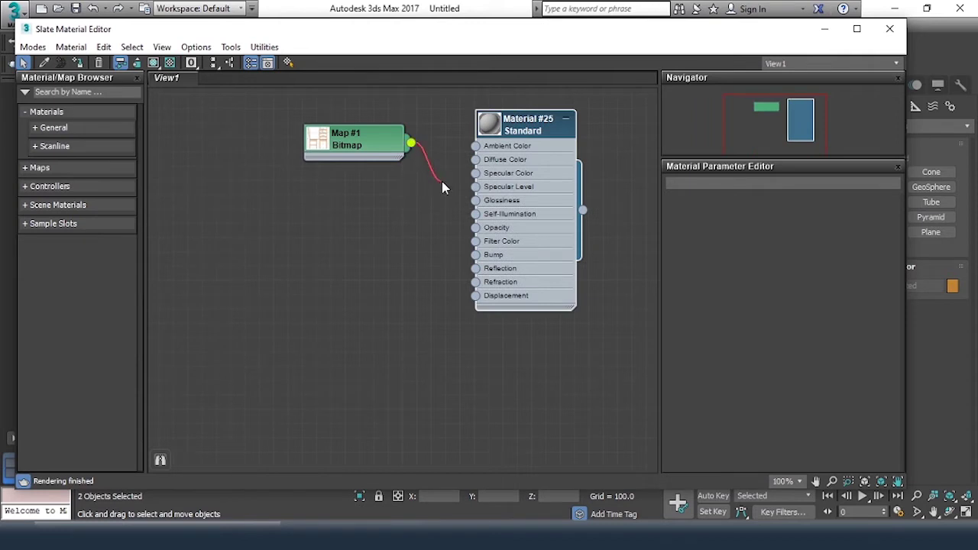
{"action": "left_click_drag", "start_coordinate": [442, 182], "coordinate": [478, 164]}
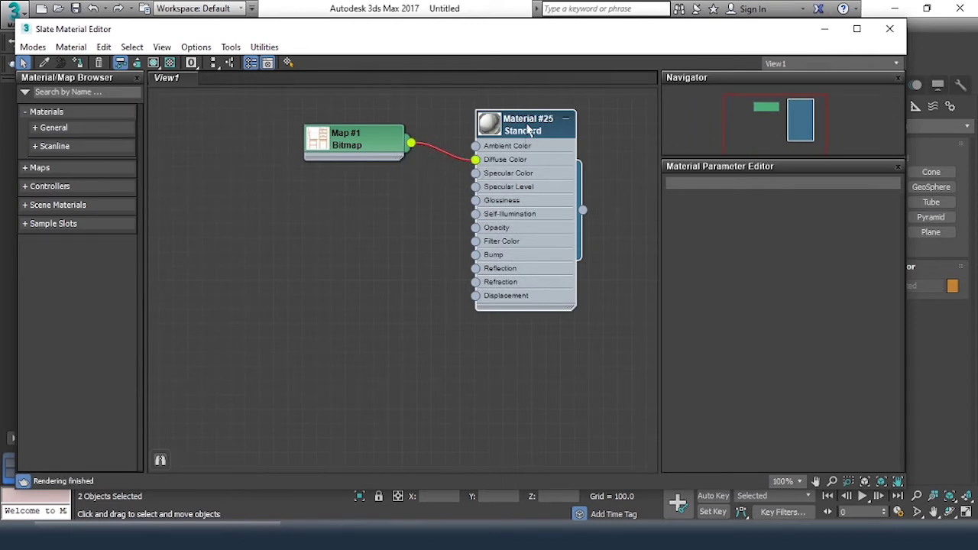
{"action": "left_click", "coordinate": [152, 63]}
{"action": "left_click", "coordinate": [823, 29]}
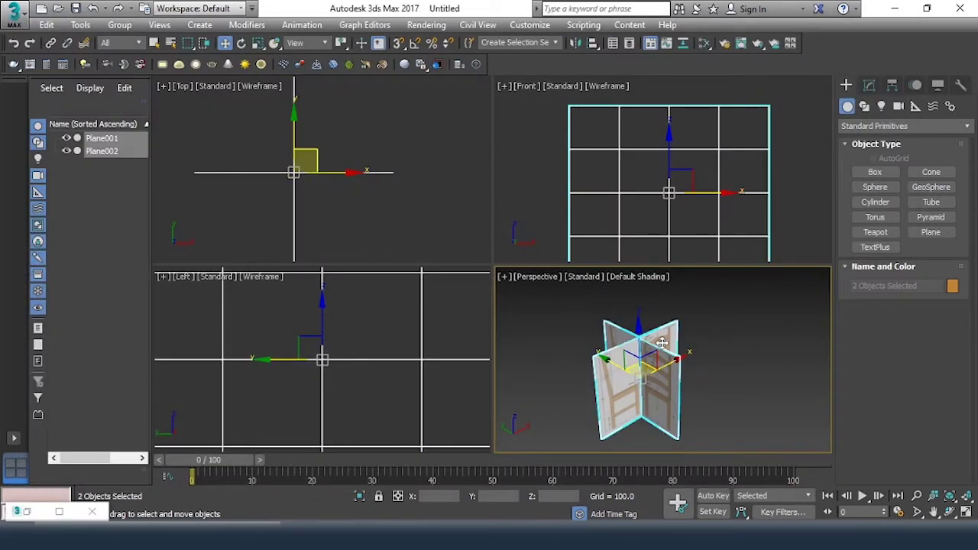
Step: Select only Plane002 and slide it to the right along X
{"action": "left_click", "coordinate": [379, 210]}
{"action": "left_click", "coordinate": [295, 218]}
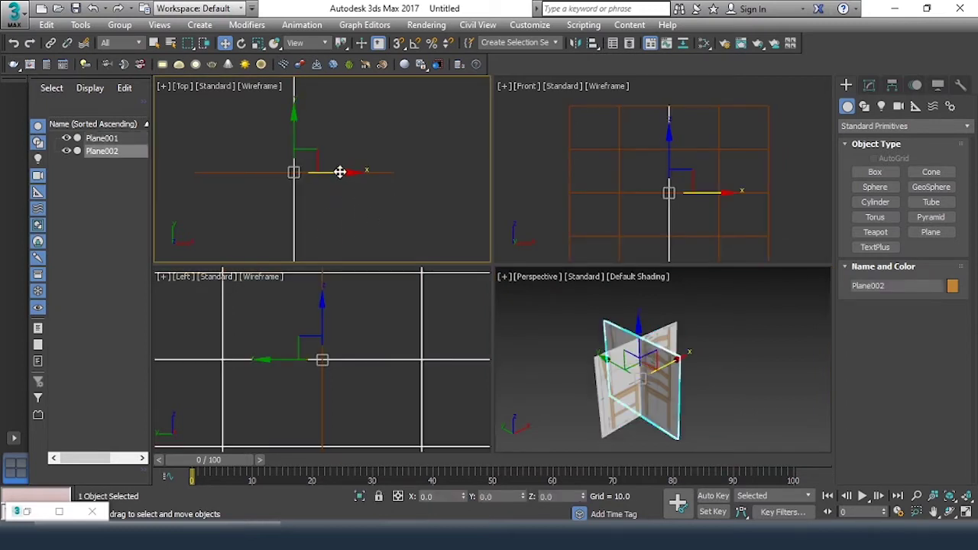
{"action": "left_click_drag", "start_coordinate": [341, 172], "coordinate": [435, 181]}
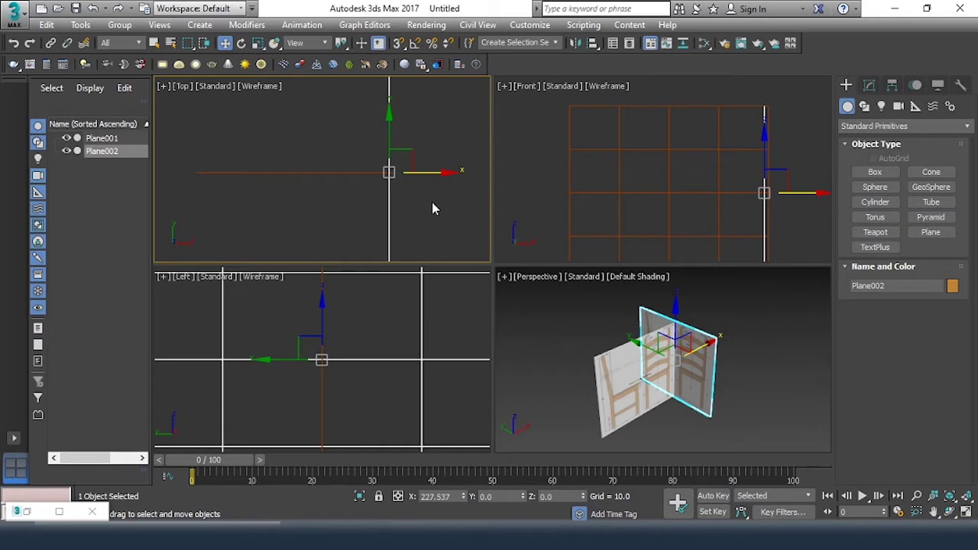
Step: Set the Front view to Default Shading and turn off Wireframe Override in the Left view
{"action": "left_click", "coordinate": [705, 219]}
{"action": "middle_click_drag", "start_coordinate": [643, 174], "coordinate": [627, 153]}
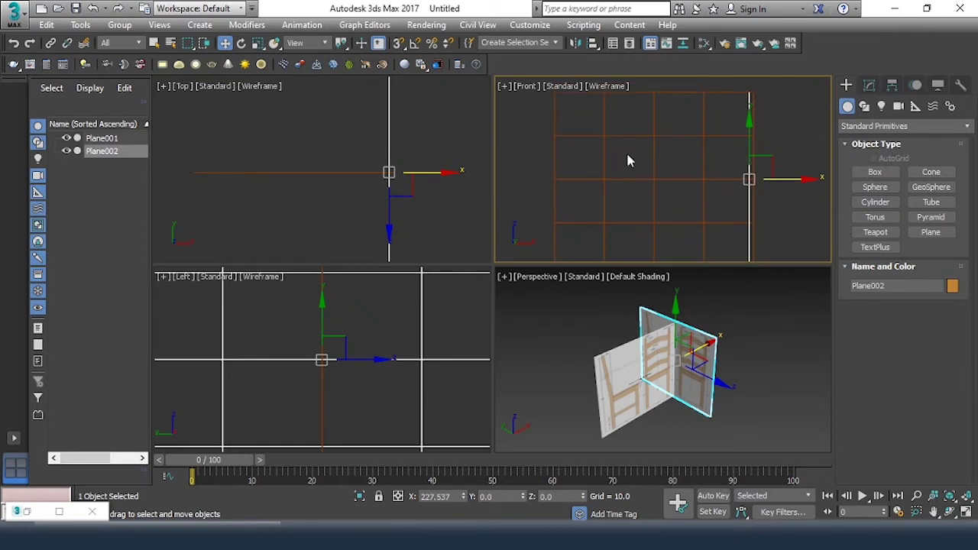
{"action": "key", "text": "F3"}
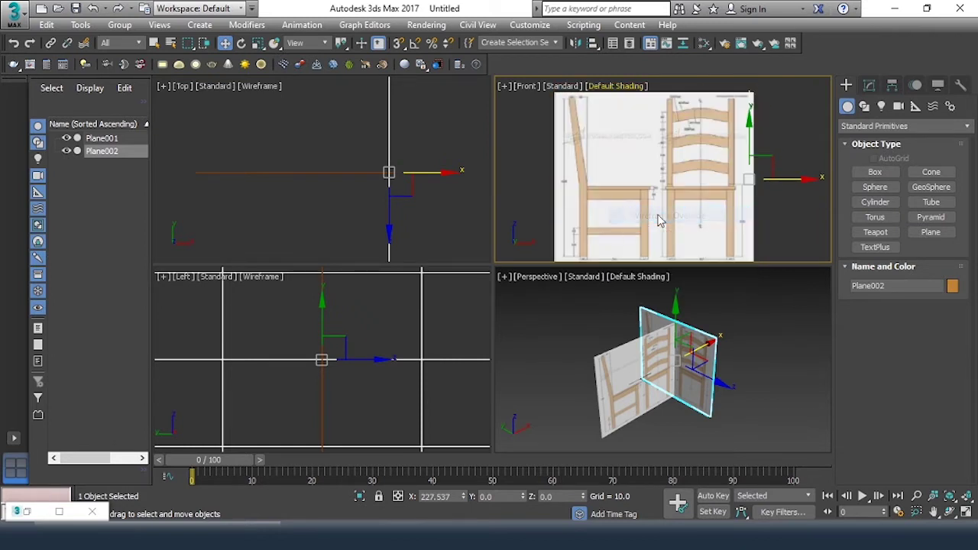
{"action": "left_click", "coordinate": [257, 281]}
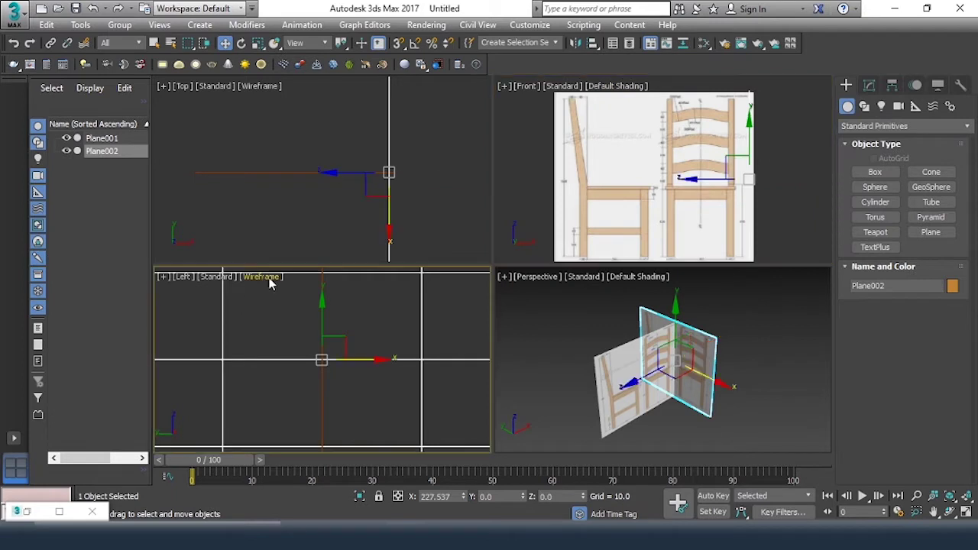
{"action": "left_click", "coordinate": [269, 281]}
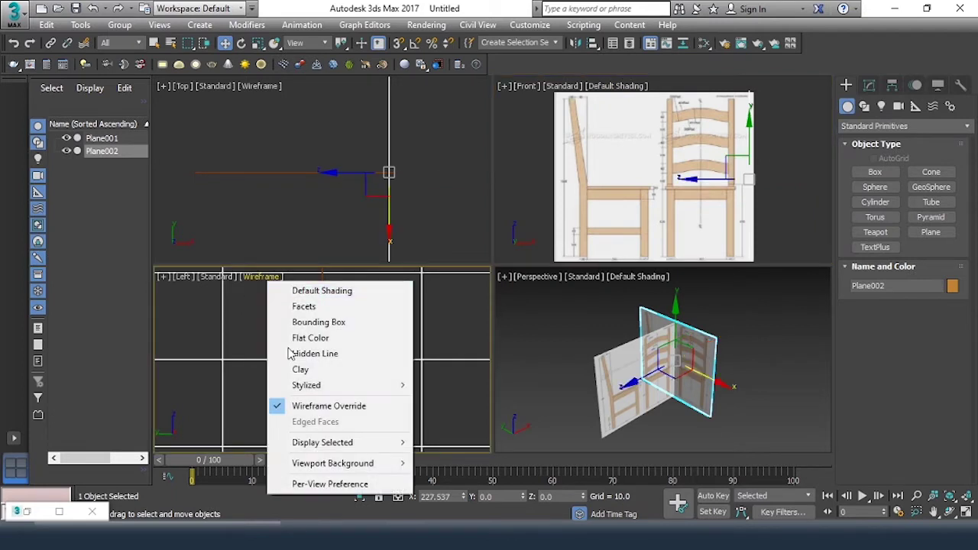
{"action": "left_click", "coordinate": [325, 406]}
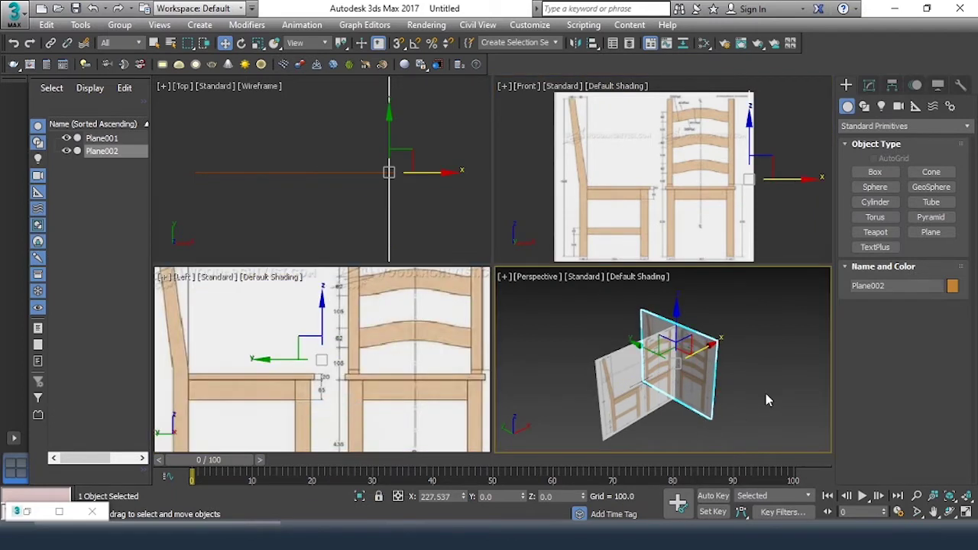
{"action": "scroll", "coordinate": [677, 176], "scroll_direction": "up", "scroll_amount": 2}
{"action": "mouse_move", "coordinate": [677, 176]}
{"action": "middle_mouse_down"}
{"action": "mouse_move", "coordinate": [662, 169]}
{"action": "mouse_move", "coordinate": [669, 153]}
{"action": "middle_mouse_up"}
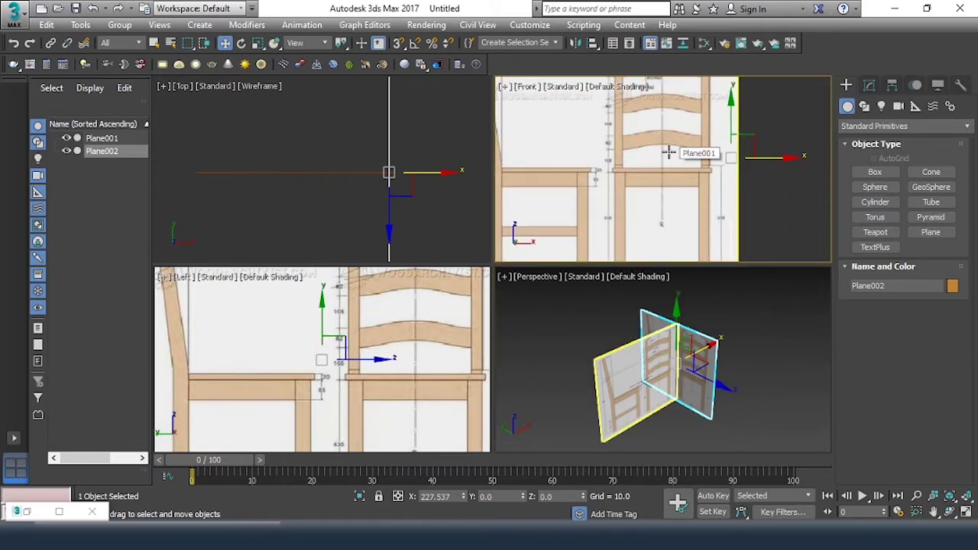
{"action": "scroll", "coordinate": [699, 201], "scroll_direction": "up", "scroll_amount": 2}
{"action": "left_click", "coordinate": [875, 172]}
Step: Draw Box001 in the Top view and lower it onto the blueprint's seat line
{"action": "middle_click_drag", "start_coordinate": [367, 176], "coordinate": [362, 145]}
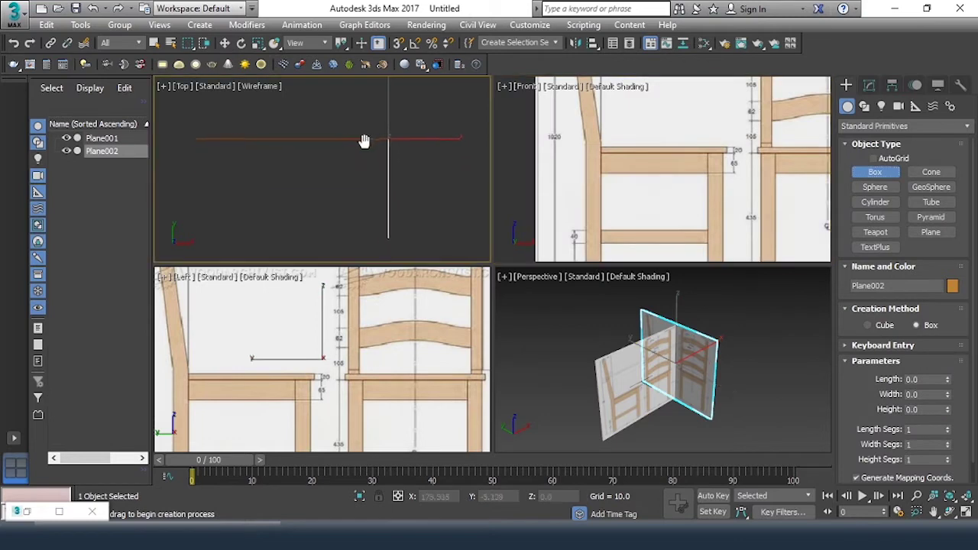
{"action": "left_click_drag", "start_coordinate": [289, 142], "coordinate": [382, 199]}
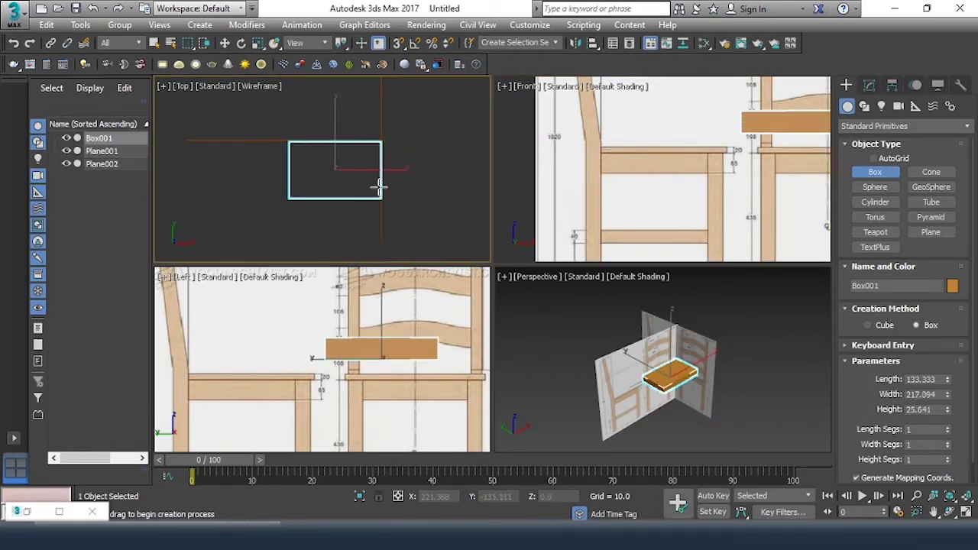
{"action": "key", "text": "w"}
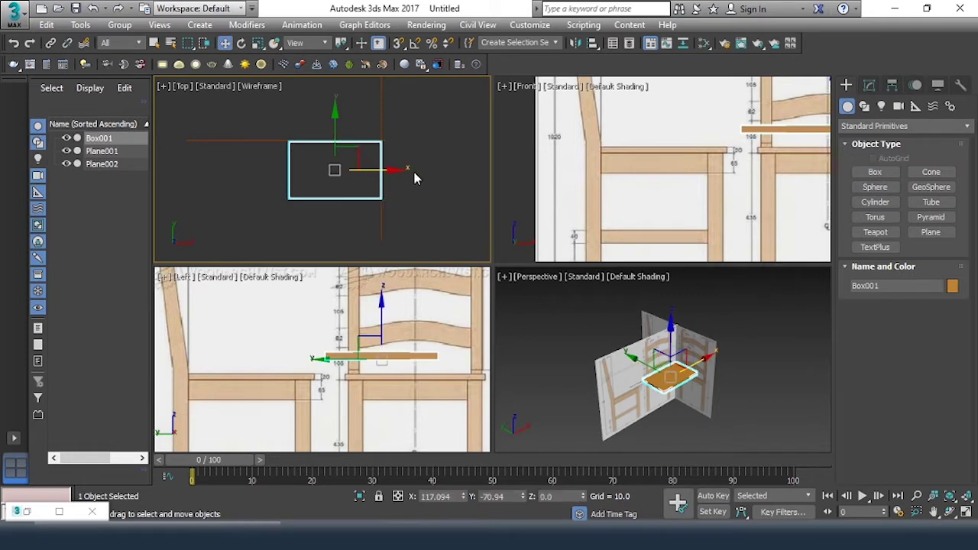
{"action": "middle_click_drag", "start_coordinate": [768, 163], "coordinate": [589, 191]}
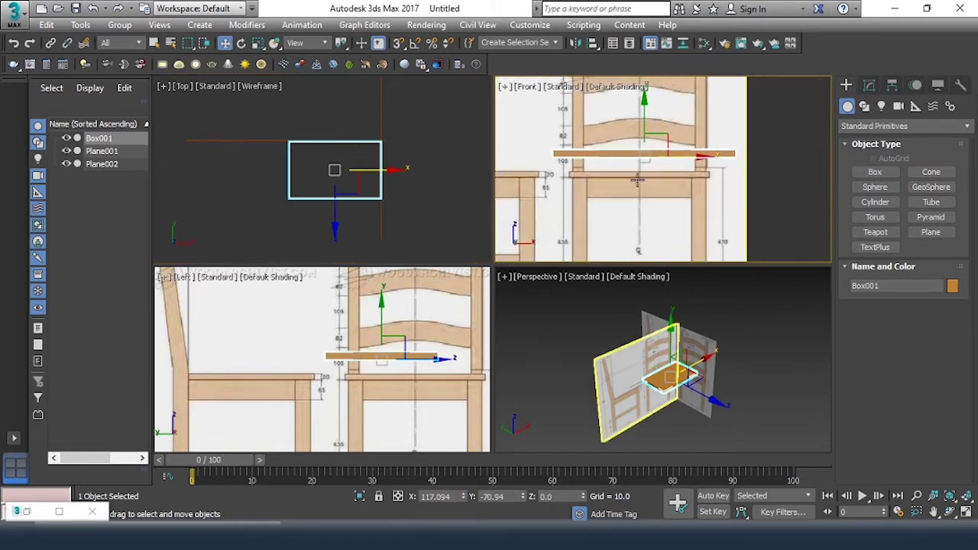
{"action": "middle_click_drag", "start_coordinate": [667, 170], "coordinate": [681, 174]}
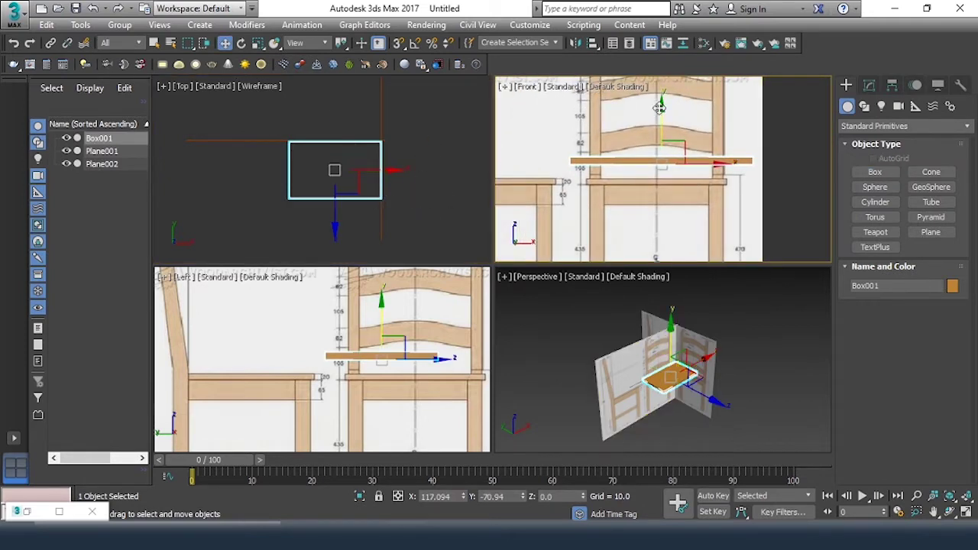
{"action": "left_click_drag", "start_coordinate": [663, 116], "coordinate": [662, 125]}
{"action": "scroll", "coordinate": [662, 134], "scroll_direction": "up", "scroll_amount": 2}
{"action": "scroll", "coordinate": [663, 141], "scroll_direction": "down", "scroll_amount": 2}
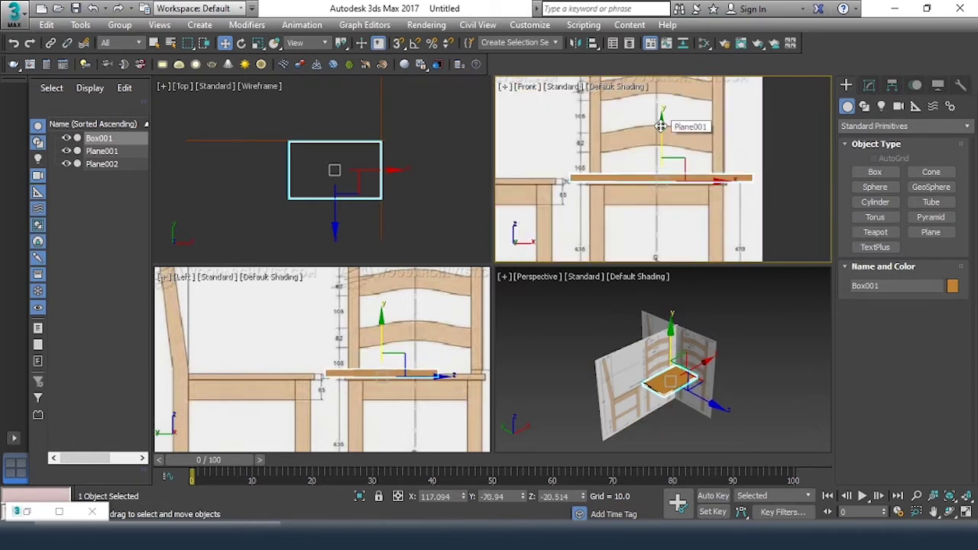
{"action": "scroll", "coordinate": [665, 151], "scroll_direction": "up", "scroll_amount": 1}
{"action": "left_click_drag", "start_coordinate": [665, 154], "coordinate": [666, 158]}
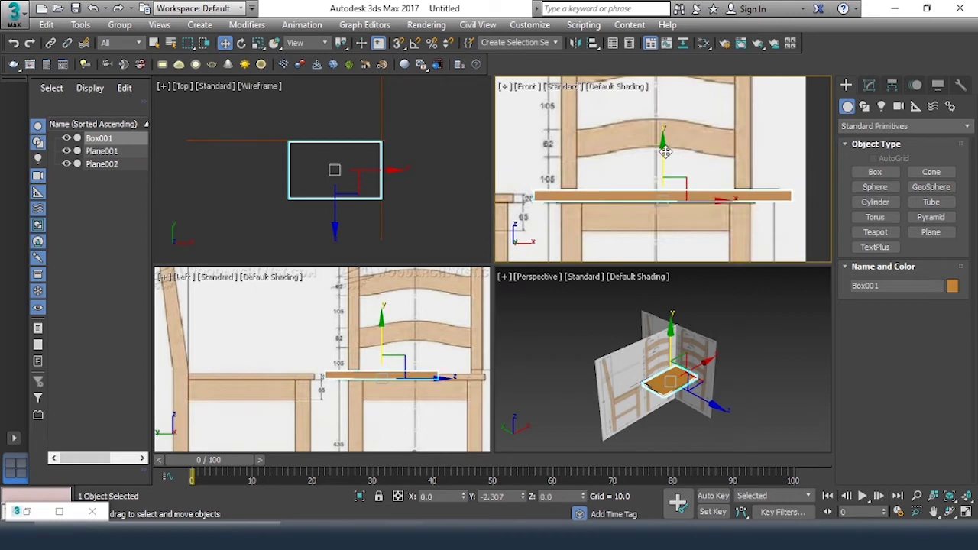
{"action": "left_click", "coordinate": [867, 86]}
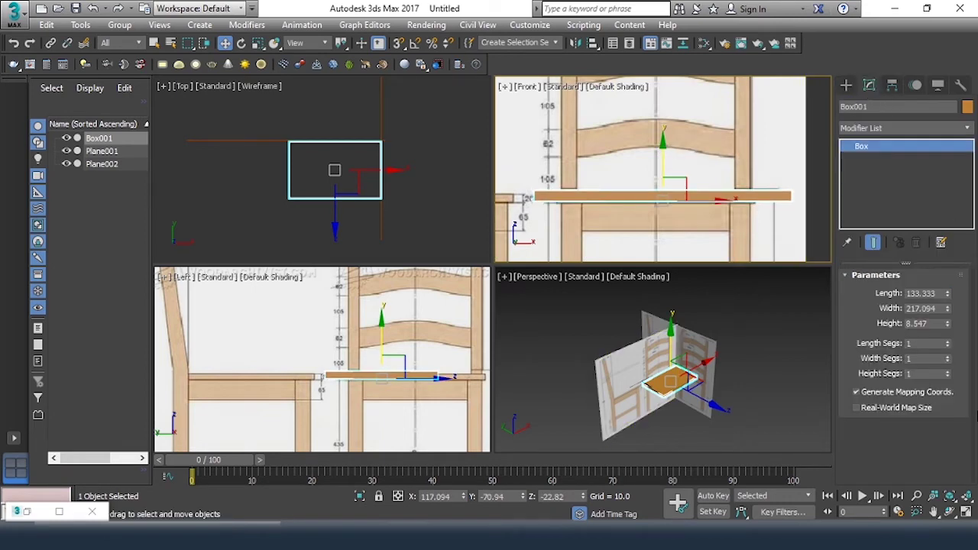
Step: Make Box001 see-through and resize it to 5.656 high, 168.274 wide, aligned with the front-view seat
{"action": "left_click_drag", "start_coordinate": [947, 325], "coordinate": [952, 359]}
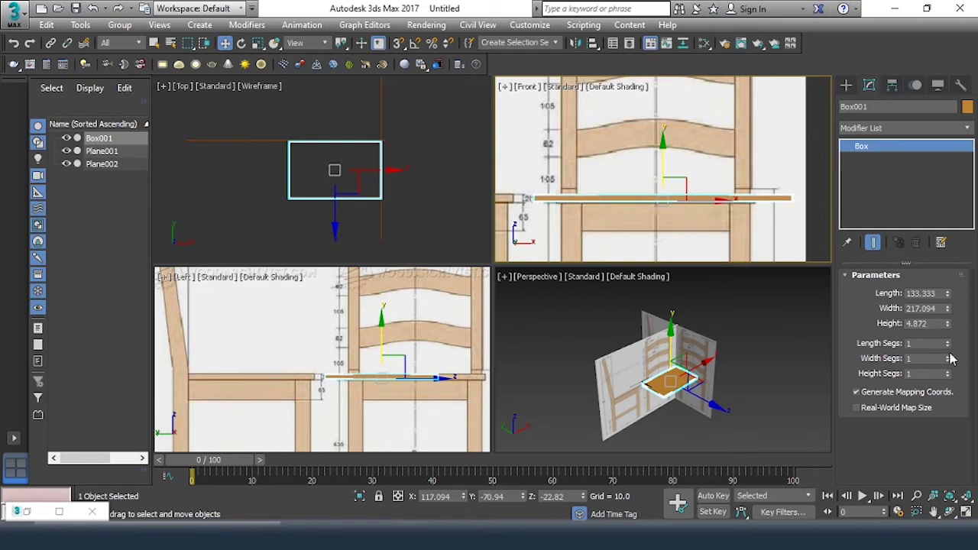
{"action": "key", "text": "alt+x"}
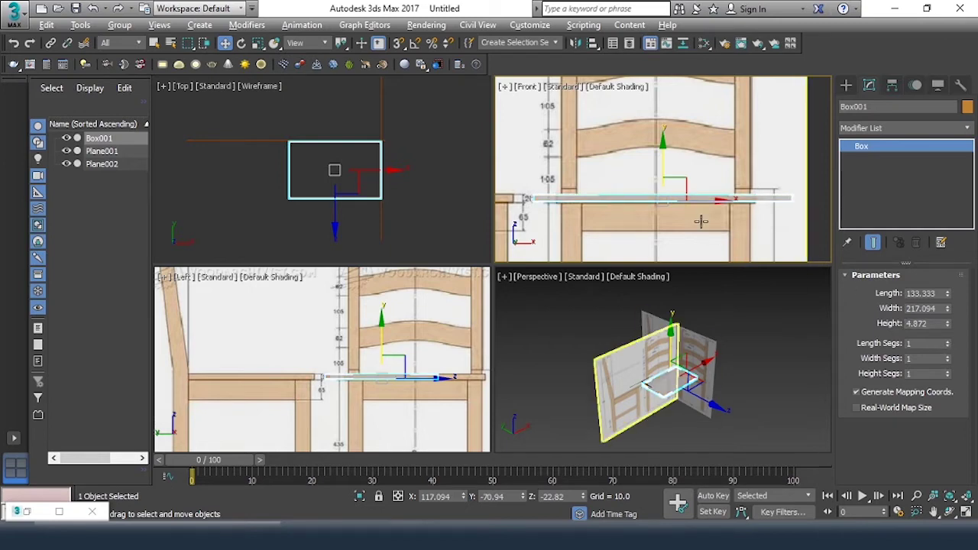
{"action": "key", "text": "alt+w"}
{"action": "middle_click_drag", "start_coordinate": [739, 203], "coordinate": [596, 229]}
{"action": "scroll", "coordinate": [609, 216], "scroll_direction": "up", "scroll_amount": 2}
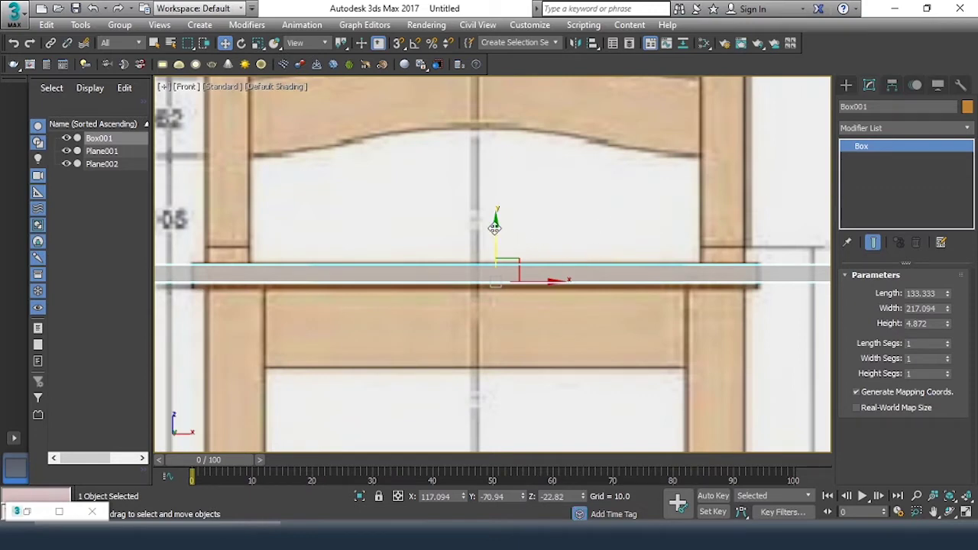
{"action": "left_click_drag", "start_coordinate": [494, 227], "coordinate": [496, 231]}
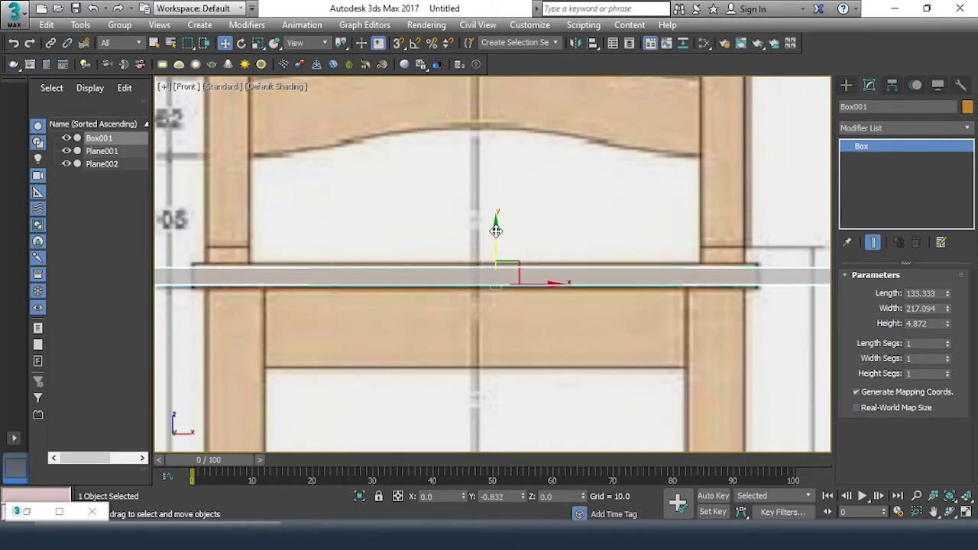
{"action": "left_click_drag", "start_coordinate": [947, 330], "coordinate": [945, 324]}
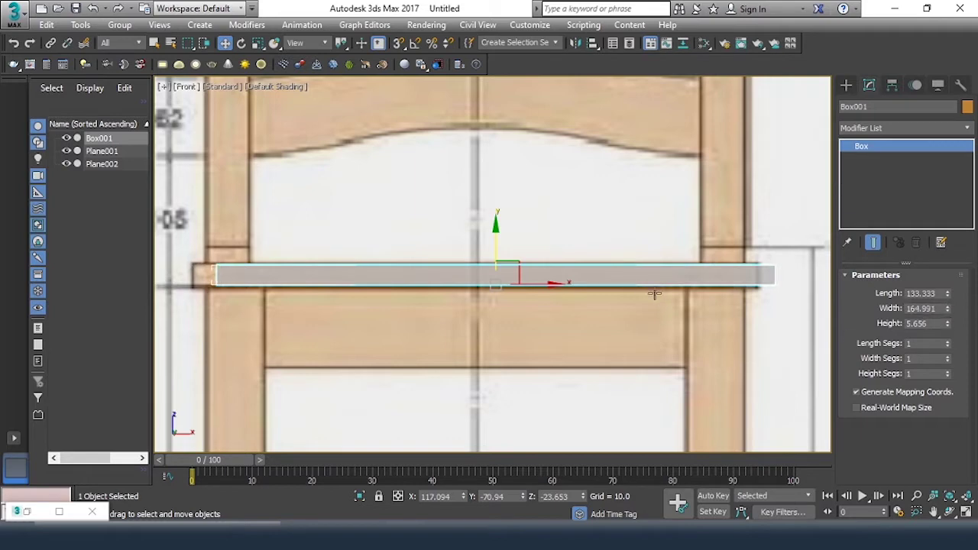
{"action": "left_click_drag", "start_coordinate": [554, 284], "coordinate": [534, 286]}
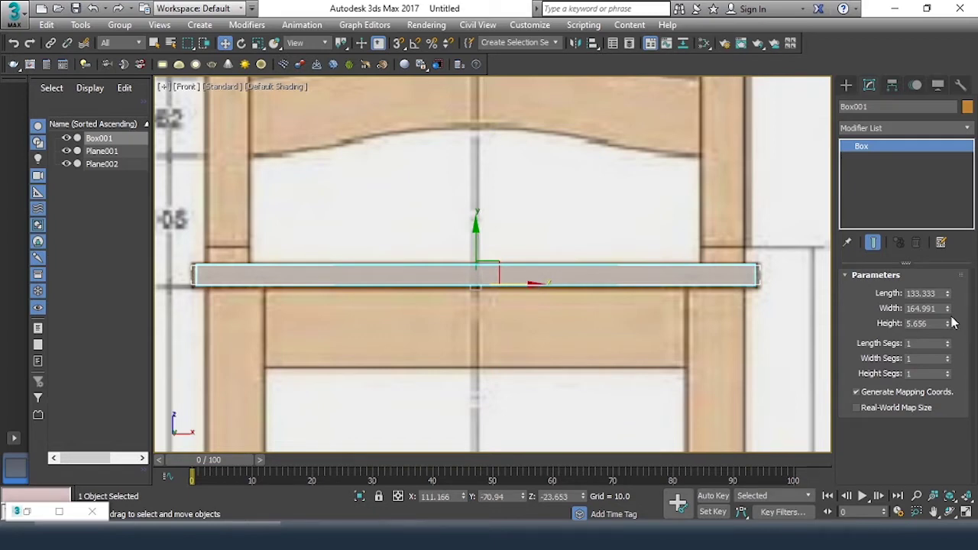
{"action": "left_click_drag", "start_coordinate": [949, 314], "coordinate": [949, 311]}
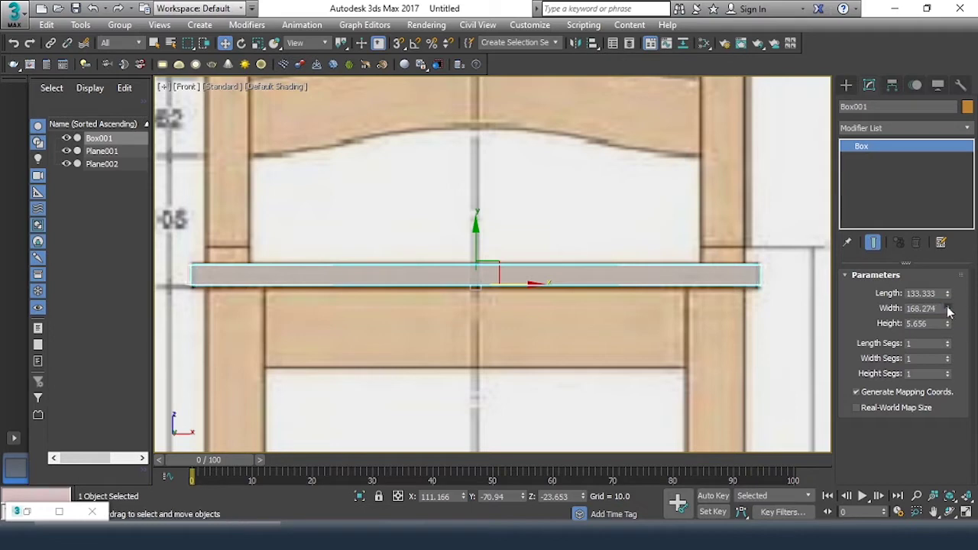
{"action": "key", "text": "alt+w"}
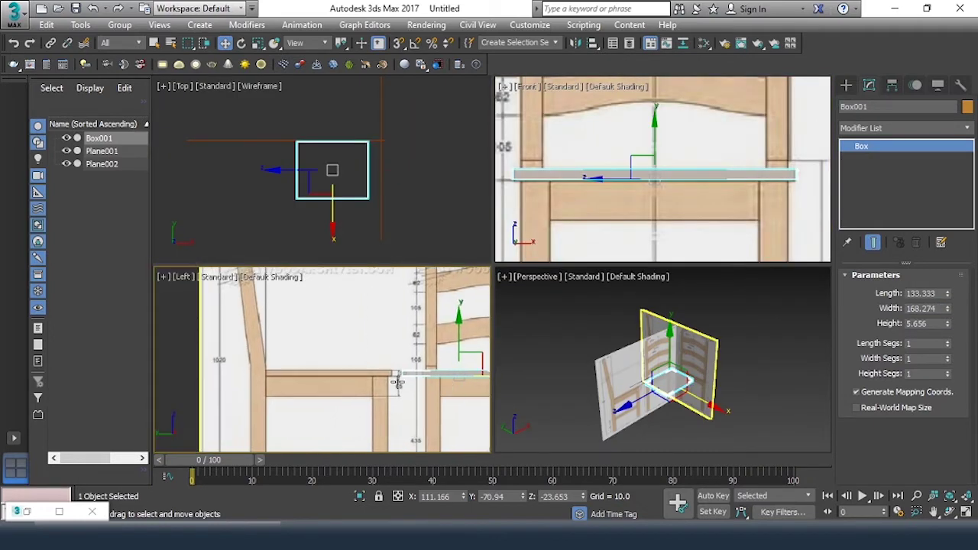
Step: Lengthen Box001 to 169.281 and shift it to match the seat in the side view
{"action": "middle_click_drag", "start_coordinate": [396, 380], "coordinate": [327, 344]}
{"action": "scroll", "coordinate": [327, 345], "scroll_direction": "up", "scroll_amount": 2}
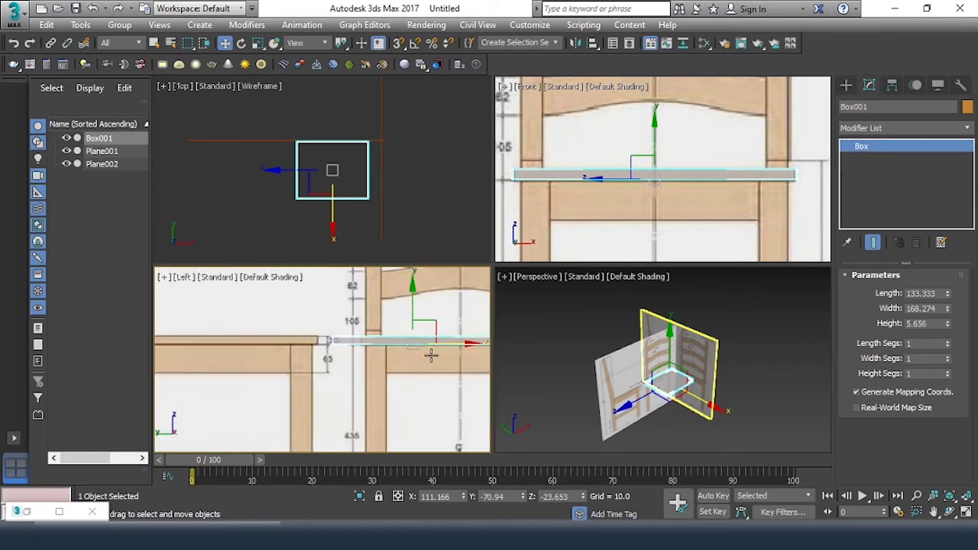
{"action": "left_click_drag", "start_coordinate": [463, 344], "coordinate": [286, 334]}
{"action": "middle_click_drag", "start_coordinate": [286, 334], "coordinate": [362, 343]}
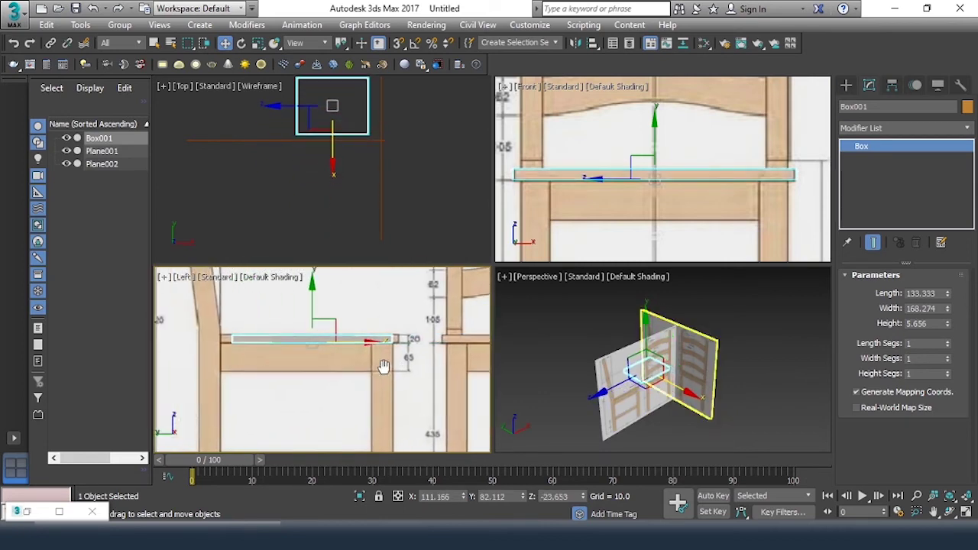
{"action": "left_click_drag", "start_coordinate": [362, 341], "coordinate": [359, 342]}
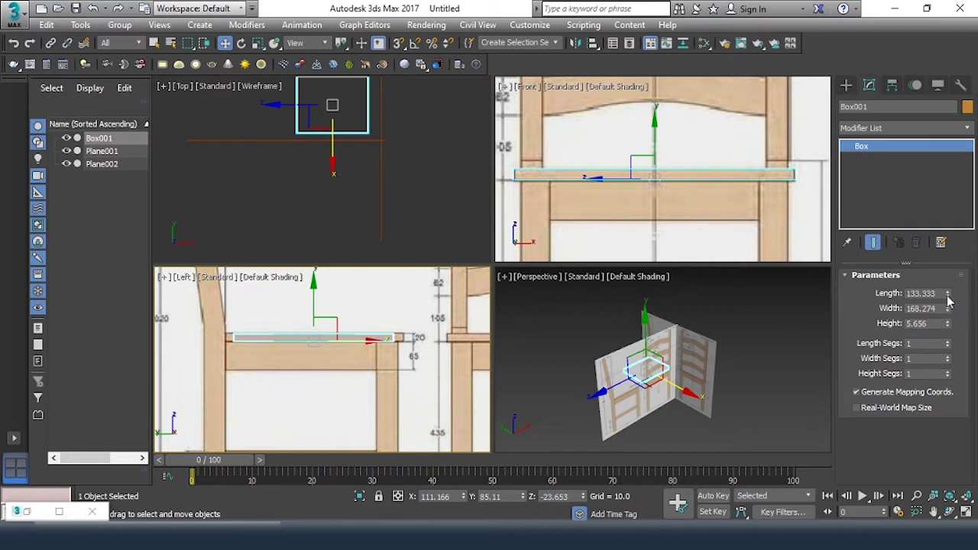
{"action": "left_click_drag", "start_coordinate": [948, 298], "coordinate": [949, 298]}
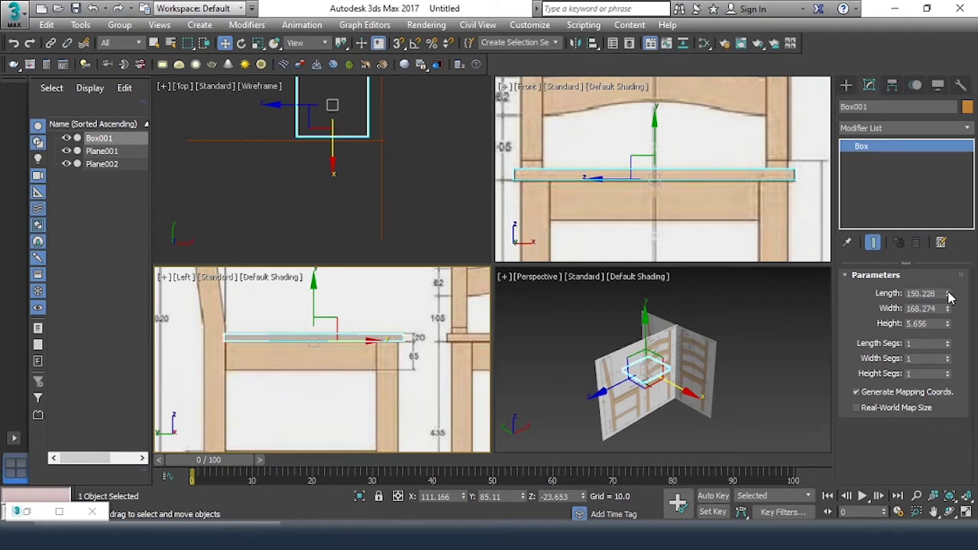
{"action": "left_click_drag", "start_coordinate": [948, 296], "coordinate": [948, 294]}
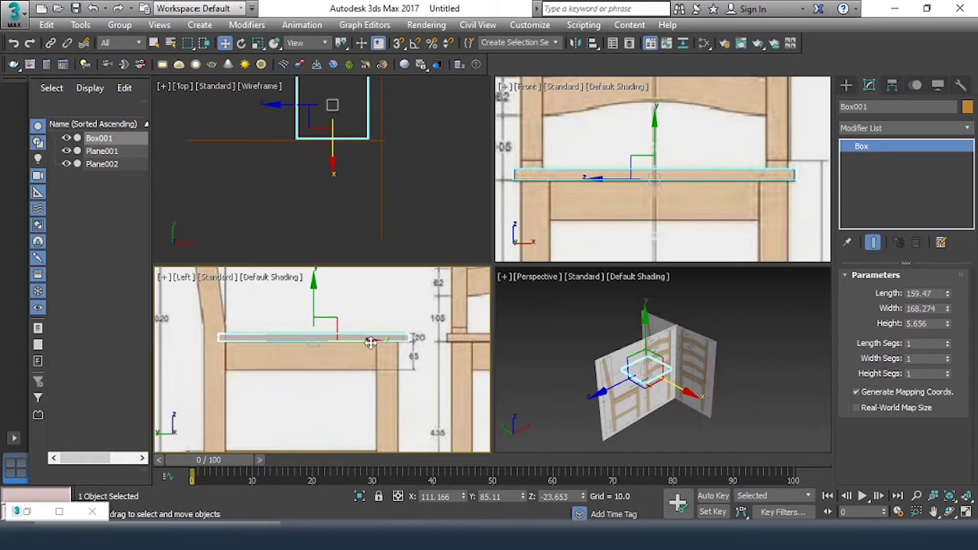
{"action": "left_click_drag", "start_coordinate": [367, 342], "coordinate": [356, 343]}
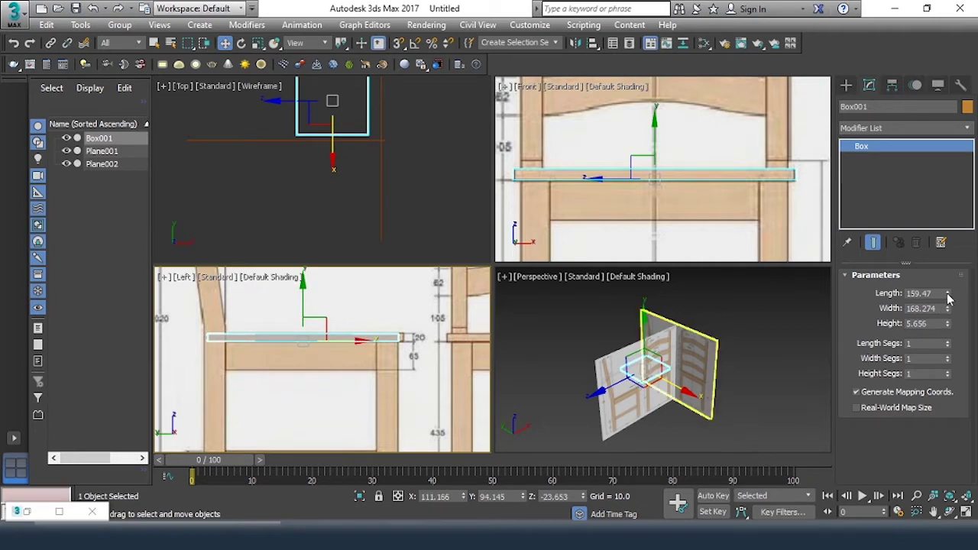
{"action": "left_click_drag", "start_coordinate": [948, 295], "coordinate": [948, 295]}
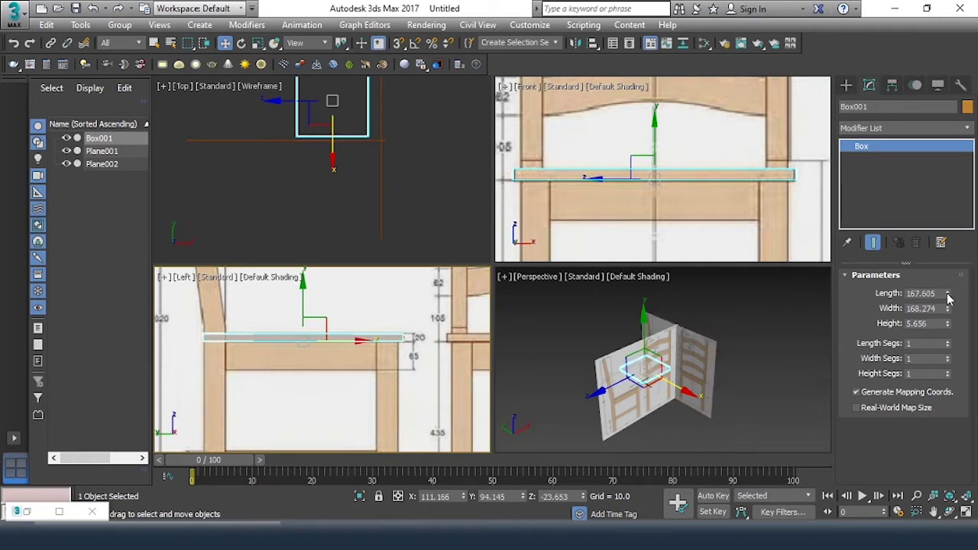
{"action": "left_click", "coordinate": [415, 225]}
{"action": "scroll", "coordinate": [334, 184], "scroll_direction": "up", "scroll_amount": 3}
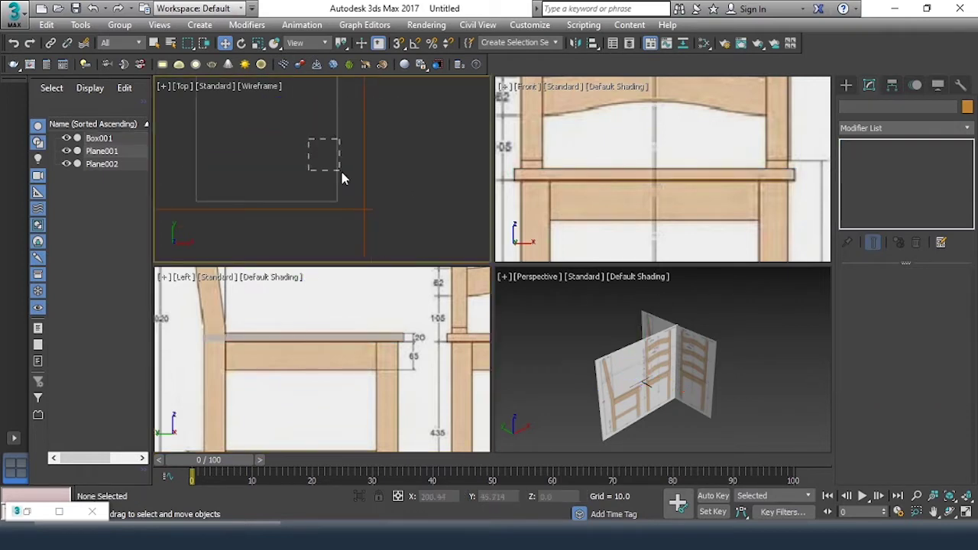
{"action": "left_click", "coordinate": [341, 174]}
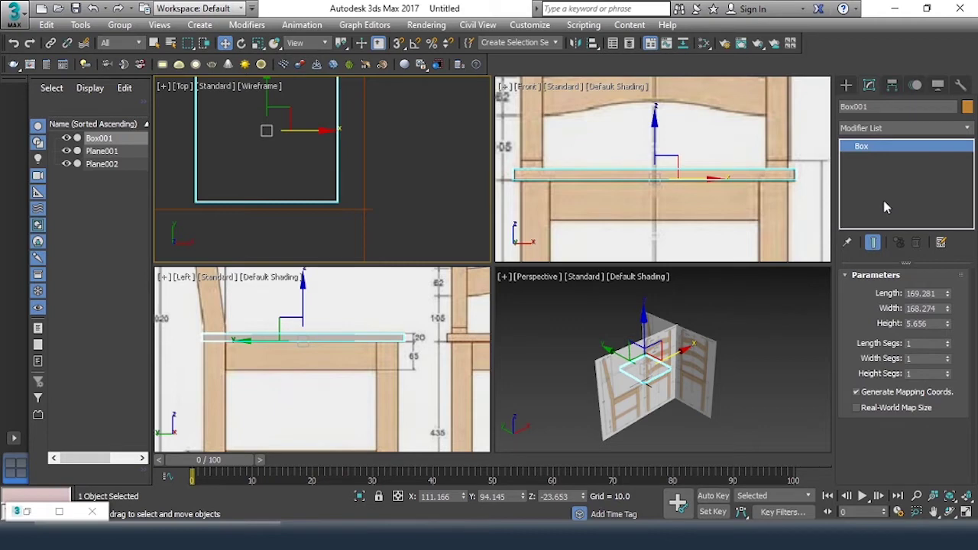
Step: Add an Edit Poly modifier to the seat box Box001
{"action": "left_click", "coordinate": [892, 128]}
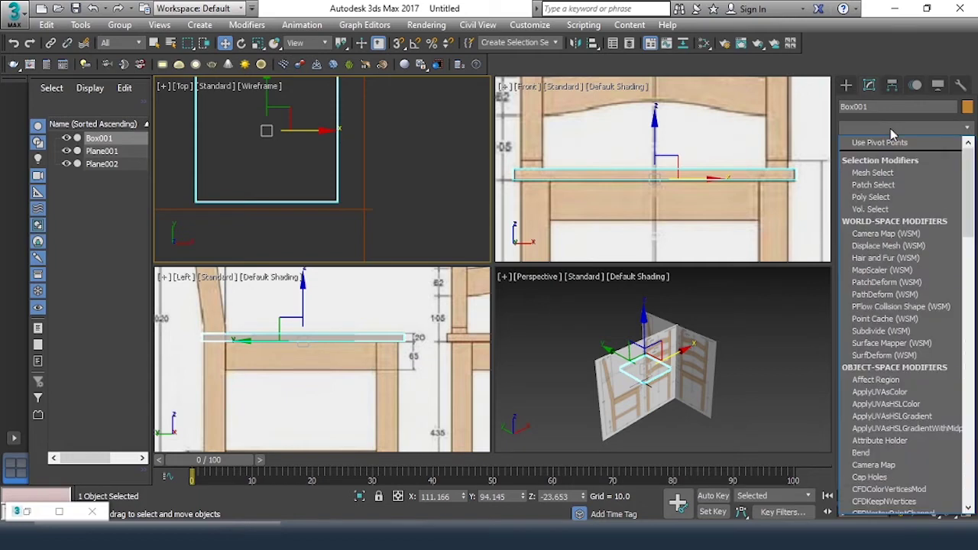
{"action": "key", "text": "e"}
{"action": "key", "text": "Escape"}
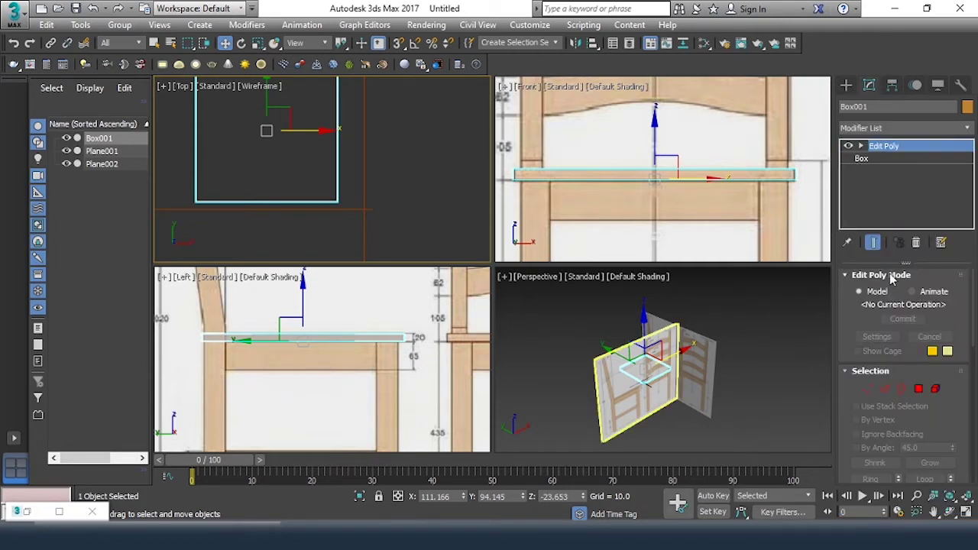
{"action": "left_click", "coordinate": [892, 279]}
{"action": "middle_click_drag", "start_coordinate": [272, 297], "coordinate": [272, 261]}
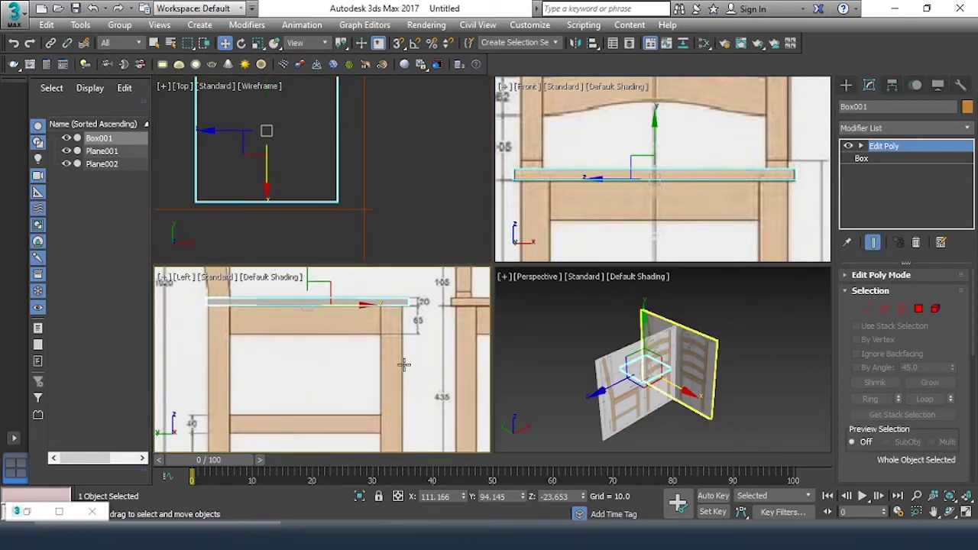
Step: Select four of the seat box's edges in the Top view and open Connect Edges settings
{"action": "left_click", "coordinate": [885, 318]}
{"action": "scroll", "coordinate": [262, 192], "scroll_direction": "down", "scroll_amount": 2}
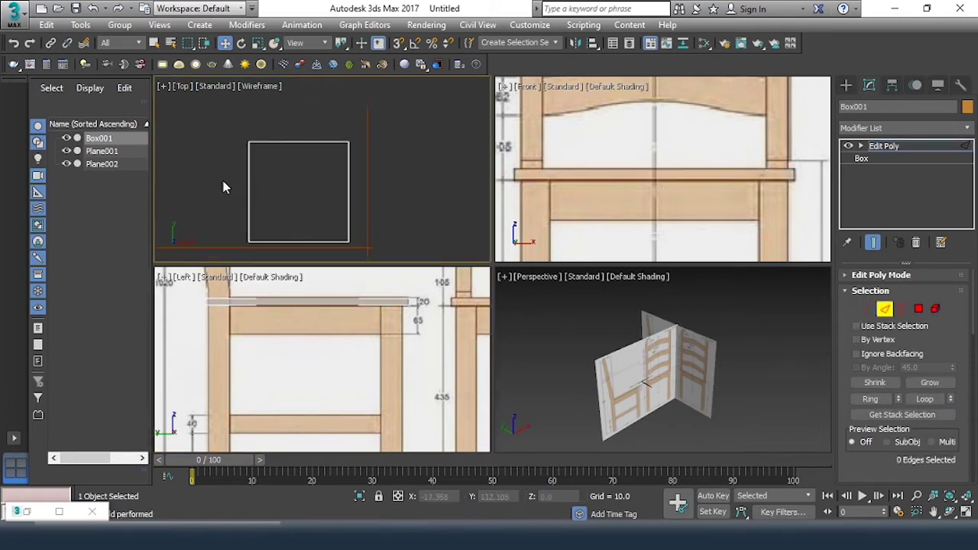
{"action": "left_click_drag", "start_coordinate": [223, 187], "coordinate": [375, 207]}
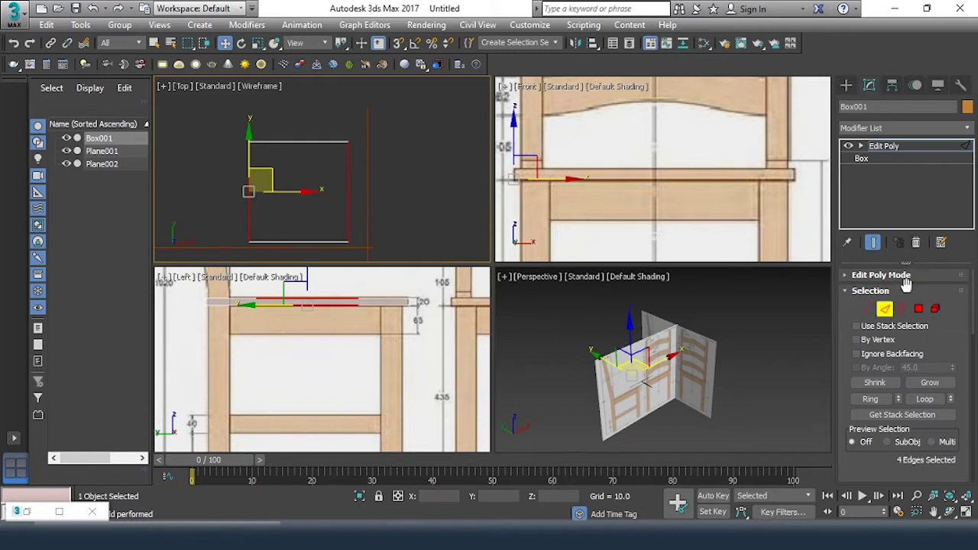
{"action": "left_click_drag", "start_coordinate": [954, 332], "coordinate": [954, 292]}
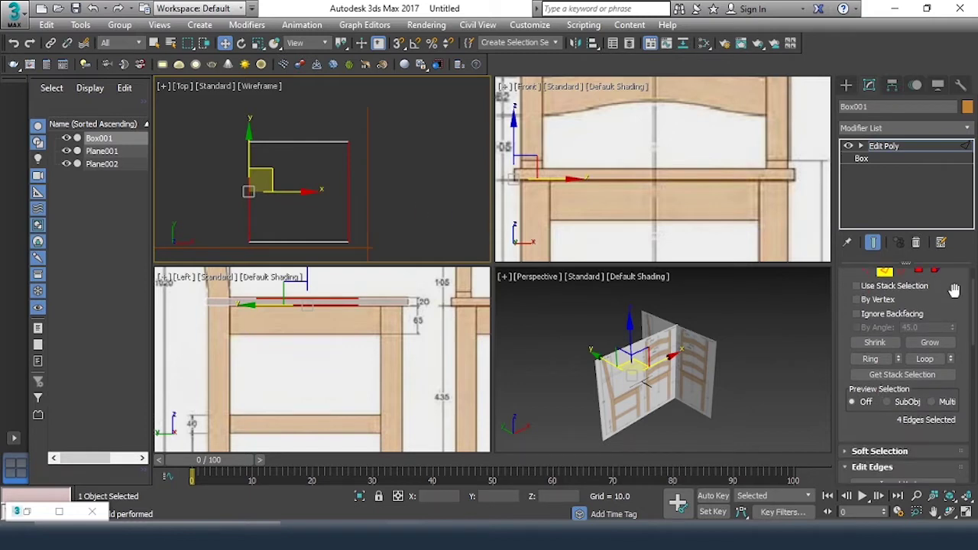
{"action": "left_click_drag", "start_coordinate": [935, 431], "coordinate": [933, 330]}
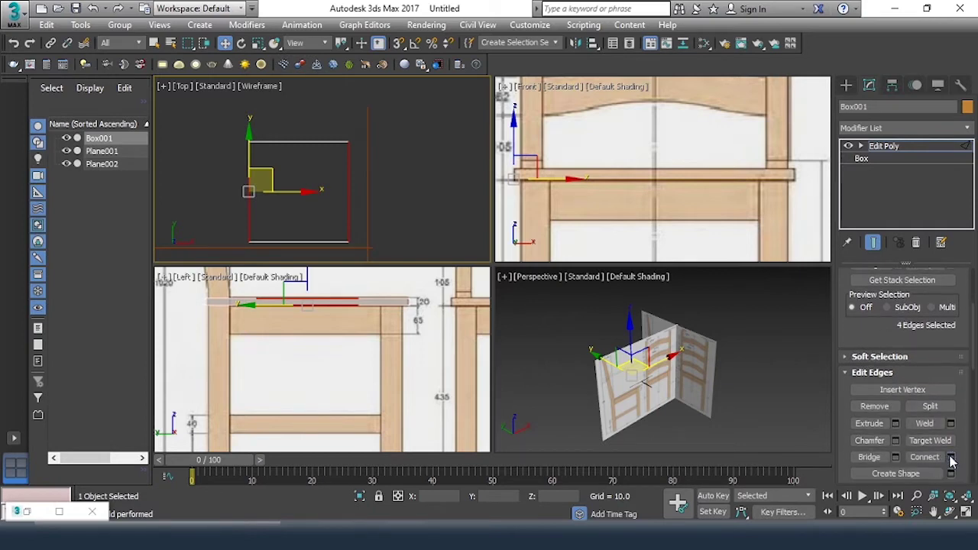
{"action": "left_click", "coordinate": [951, 457]}
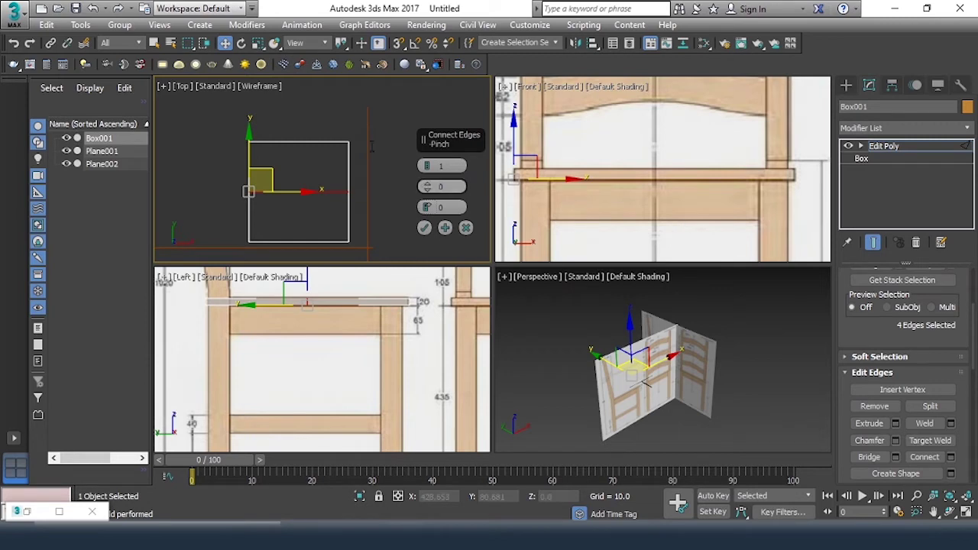
Step: Connect the selected edges with 2 segments, pinch 68 and slide 2
{"action": "left_click_drag", "start_coordinate": [428, 171], "coordinate": [428, 167]}
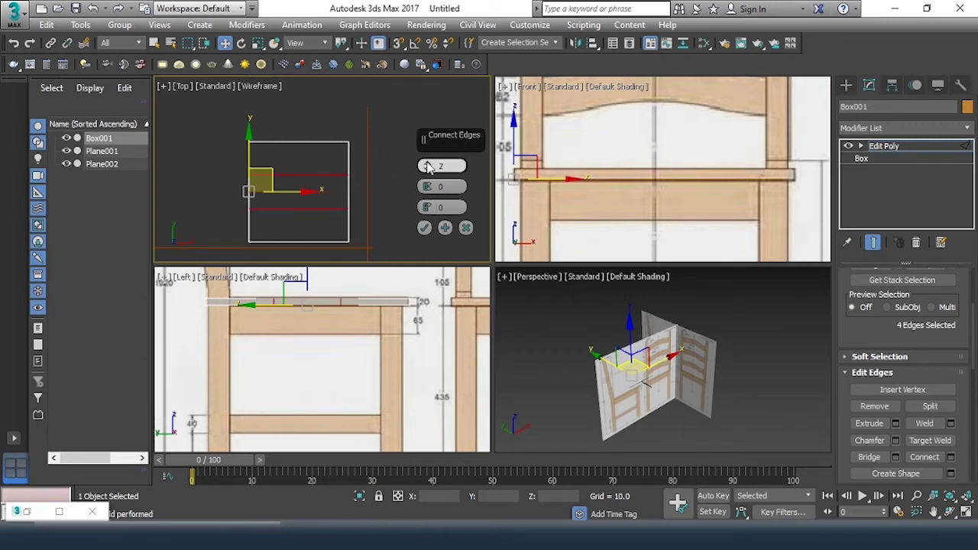
{"action": "scroll", "coordinate": [311, 321], "scroll_direction": "up", "scroll_amount": 2}
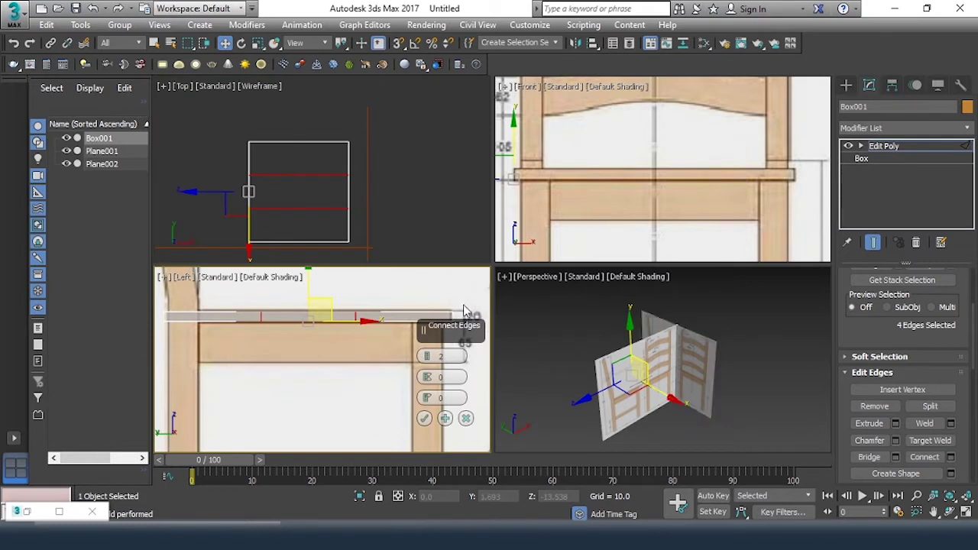
{"action": "left_click_drag", "start_coordinate": [451, 340], "coordinate": [357, 365]}
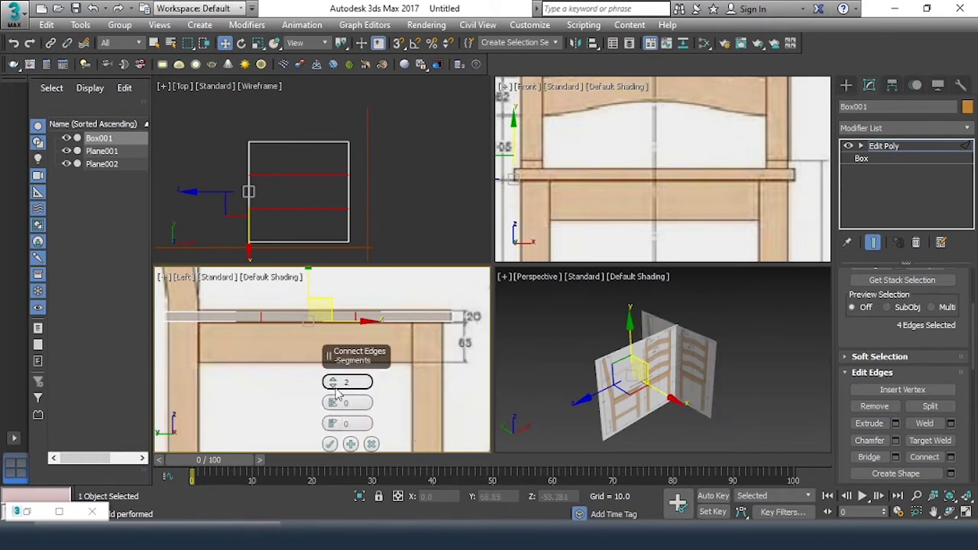
{"action": "left_click_drag", "start_coordinate": [332, 405], "coordinate": [356, 192]}
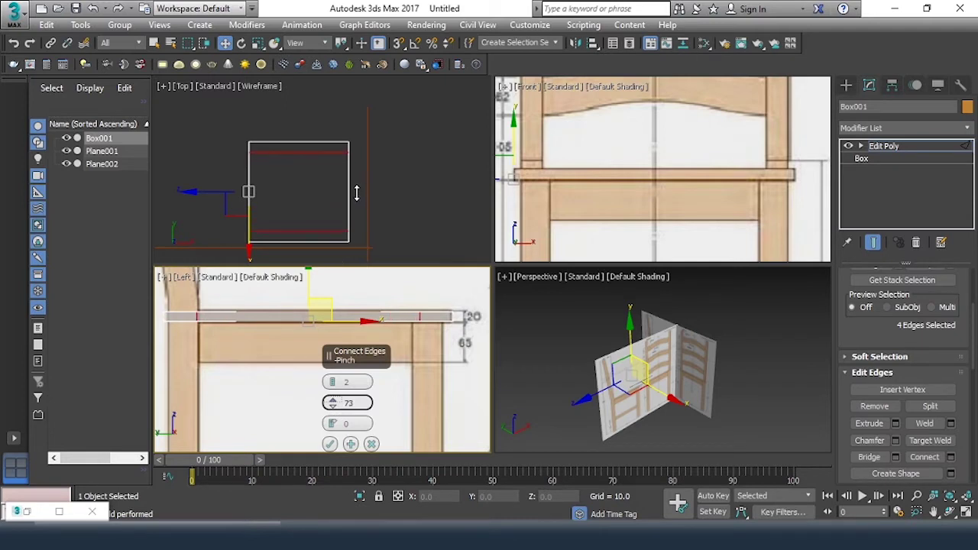
{"action": "left_click_drag", "start_coordinate": [356, 193], "coordinate": [356, 204]}
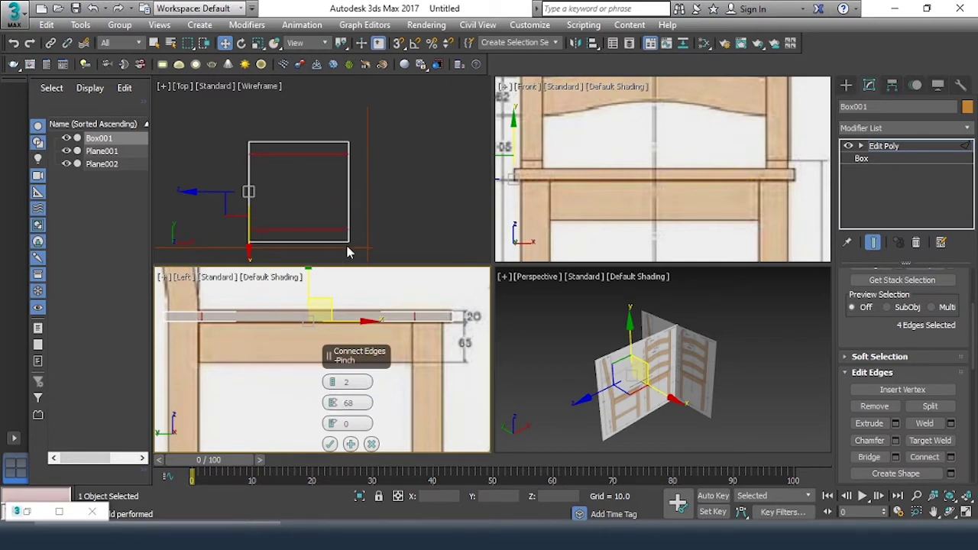
{"action": "left_click", "coordinate": [332, 427]}
{"action": "left_click", "coordinate": [333, 428]}
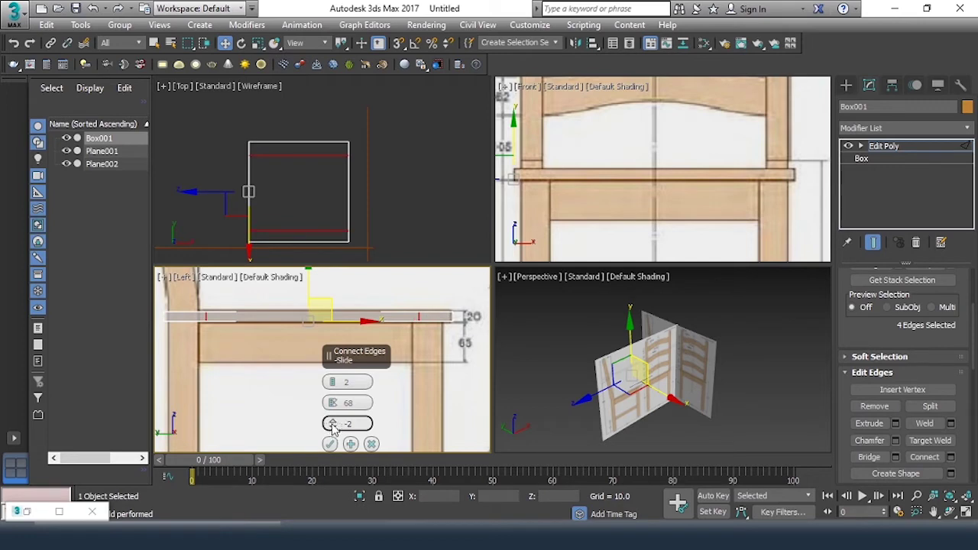
{"action": "left_click", "coordinate": [331, 422]}
{"action": "left_click", "coordinate": [331, 422]}
{"action": "left_click", "coordinate": [332, 422]}
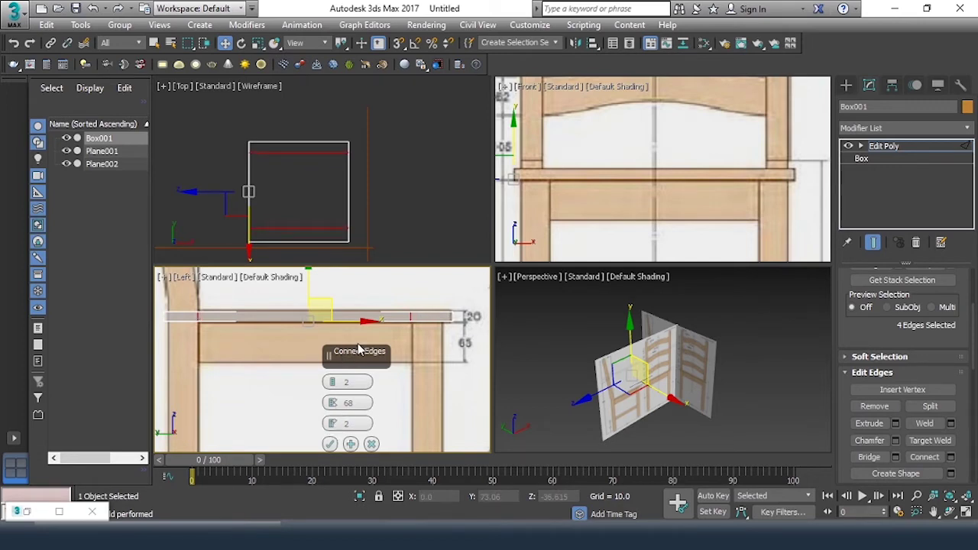
{"action": "left_click", "coordinate": [330, 444]}
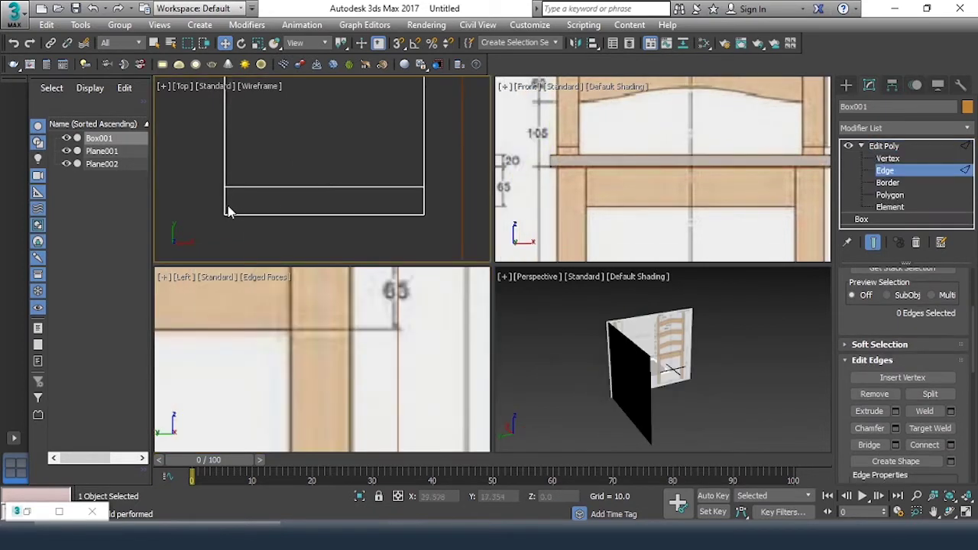
Step: Select the four edges along the seat box's lower side for connecting
{"action": "left_click", "coordinate": [225, 202]}
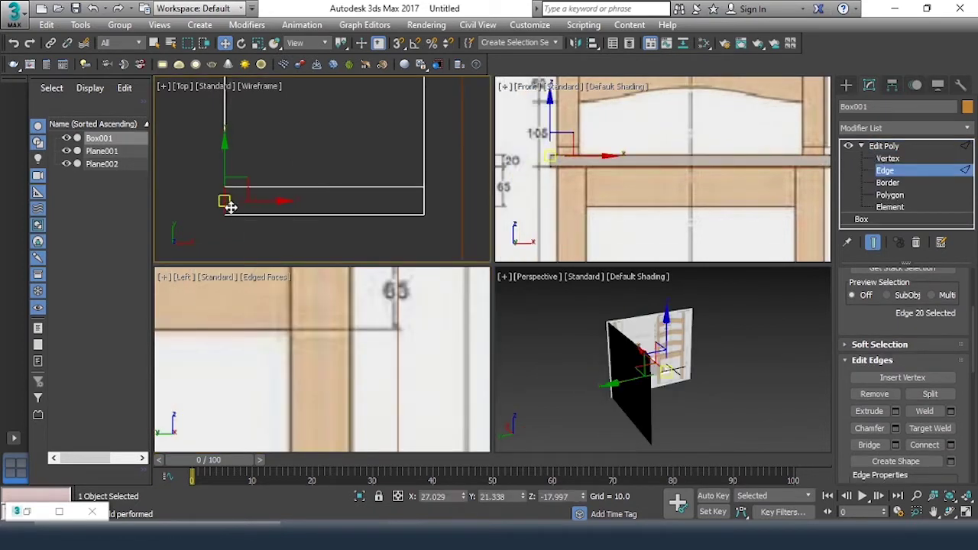
{"action": "left_click_drag", "start_coordinate": [197, 198], "coordinate": [449, 214]}
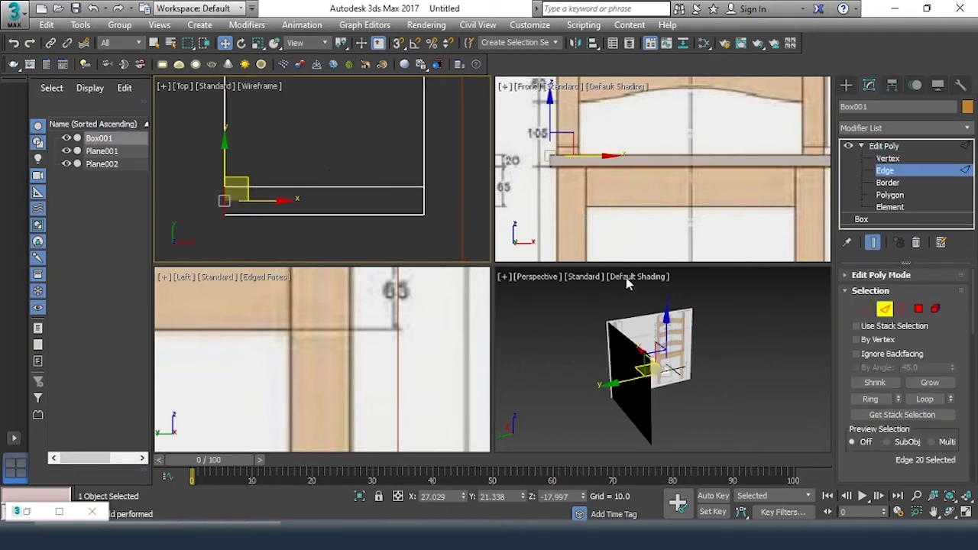
{"action": "left_click_drag", "start_coordinate": [208, 202], "coordinate": [447, 214]}
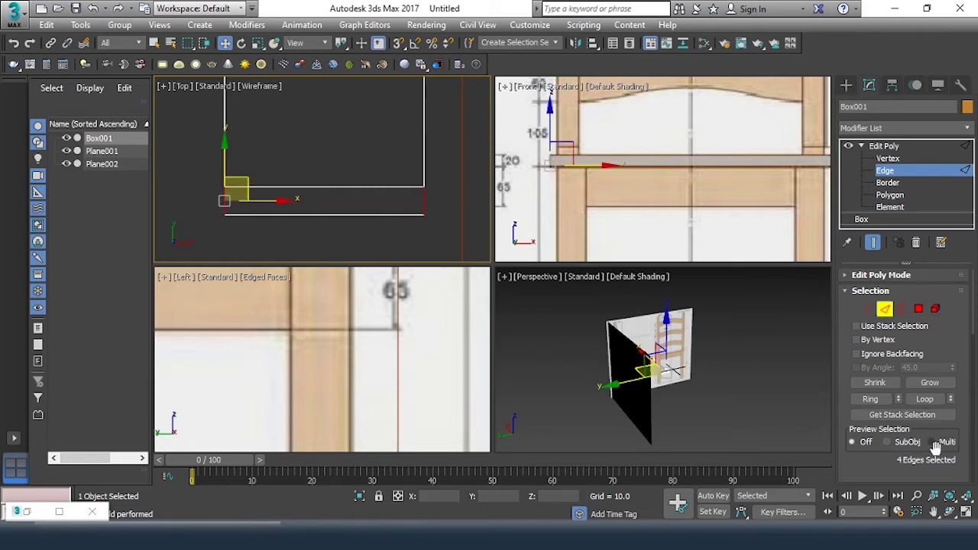
{"action": "scroll", "coordinate": [884, 473], "scroll_direction": "down", "scroll_amount": 3}
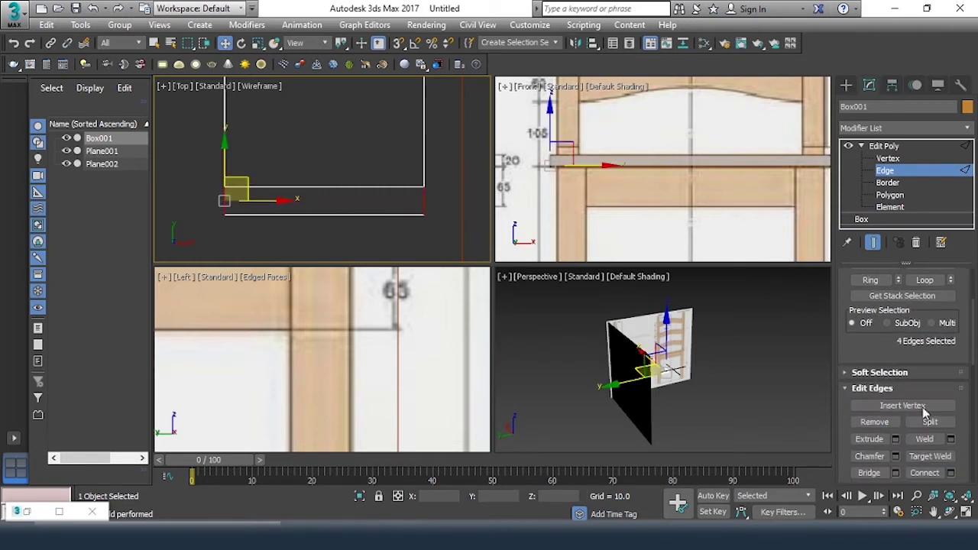
{"action": "left_click", "coordinate": [939, 474]}
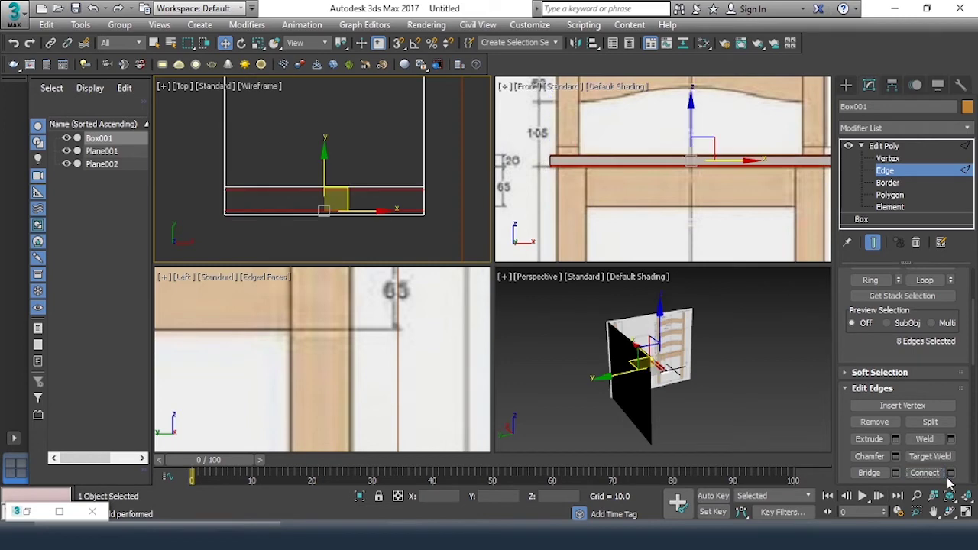
{"action": "left_click", "coordinate": [951, 474]}
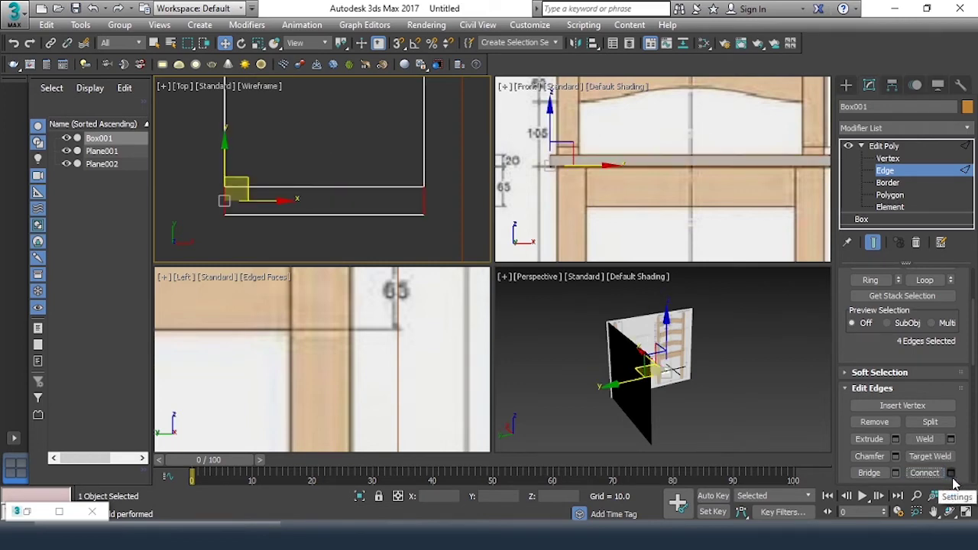
{"action": "left_click", "coordinate": [951, 473]}
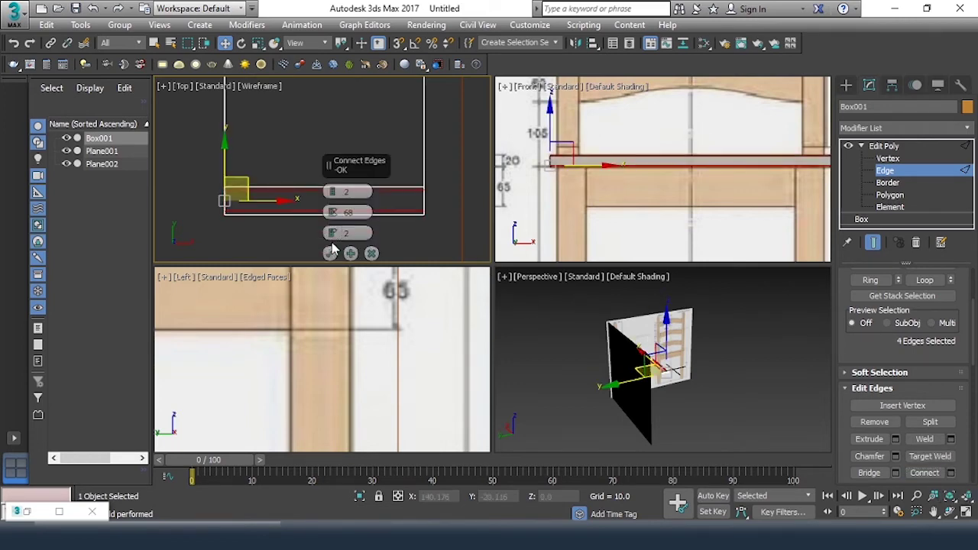
Step: Connect them with a single edge loop slid to -62, close to one side
{"action": "right_click", "coordinate": [334, 233]}
{"action": "right_click", "coordinate": [335, 214]}
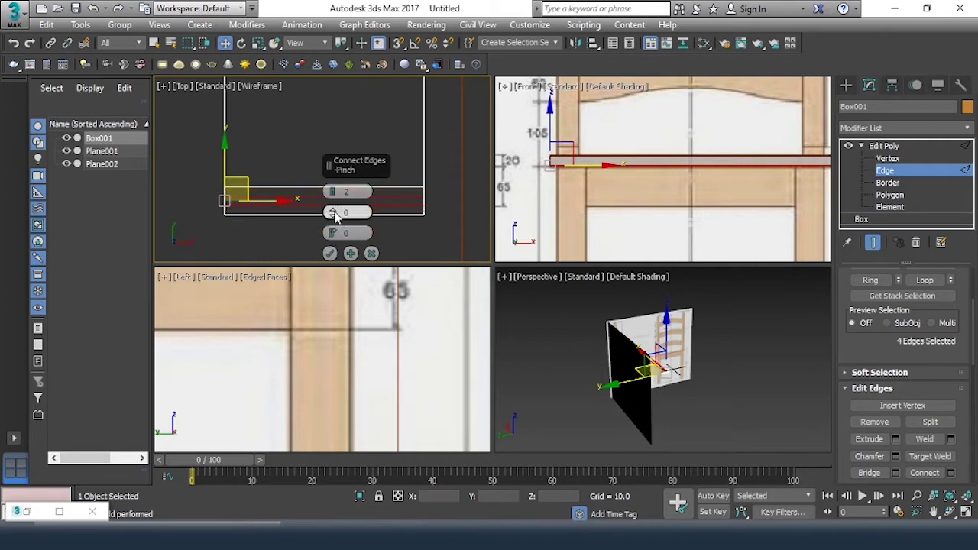
{"action": "right_click", "coordinate": [333, 192]}
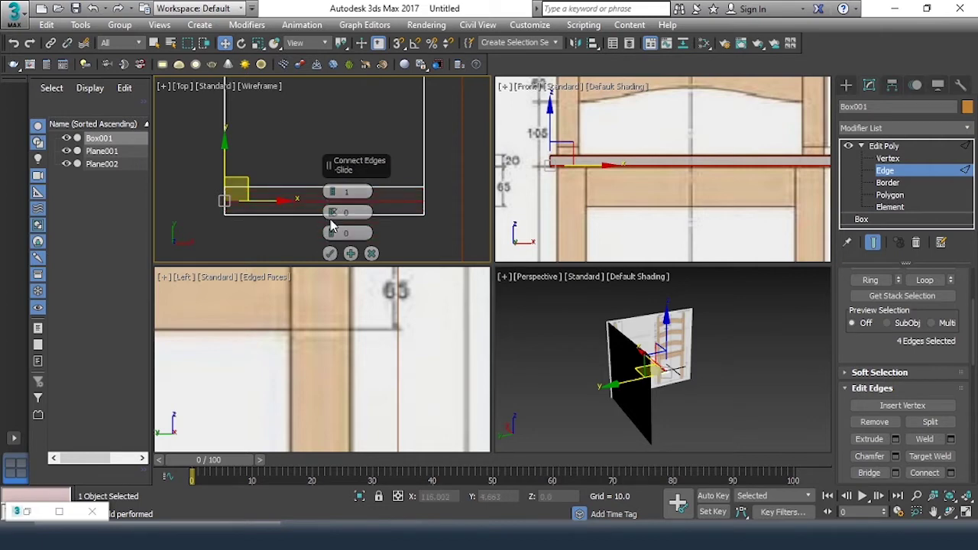
{"action": "left_click_drag", "start_coordinate": [333, 233], "coordinate": [342, 318]}
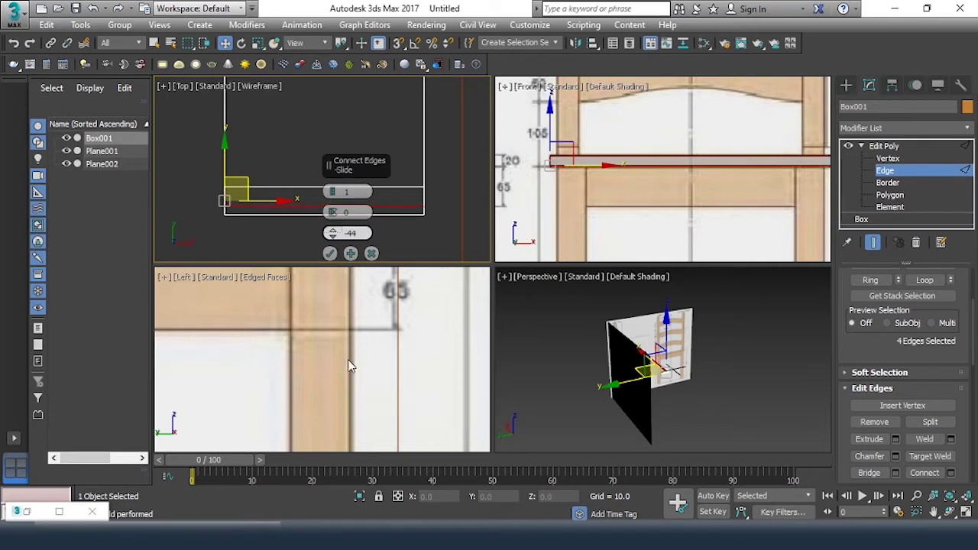
{"action": "middle_click_drag", "start_coordinate": [348, 367], "coordinate": [330, 425]}
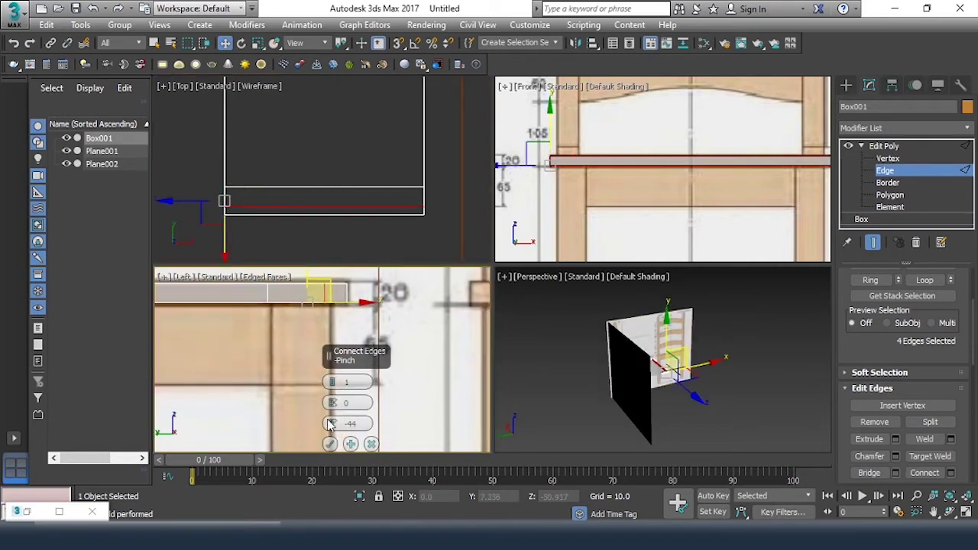
{"action": "left_click_drag", "start_coordinate": [330, 425], "coordinate": [342, 474]}
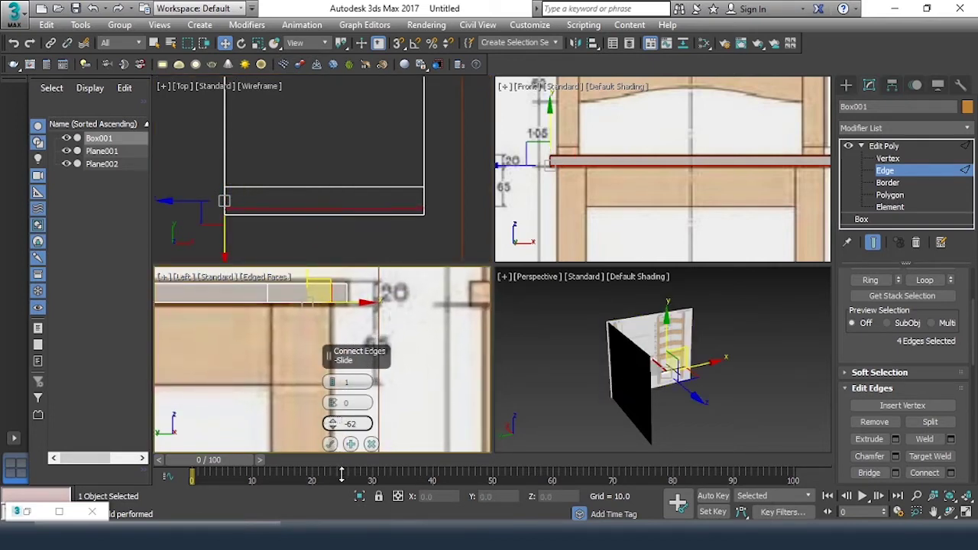
{"action": "left_click", "coordinate": [330, 444]}
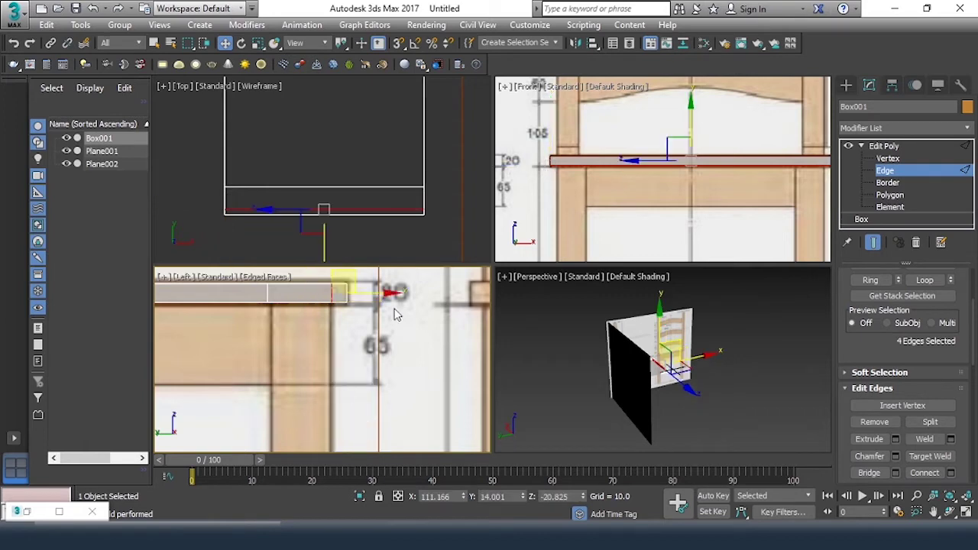
{"action": "left_click", "coordinate": [425, 243]}
Step: Connect the edge ring across the seat with 2 segments, pinch 66 and slide 0
{"action": "scroll", "coordinate": [368, 238], "scroll_direction": "down", "scroll_amount": 3}
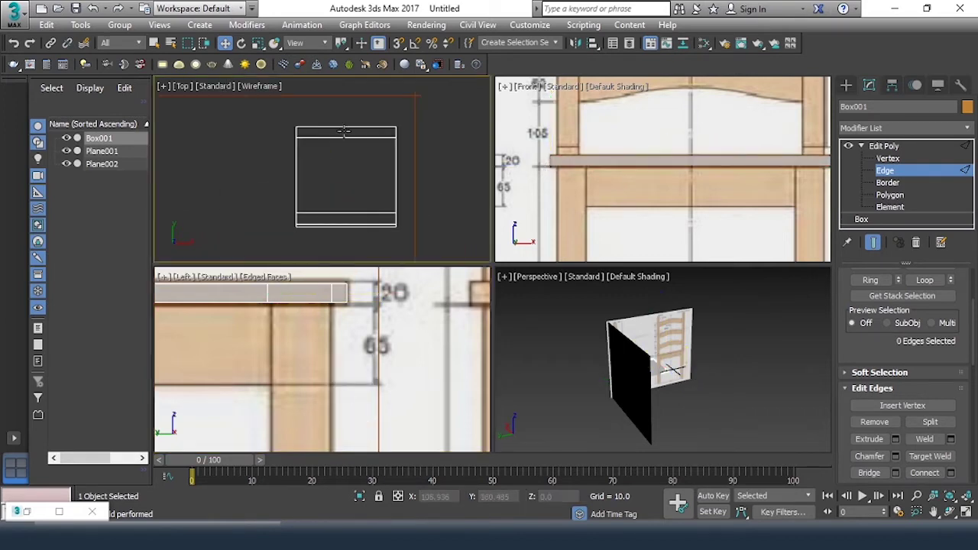
{"action": "double_click", "coordinate": [346, 225]}
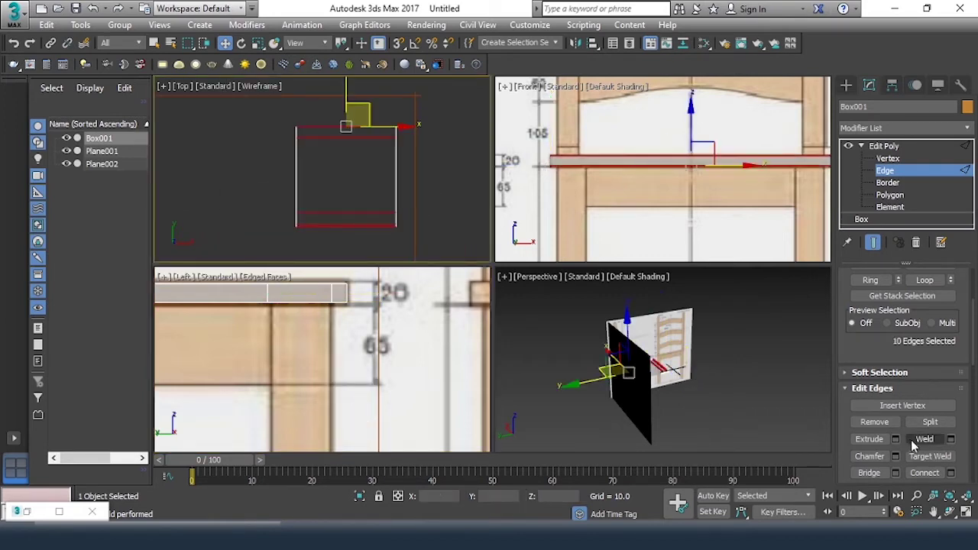
{"action": "scroll", "coordinate": [862, 340], "scroll_direction": "down", "scroll_amount": 1}
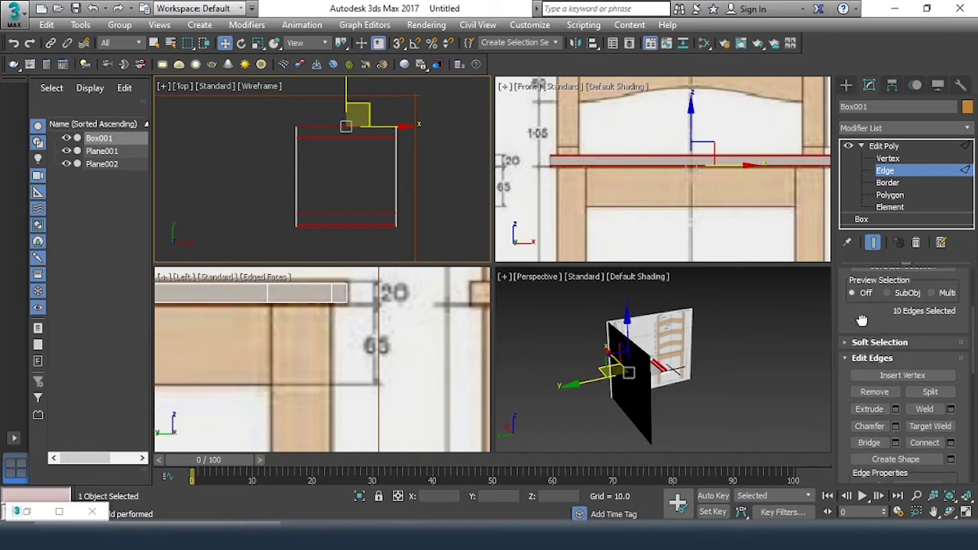
{"action": "left_click", "coordinate": [952, 443]}
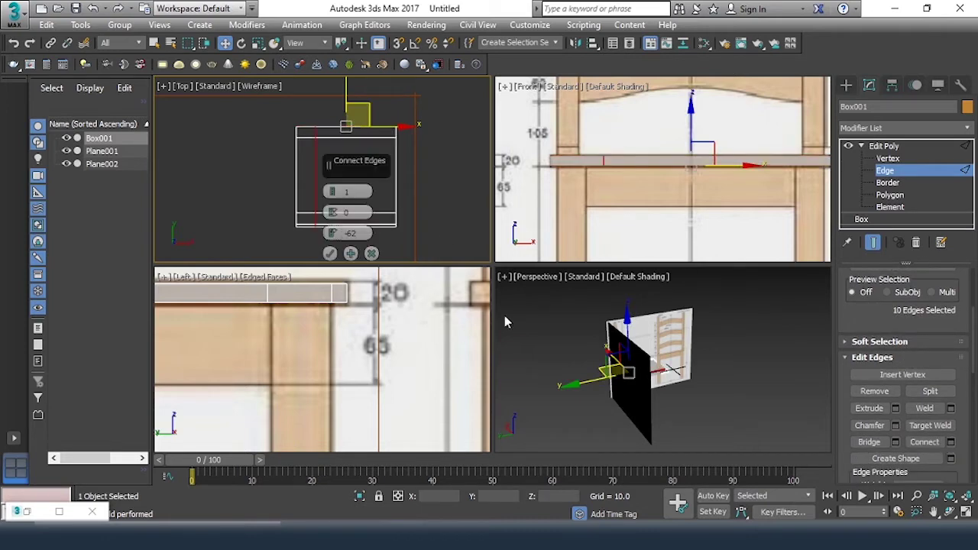
{"action": "middle_click_drag", "start_coordinate": [662, 164], "coordinate": [634, 133]}
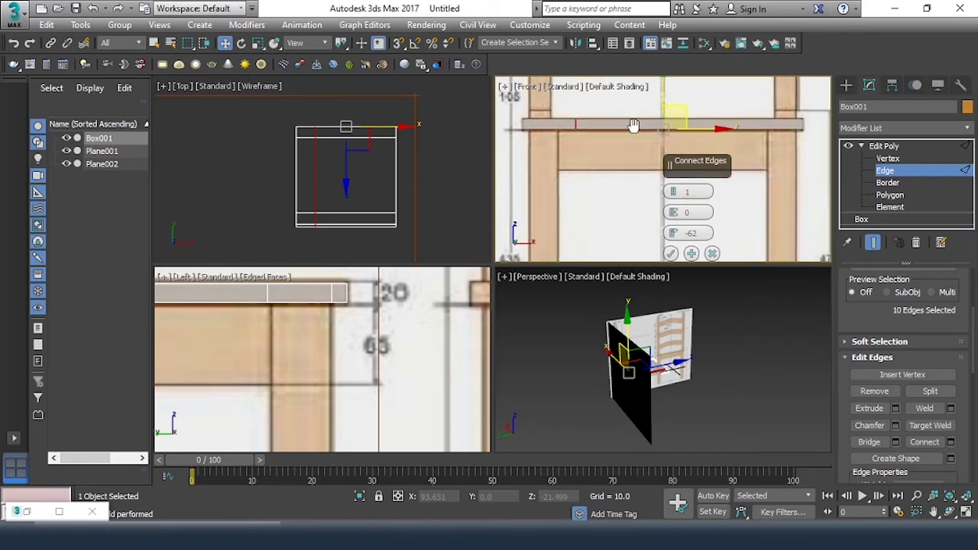
{"action": "left_click_drag", "start_coordinate": [672, 197], "coordinate": [674, 199]}
{"action": "right_click", "coordinate": [672, 233]}
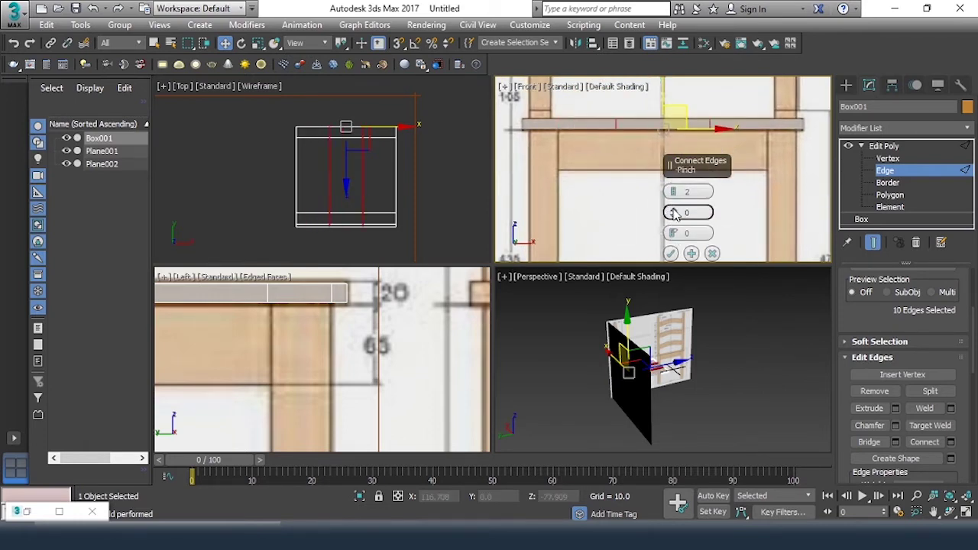
{"action": "left_click_drag", "start_coordinate": [691, 82], "coordinate": [700, 22]}
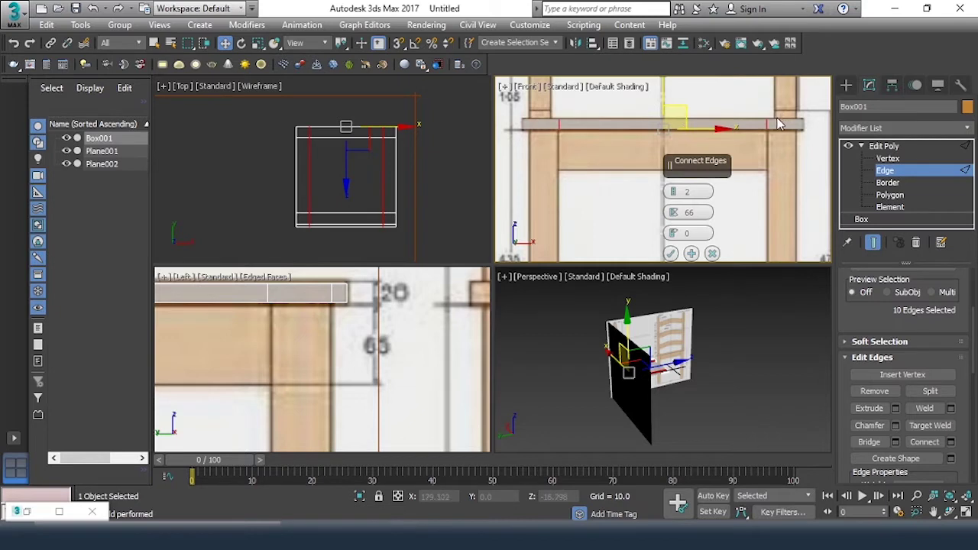
{"action": "middle_click_drag", "start_coordinate": [782, 89], "coordinate": [781, 152]}
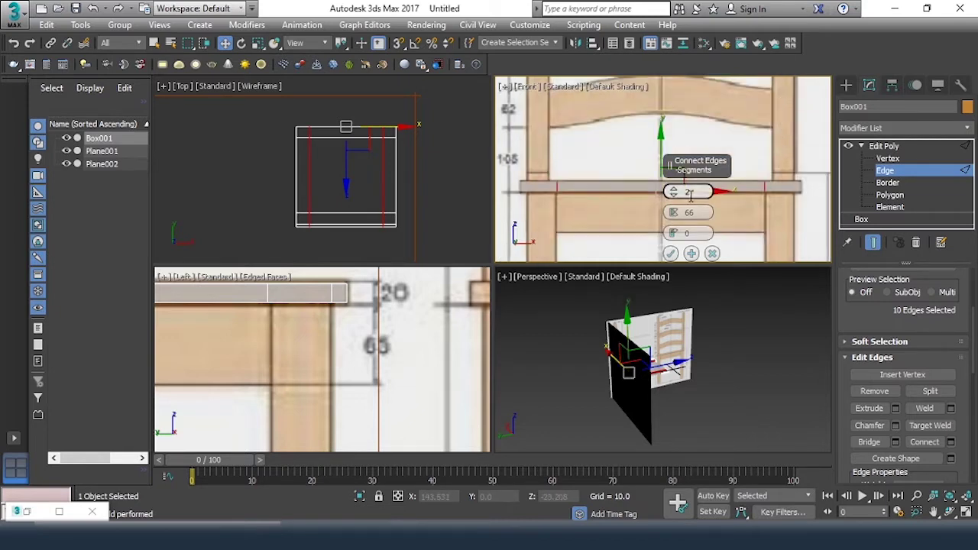
{"action": "left_click", "coordinate": [671, 255]}
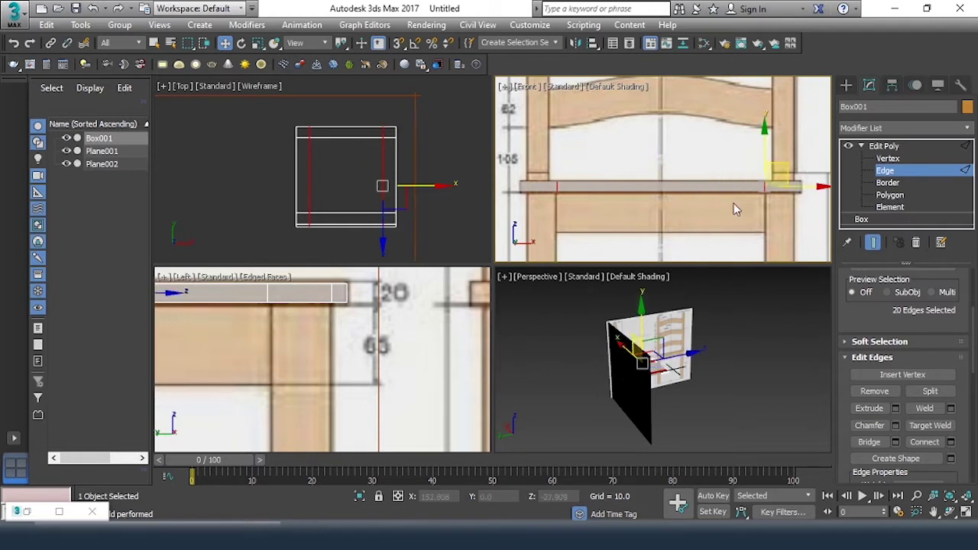
Step: Add two support loops at the seat's right end with pinch 49
{"action": "left_click", "coordinate": [753, 230]}
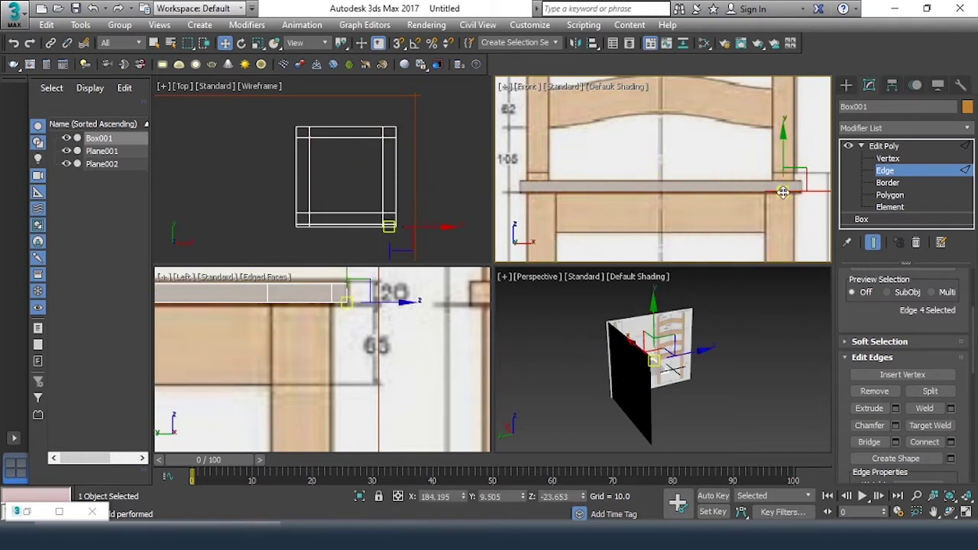
{"action": "key", "text": "F4"}
{"action": "left_click_drag", "start_coordinate": [783, 154], "coordinate": [784, 152]}
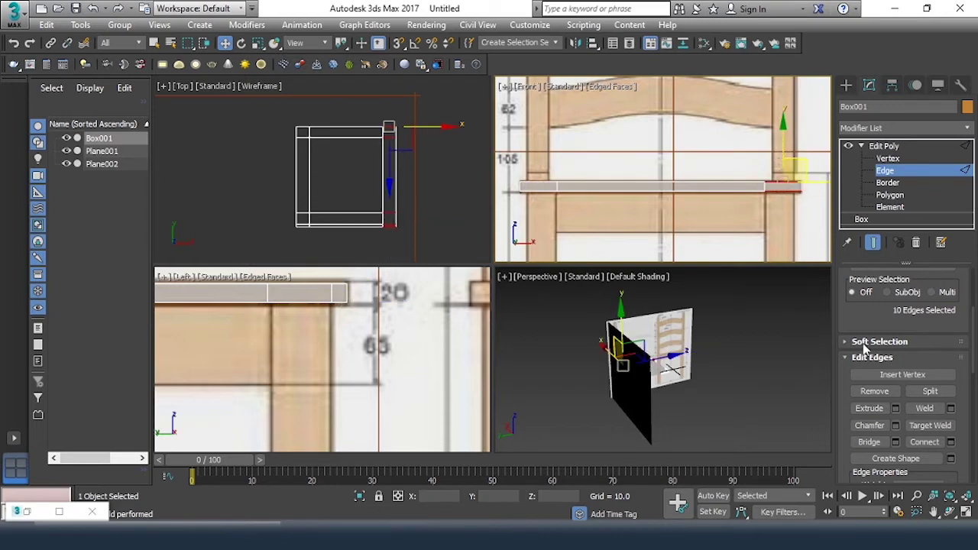
{"action": "left_click", "coordinate": [951, 444]}
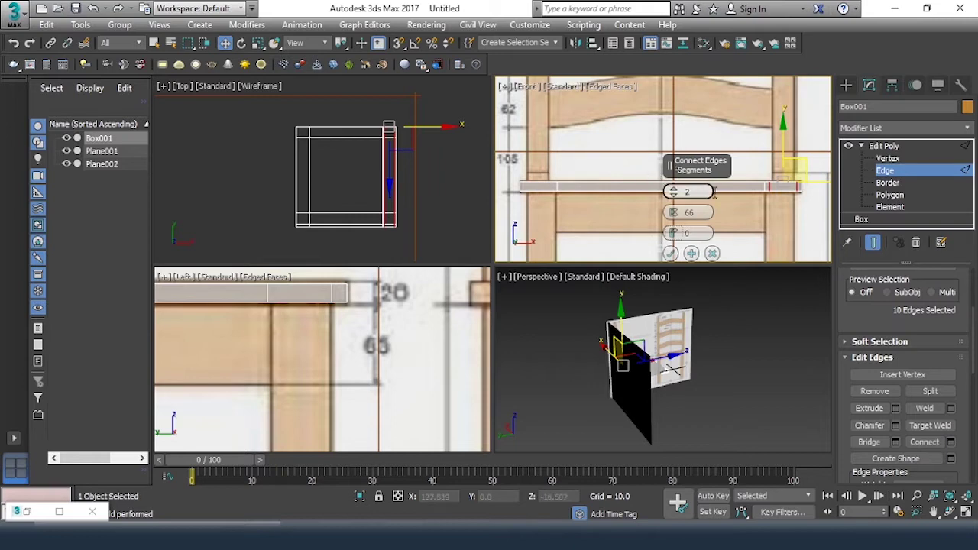
{"action": "scroll", "coordinate": [772, 201], "scroll_direction": "up", "scroll_amount": 2}
{"action": "scroll", "coordinate": [760, 202], "scroll_direction": "up", "scroll_amount": 2}
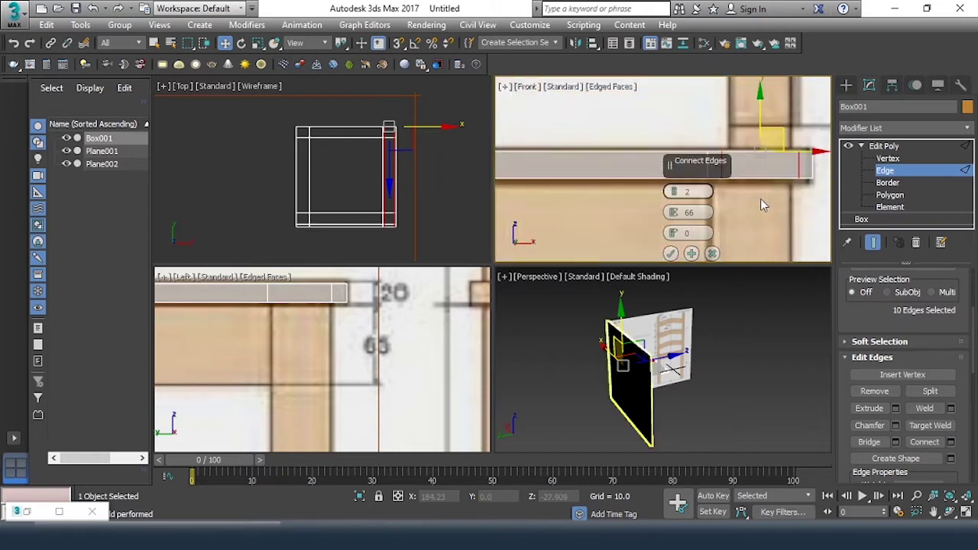
{"action": "middle_click_drag", "start_coordinate": [761, 205], "coordinate": [791, 202]}
{"action": "left_click_drag", "start_coordinate": [673, 213], "coordinate": [685, 259]}
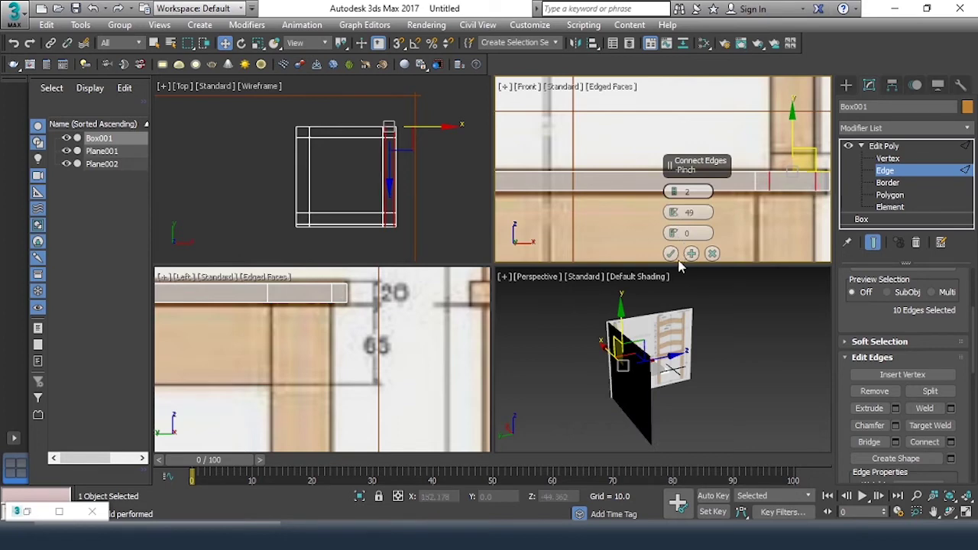
{"action": "left_click", "coordinate": [670, 254]}
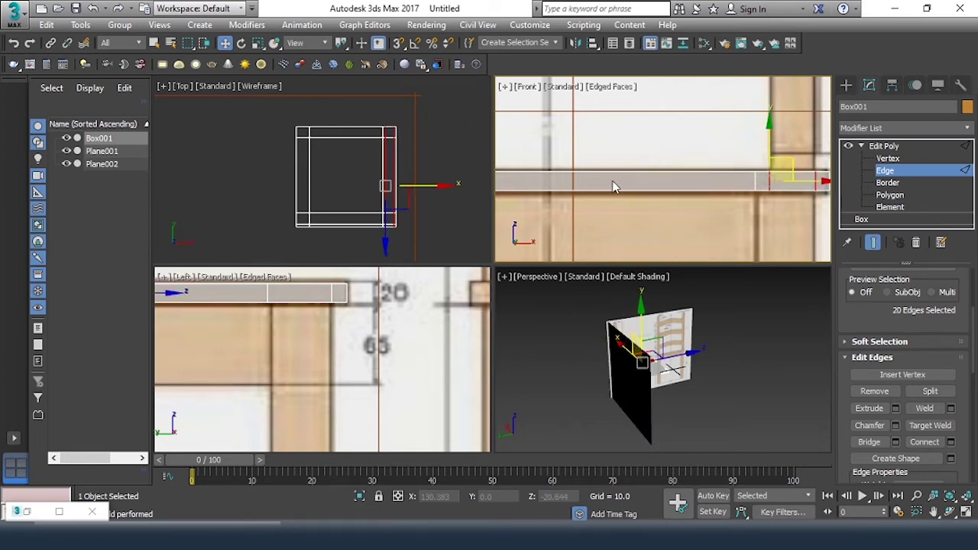
Step: Add the same two pinched loops at the seat's opposite end
{"action": "scroll", "coordinate": [612, 181], "scroll_direction": "down", "scroll_amount": 2}
{"action": "scroll", "coordinate": [766, 210], "scroll_direction": "down", "scroll_amount": 2}
{"action": "scroll", "coordinate": [766, 208], "scroll_direction": "up", "scroll_amount": 2}
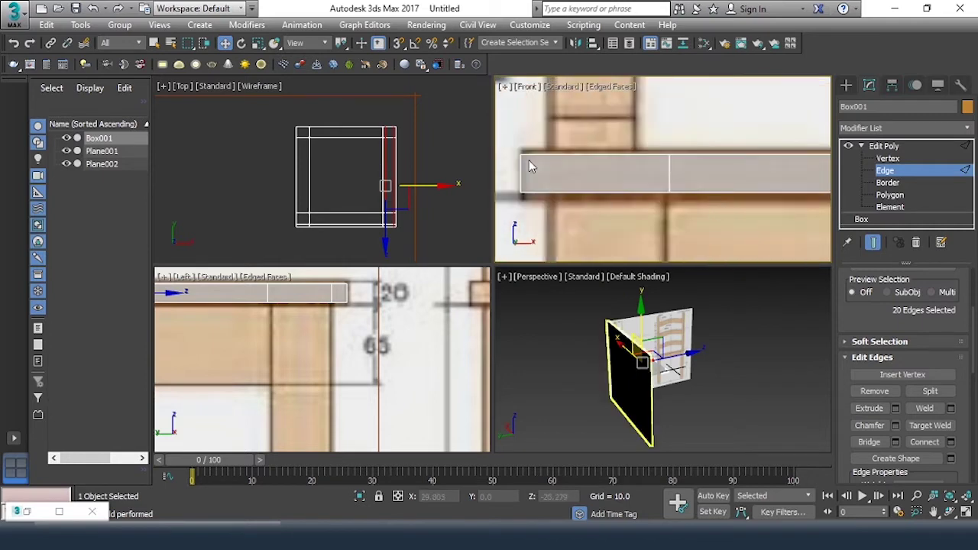
{"action": "left_click_drag", "start_coordinate": [566, 131], "coordinate": [602, 214]}
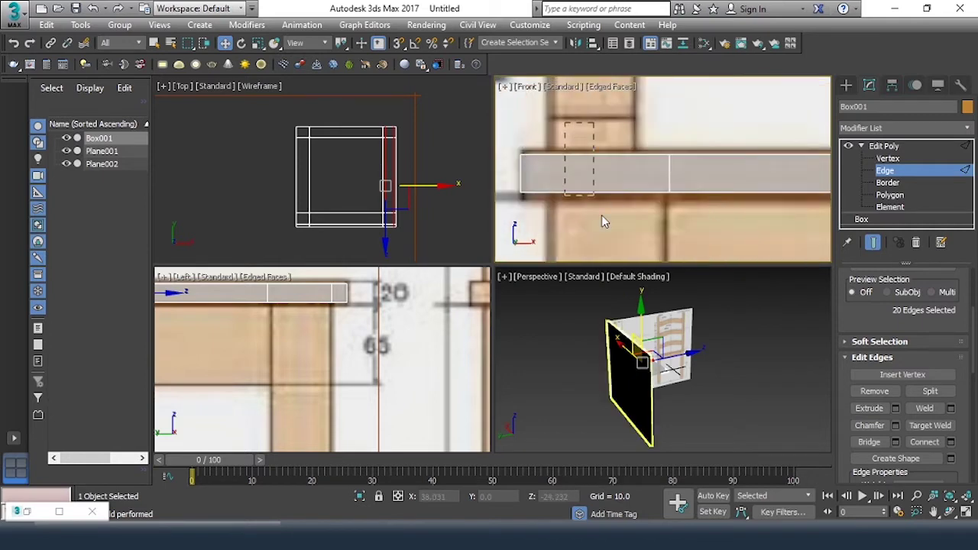
{"action": "left_click", "coordinate": [934, 445]}
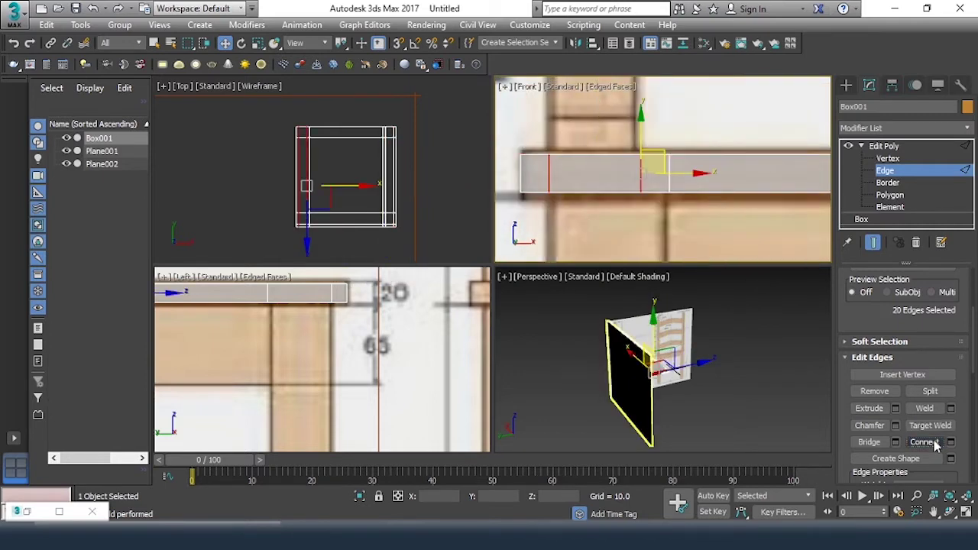
{"action": "left_click", "coordinate": [712, 226]}
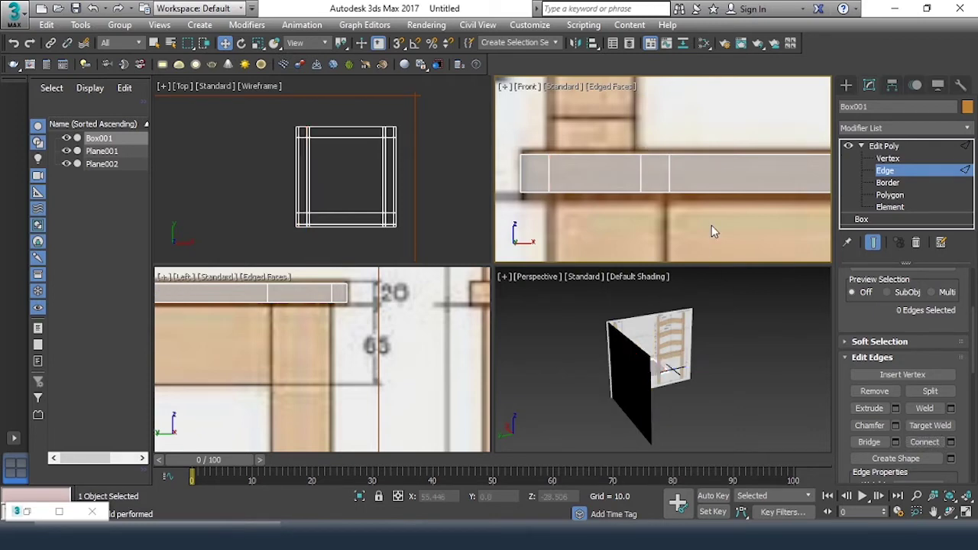
Step: Show edged faces in the Perspective view and turn off See-Through on the seat box
{"action": "scroll", "coordinate": [387, 388], "scroll_direction": "down", "scroll_amount": 3}
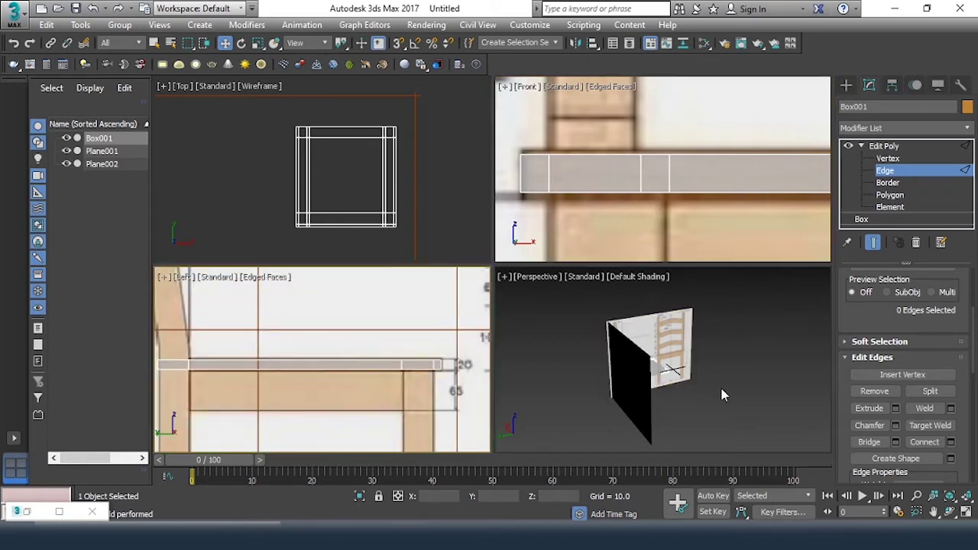
{"action": "mouse_move", "coordinate": [724, 395]}
{"action": "middle_mouse_down"}
{"action": "mouse_move", "coordinate": [686, 353]}
{"action": "mouse_move", "coordinate": [603, 330]}
{"action": "mouse_move", "coordinate": [603, 248]}
{"action": "middle_mouse_up"}
{"action": "scroll", "coordinate": [607, 309], "scroll_direction": "up", "scroll_amount": 5}
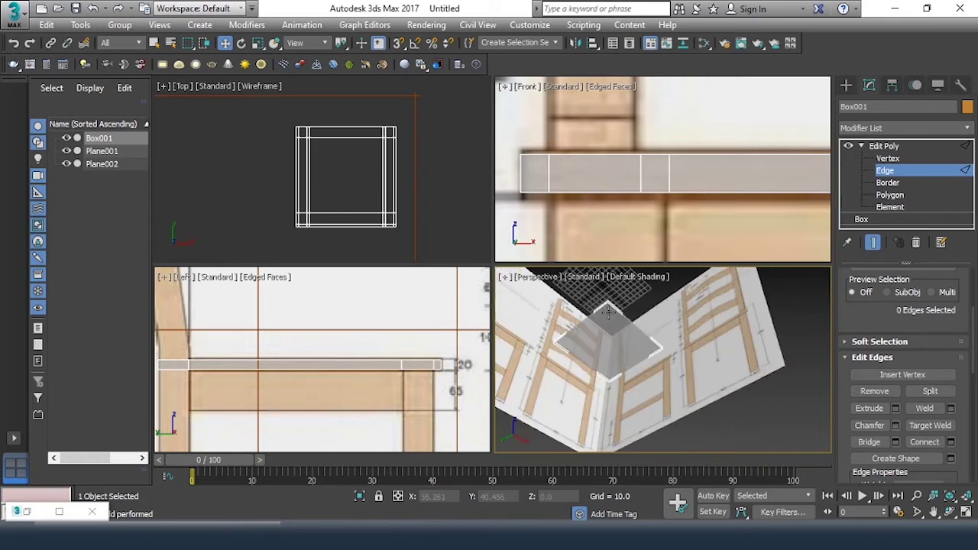
{"action": "key", "text": "F4"}
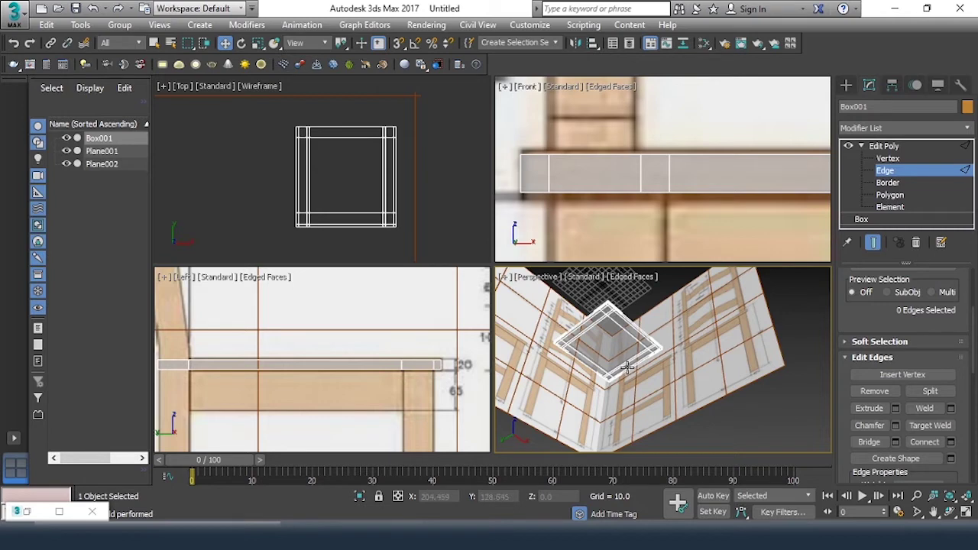
{"action": "middle_click_drag", "start_coordinate": [640, 367], "coordinate": [648, 366], "text": "alt"}
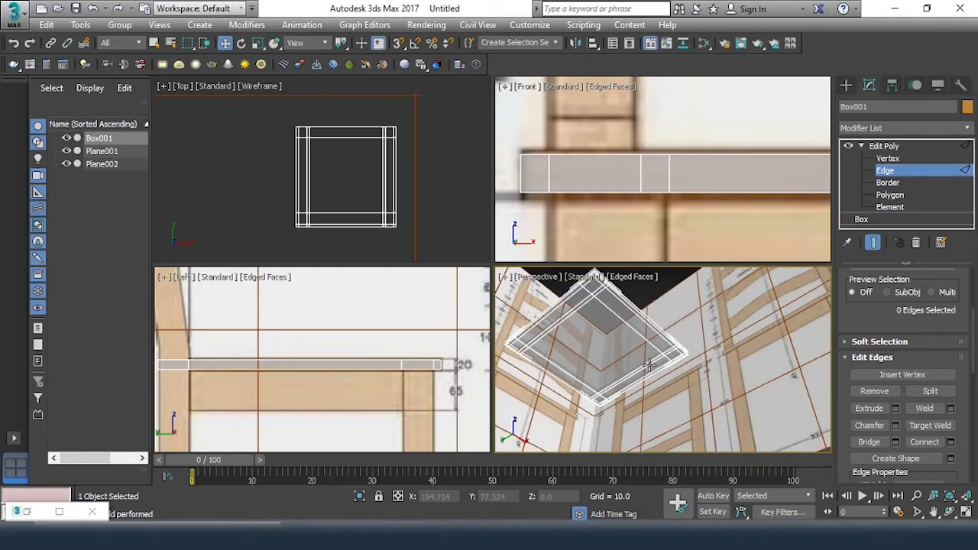
{"action": "key", "text": "alt+x"}
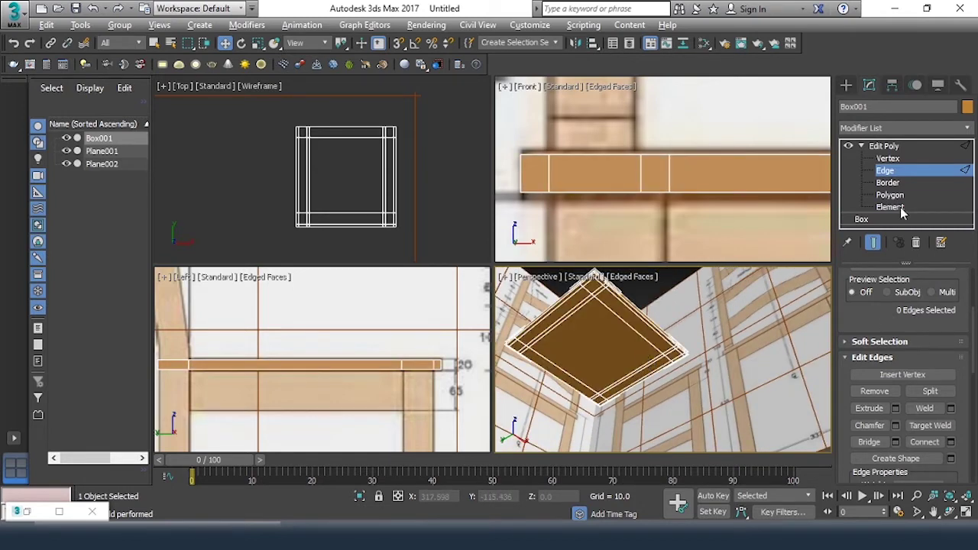
Step: Extrude the four corner polygons under the seat downward to height 24.153
{"action": "left_click", "coordinate": [896, 196]}
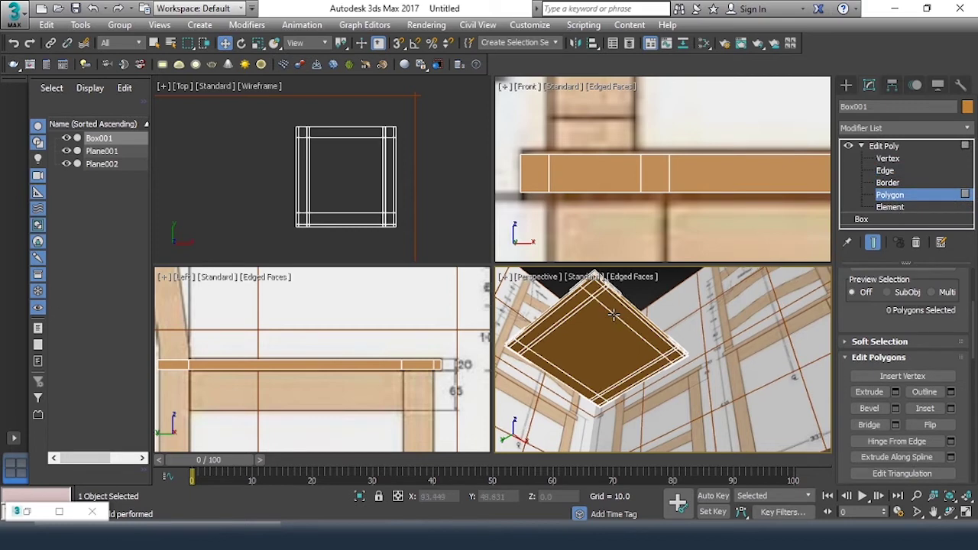
{"action": "key", "text": "alt+w"}
{"action": "left_click", "coordinate": [513, 262]}
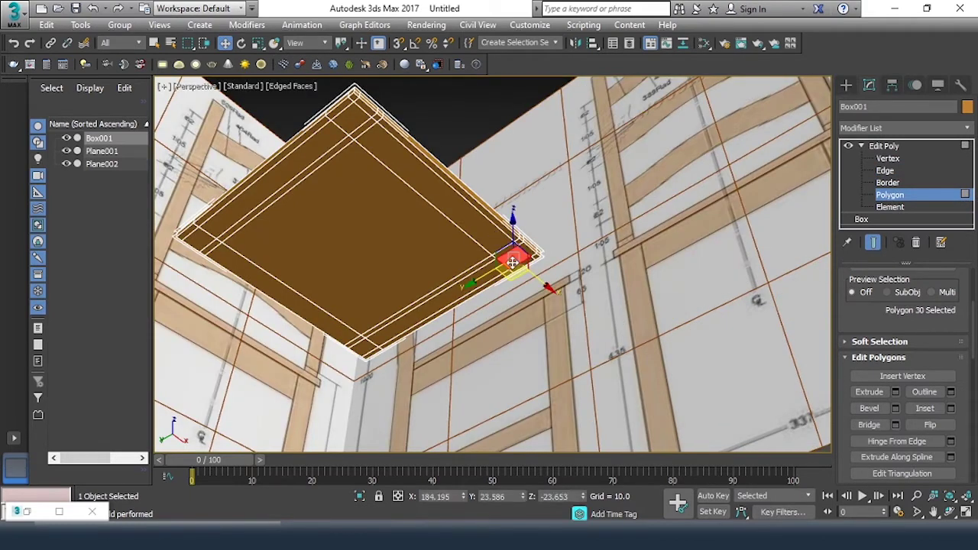
{"action": "left_click", "coordinate": [356, 115], "text": "ctrl"}
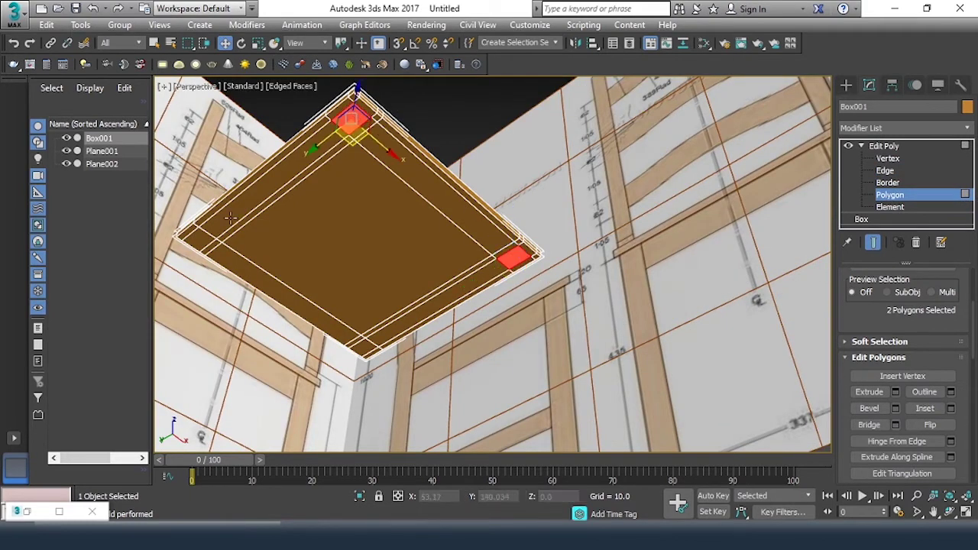
{"action": "left_click", "coordinate": [200, 244], "text": "ctrl"}
{"action": "left_click", "coordinate": [356, 344], "text": "ctrl"}
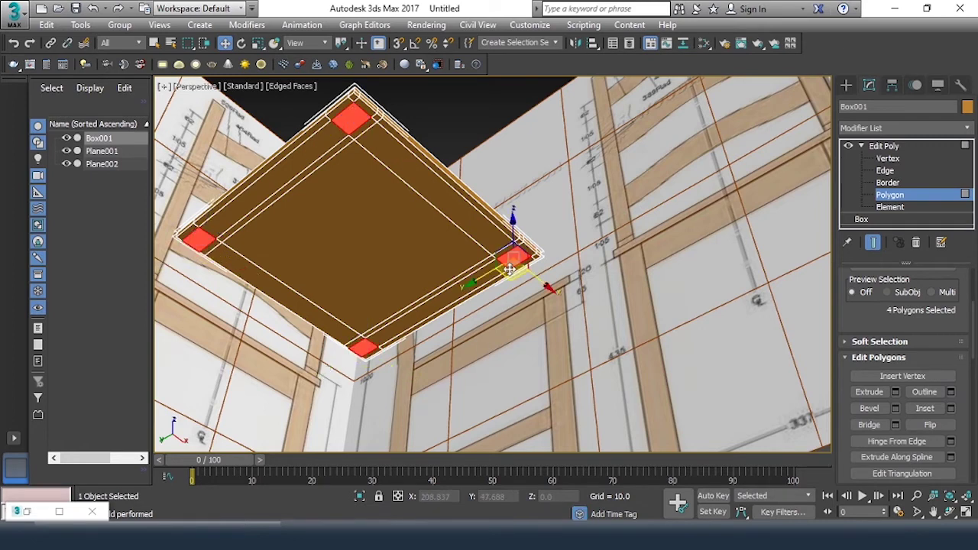
{"action": "key", "text": "f"}
{"action": "middle_click_drag", "start_coordinate": [524, 254], "coordinate": [478, 239]}
{"action": "left_click", "coordinate": [895, 391]}
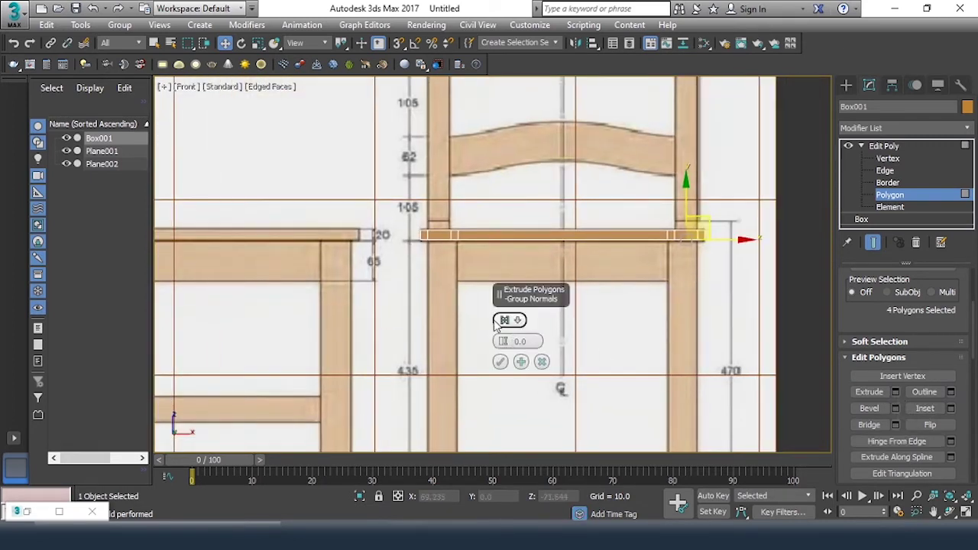
{"action": "mouse_move", "coordinate": [503, 341]}
{"action": "left_mouse_down"}
{"action": "mouse_move", "coordinate": [500, 293]}
{"action": "mouse_move", "coordinate": [511, 300]}
{"action": "left_mouse_up"}
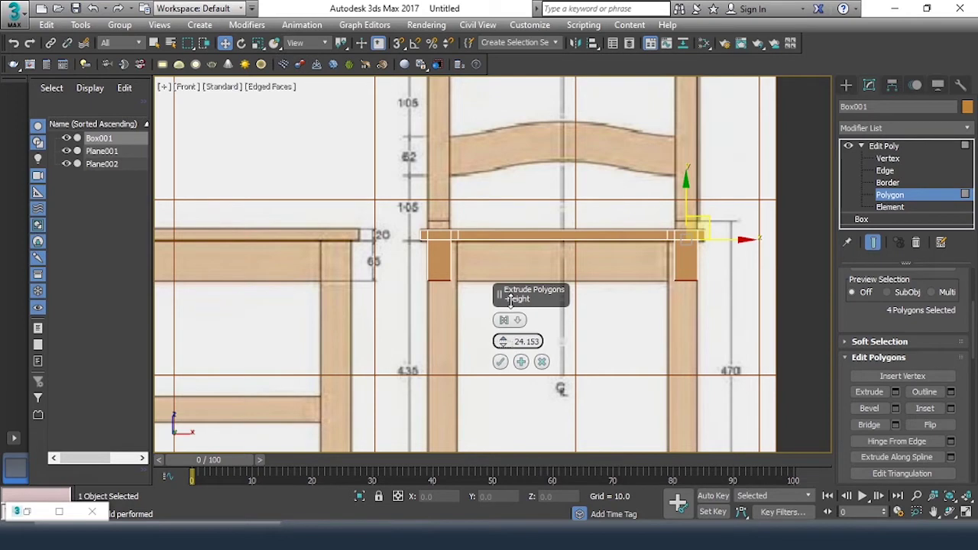
Step: Select the end faces of all four leg stubs under the seat
{"action": "key", "text": "alt+w"}
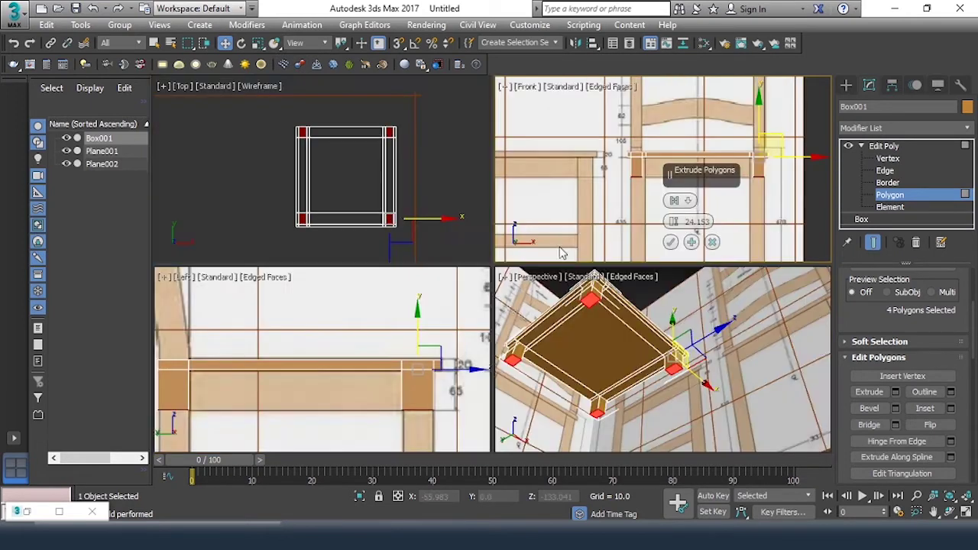
{"action": "right_click", "coordinate": [641, 291]}
{"action": "middle_click_drag", "start_coordinate": [640, 290], "coordinate": [554, 310], "text": "alt"}
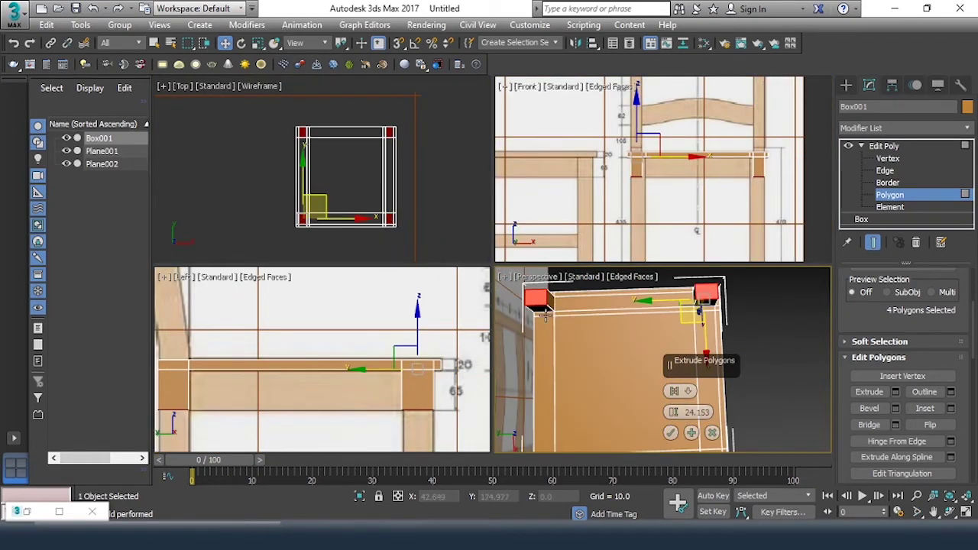
{"action": "left_click", "coordinate": [546, 315], "text": "ctrl"}
{"action": "left_click", "coordinate": [705, 321], "text": "ctrl"}
{"action": "mouse_move", "coordinate": [654, 360]}
{"action": "middle_mouse_down", "text": "alt"}
{"action": "mouse_move", "coordinate": [577, 361]}
{"action": "mouse_move", "coordinate": [607, 359]}
{"action": "middle_mouse_up", "text": "alt"}
{"action": "left_click", "coordinate": [535, 357], "text": "ctrl"}
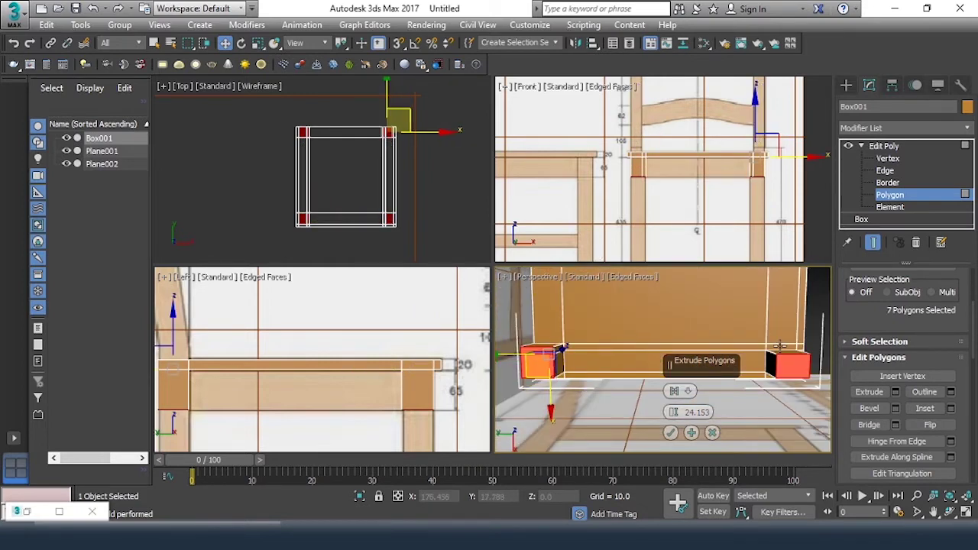
{"action": "left_click", "coordinate": [772, 350], "text": "ctrl"}
{"action": "mouse_move", "coordinate": [715, 273]}
{"action": "middle_mouse_down", "text": "alt"}
{"action": "mouse_move", "coordinate": [654, 408]}
{"action": "mouse_move", "coordinate": [669, 355]}
{"action": "mouse_move", "coordinate": [649, 336]}
{"action": "middle_mouse_up", "text": "alt"}
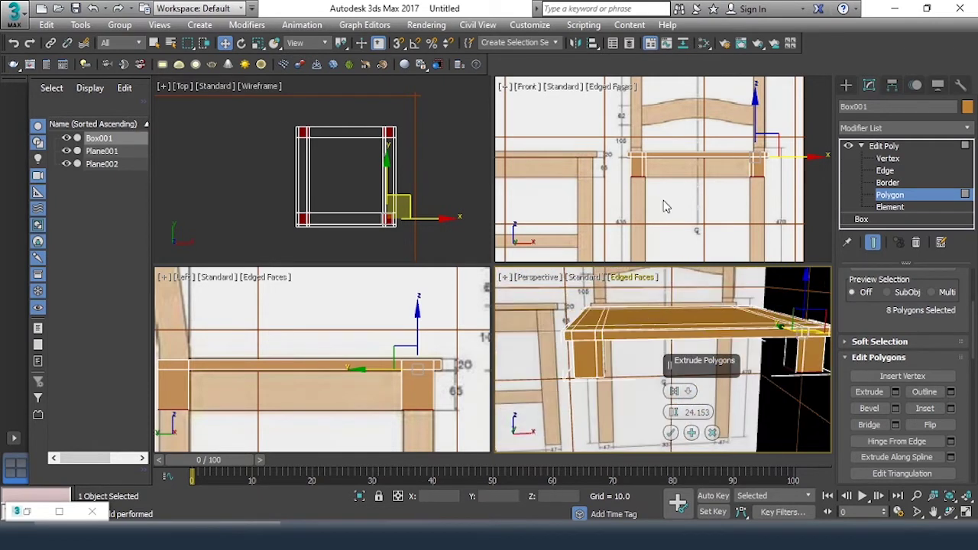
Step: Extrude the leg ends again and pull them down to the blueprint's floor line
{"action": "left_click", "coordinate": [691, 433]}
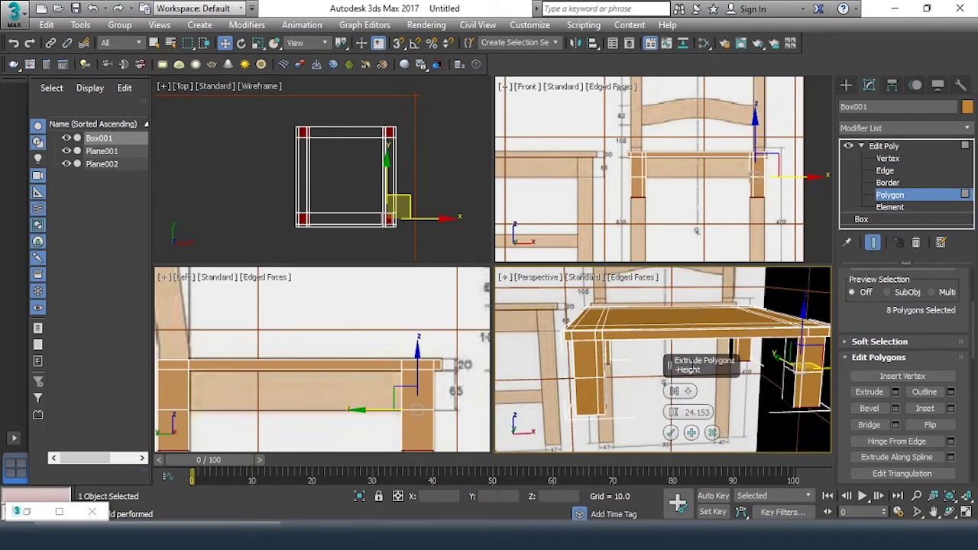
{"action": "middle_click_drag", "start_coordinate": [697, 236], "coordinate": [679, 181]}
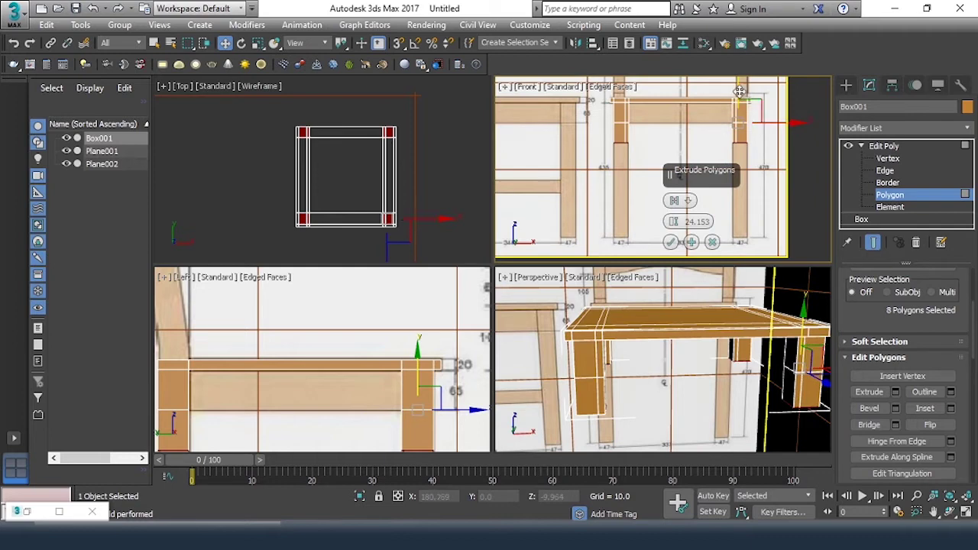
{"action": "left_click_drag", "start_coordinate": [736, 87], "coordinate": [732, 180]}
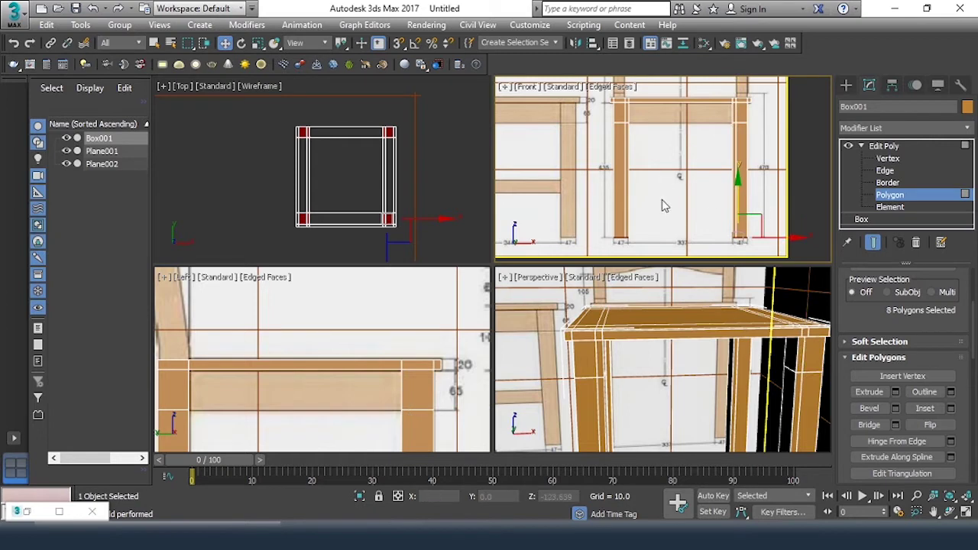
{"action": "left_click", "coordinate": [673, 147]}
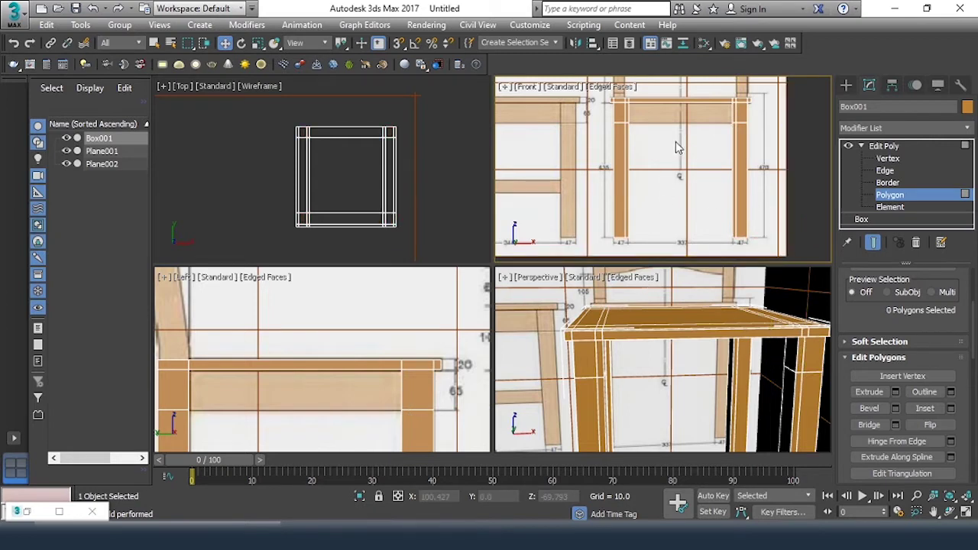
{"action": "scroll", "coordinate": [676, 148], "scroll_direction": "down", "scroll_amount": 4}
{"action": "scroll", "coordinate": [688, 344], "scroll_direction": "down", "scroll_amount": 3}
{"action": "scroll", "coordinate": [691, 340], "scroll_direction": "down", "scroll_amount": 2}
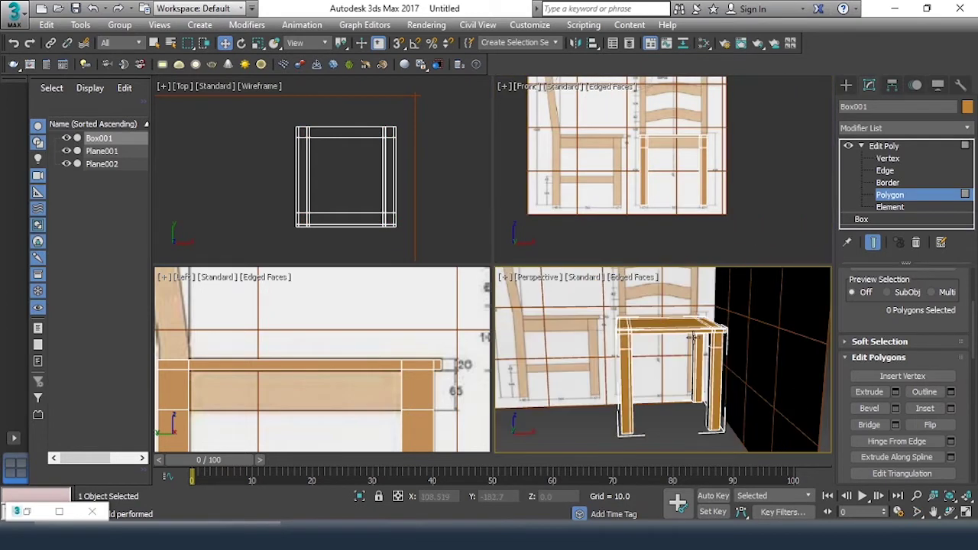
Step: Bridge the facing inner faces of two legs into the first apron
{"action": "key", "text": "alt+w"}
{"action": "mouse_move", "coordinate": [693, 343]}
{"action": "middle_mouse_down", "text": "alt"}
{"action": "mouse_move", "coordinate": [493, 246]}
{"action": "mouse_move", "coordinate": [493, 286]}
{"action": "middle_mouse_up", "text": "alt"}
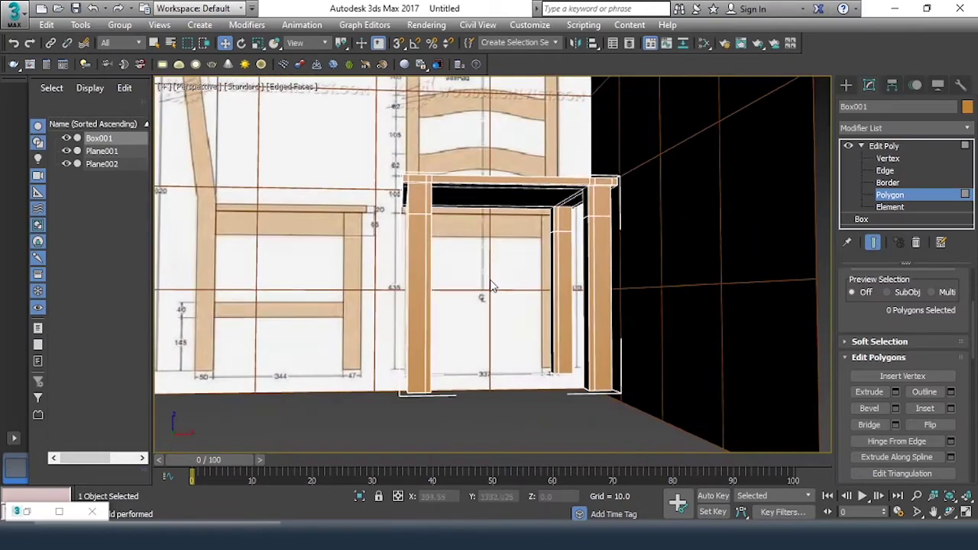
{"action": "mouse_move", "coordinate": [493, 286]}
{"action": "middle_mouse_down", "text": "alt"}
{"action": "mouse_move", "coordinate": [610, 287]}
{"action": "mouse_move", "coordinate": [554, 280]}
{"action": "mouse_move", "coordinate": [348, 187]}
{"action": "middle_mouse_up", "text": "alt"}
{"action": "left_click", "coordinate": [609, 280]}
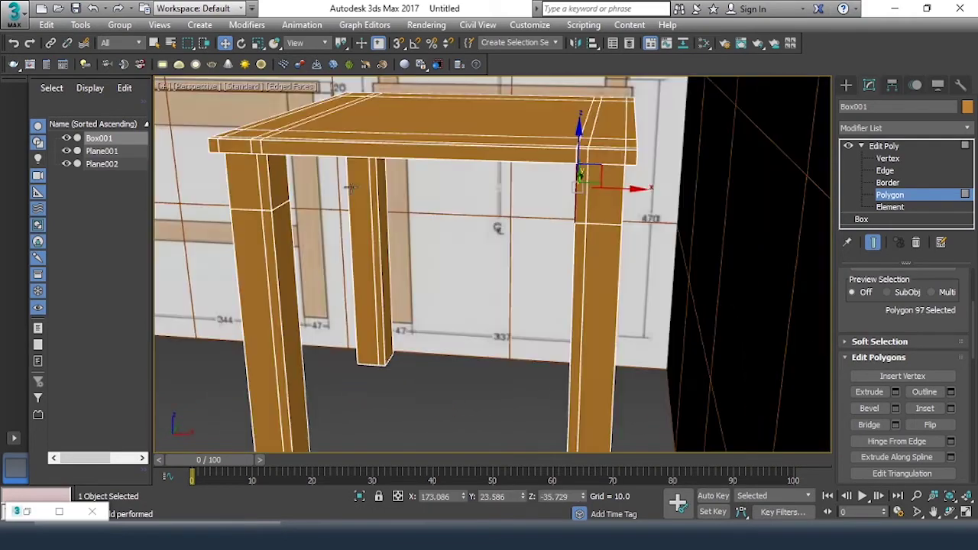
{"action": "left_click", "coordinate": [278, 187]}
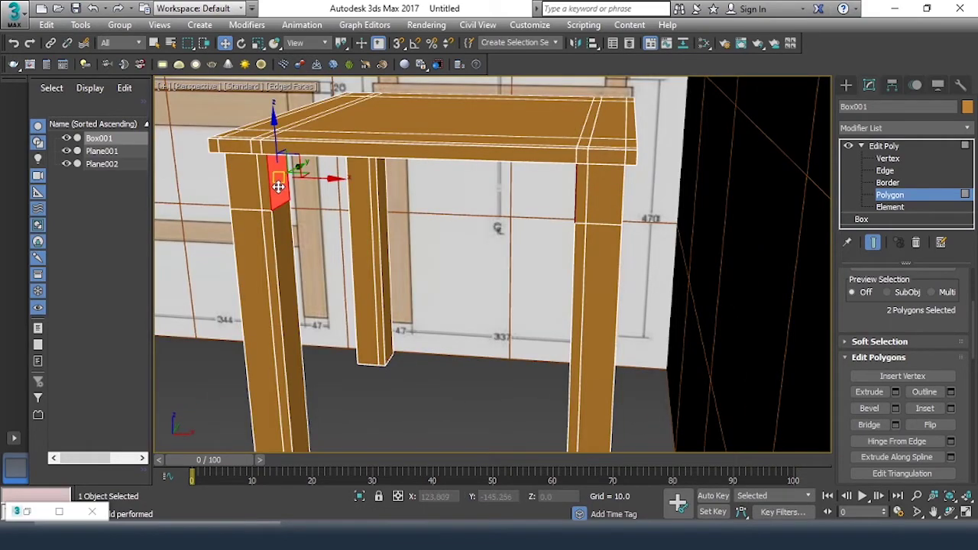
{"action": "left_click", "coordinate": [876, 429]}
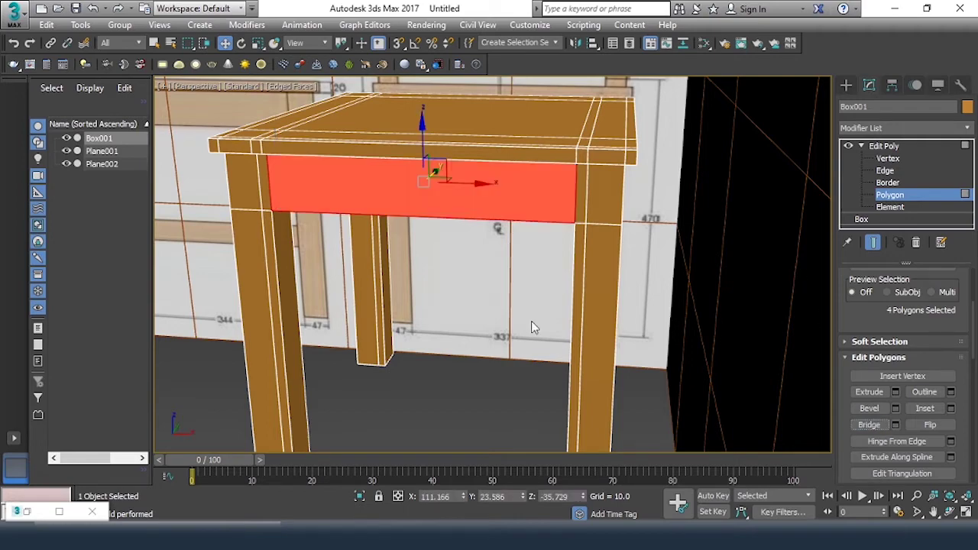
{"action": "left_click", "coordinate": [461, 370]}
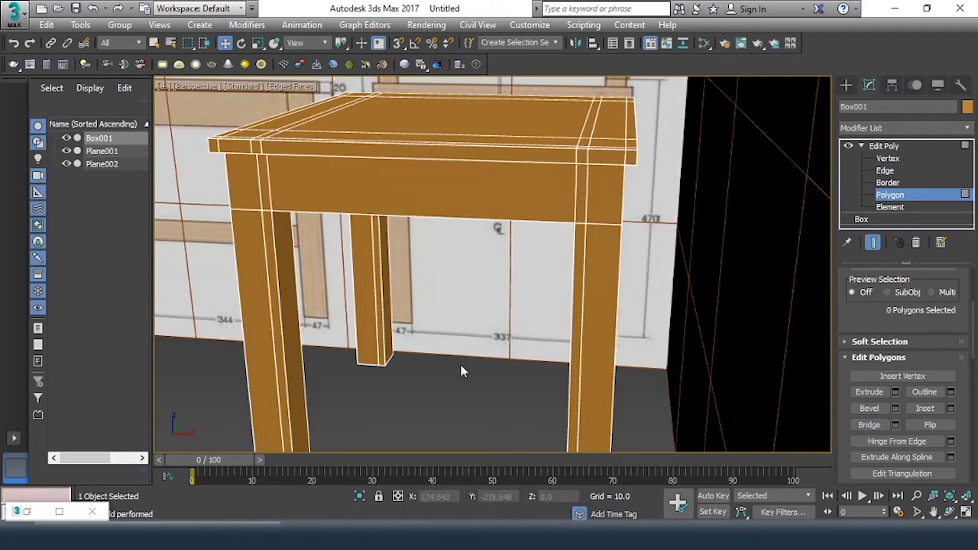
Step: Bridge the leg-top faces on another side into a side apron
{"action": "mouse_move", "coordinate": [399, 341]}
{"action": "middle_mouse_down", "text": "alt"}
{"action": "mouse_move", "coordinate": [484, 328]}
{"action": "mouse_move", "coordinate": [442, 320]}
{"action": "middle_mouse_up", "text": "alt"}
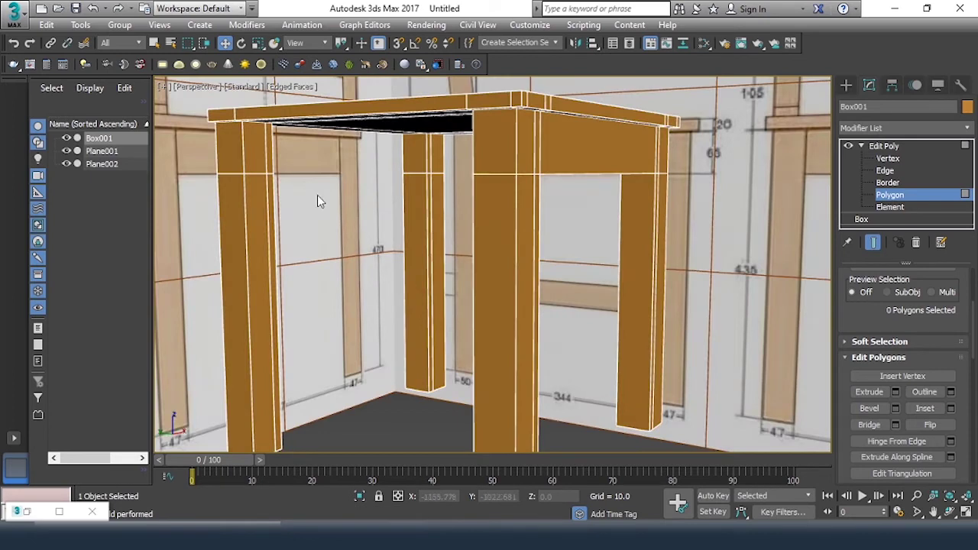
{"action": "left_click", "coordinate": [259, 149]}
{"action": "key", "text": "z"}
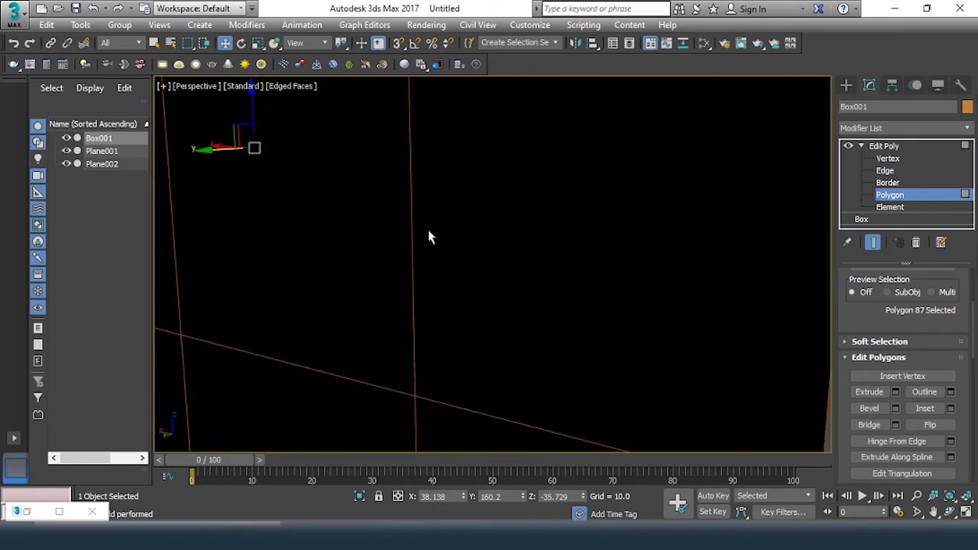
{"action": "scroll", "coordinate": [429, 237], "scroll_direction": "down", "scroll_amount": 5}
{"action": "left_click", "coordinate": [501, 145], "text": "ctrl"}
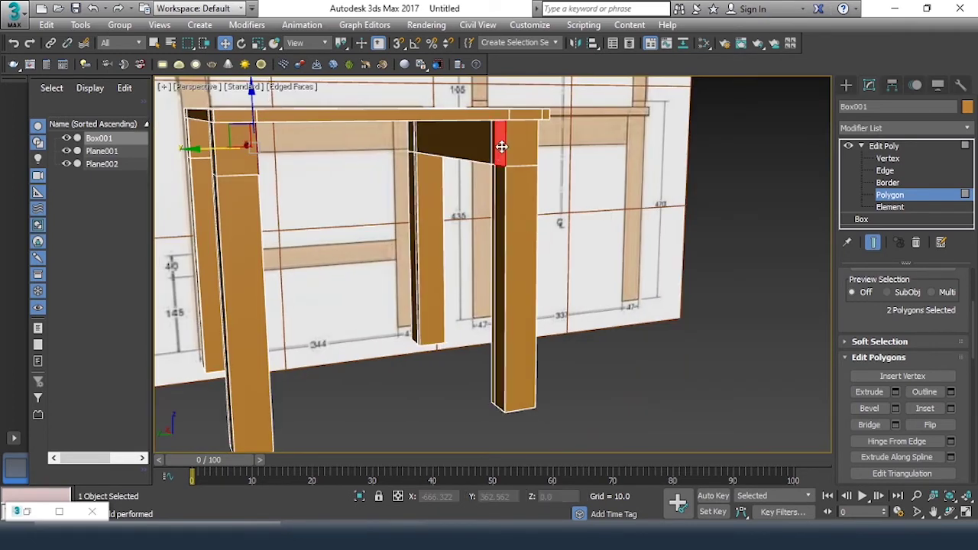
{"action": "scroll", "coordinate": [487, 159], "scroll_direction": "up", "scroll_amount": 4}
{"action": "scroll", "coordinate": [489, 159], "scroll_direction": "up", "scroll_amount": 2}
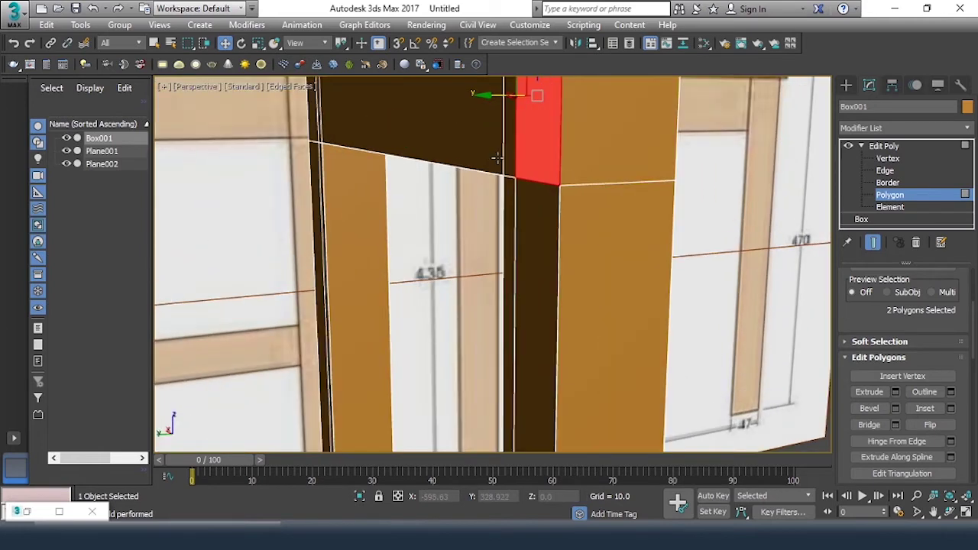
{"action": "left_click", "coordinate": [506, 153]}
{"action": "left_click", "coordinate": [526, 151], "text": "ctrl"}
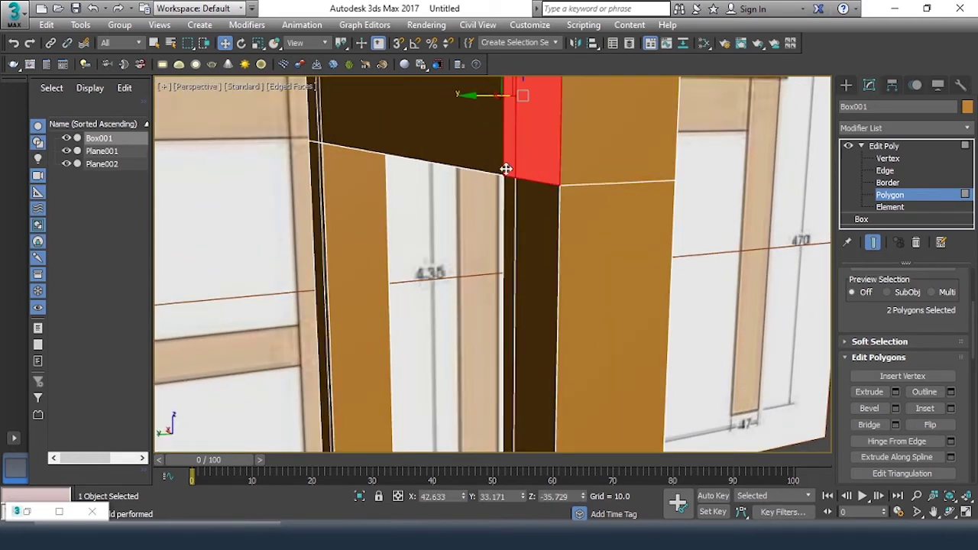
{"action": "mouse_move", "coordinate": [458, 179]}
{"action": "middle_mouse_down", "text": "alt"}
{"action": "mouse_move", "coordinate": [348, 176]}
{"action": "mouse_move", "coordinate": [491, 186]}
{"action": "mouse_move", "coordinate": [390, 172]}
{"action": "middle_mouse_up", "text": "alt"}
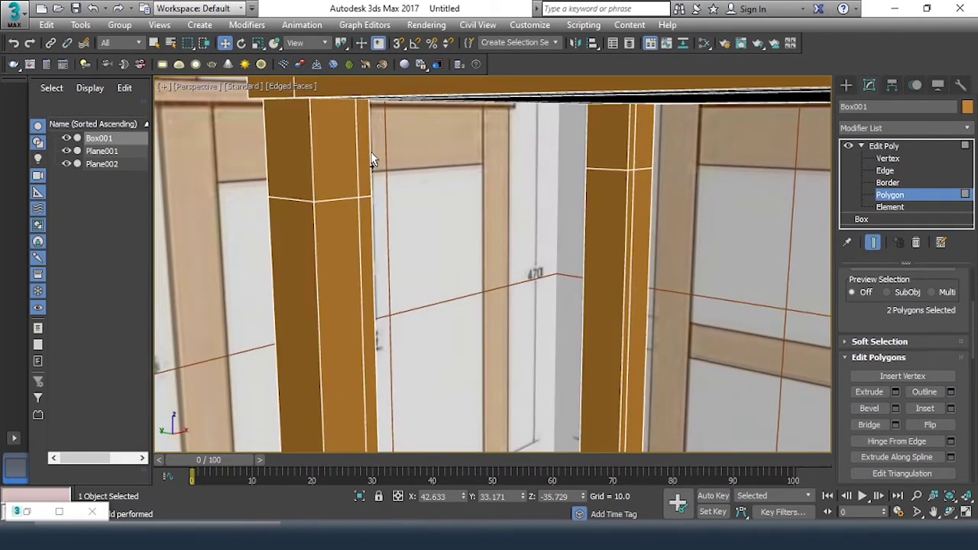
{"action": "left_click", "coordinate": [367, 157], "text": "ctrl"}
{"action": "left_click", "coordinate": [343, 157], "text": "ctrl"}
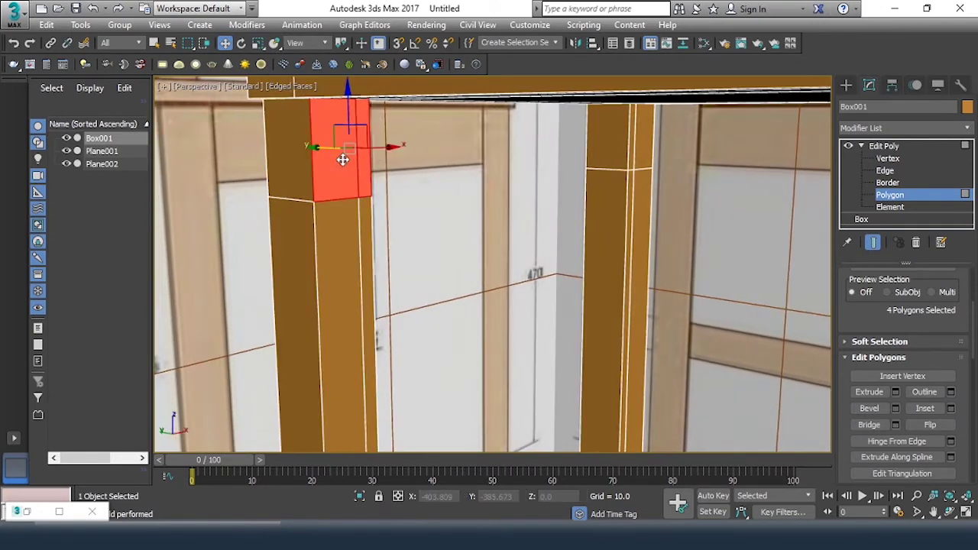
{"action": "left_click", "coordinate": [869, 425]}
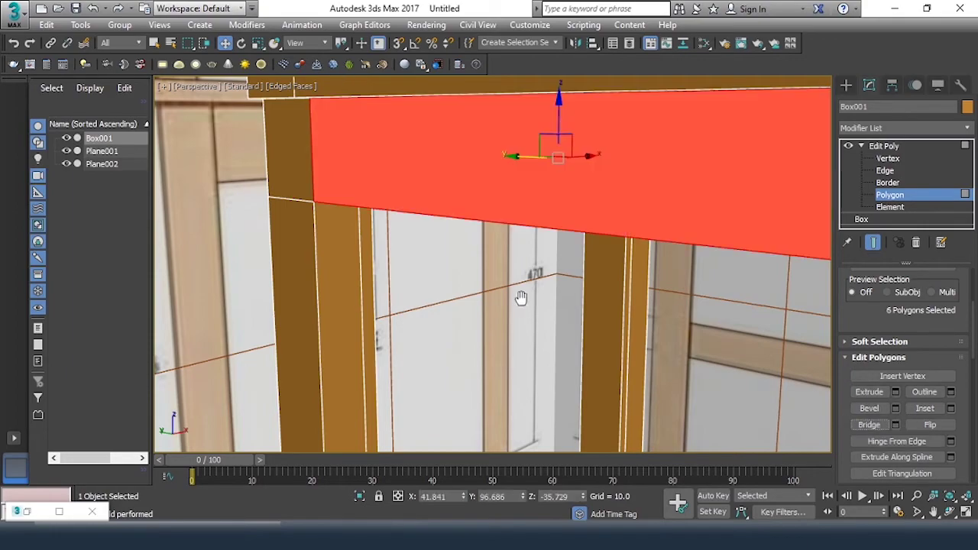
Step: Bridge the next pair of leg faces into a third apron
{"action": "scroll", "coordinate": [524, 276], "scroll_direction": "down", "scroll_amount": 10}
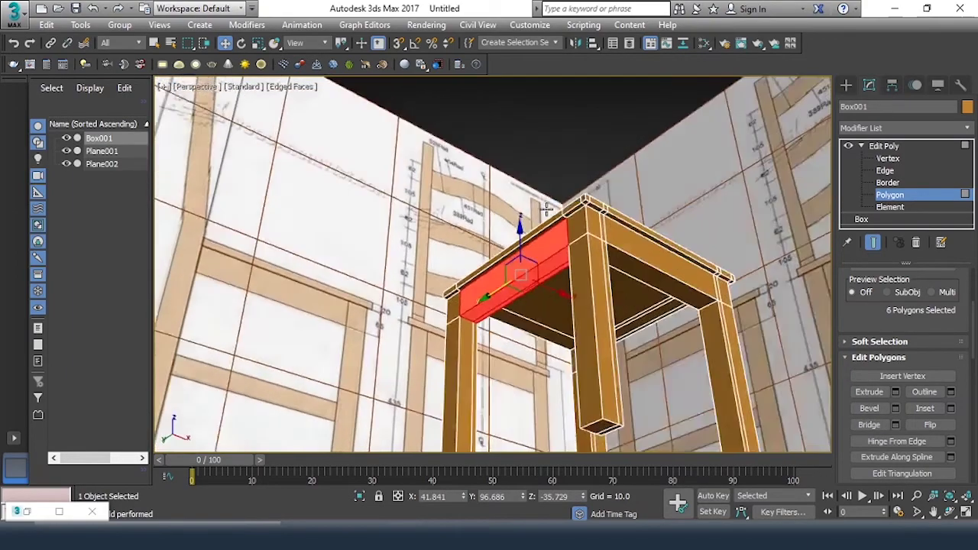
{"action": "middle_click_drag", "start_coordinate": [637, 284], "coordinate": [613, 273], "text": "alt"}
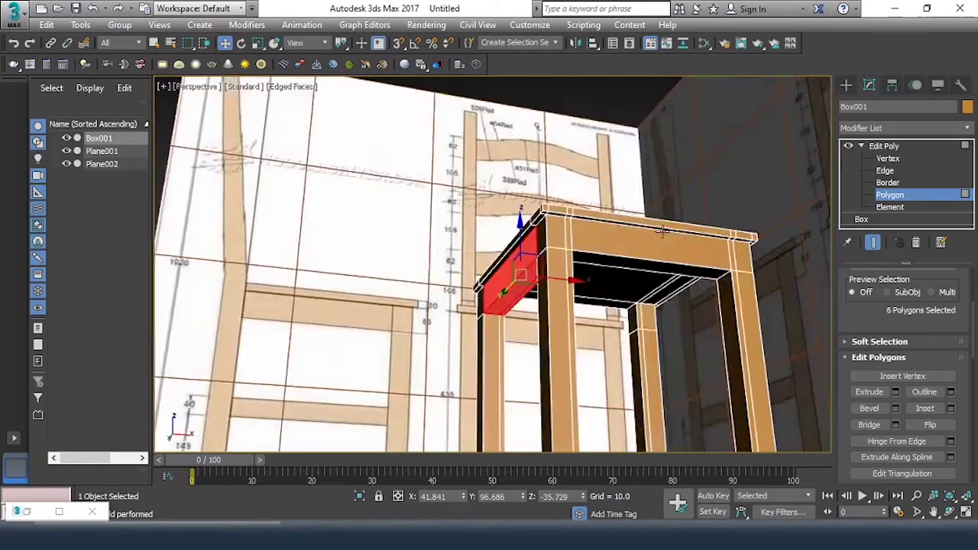
{"action": "scroll", "coordinate": [613, 274], "scroll_direction": "up", "scroll_amount": 5}
{"action": "left_click", "coordinate": [438, 277], "text": "ctrl"}
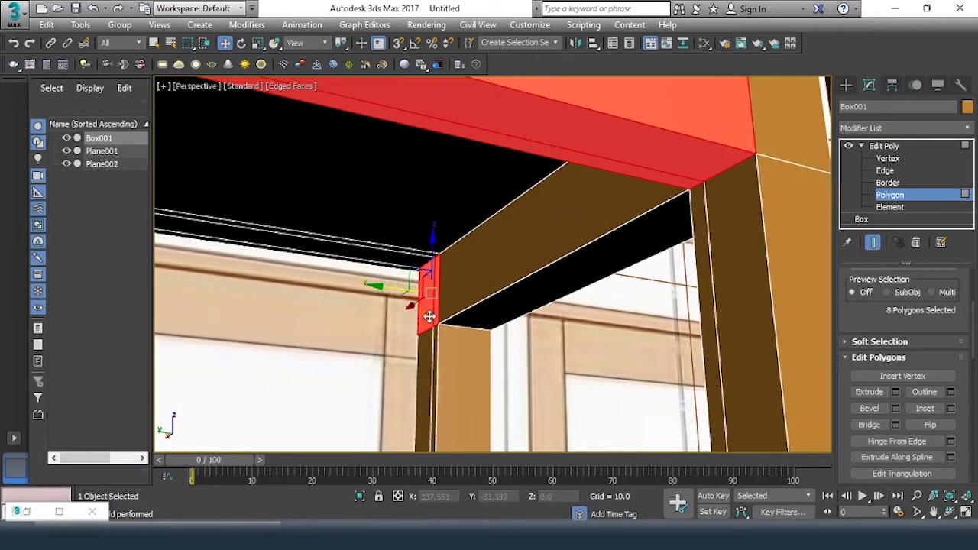
{"action": "middle_click_drag", "start_coordinate": [438, 276], "coordinate": [489, 290], "text": "alt"}
{"action": "left_click", "coordinate": [869, 425]}
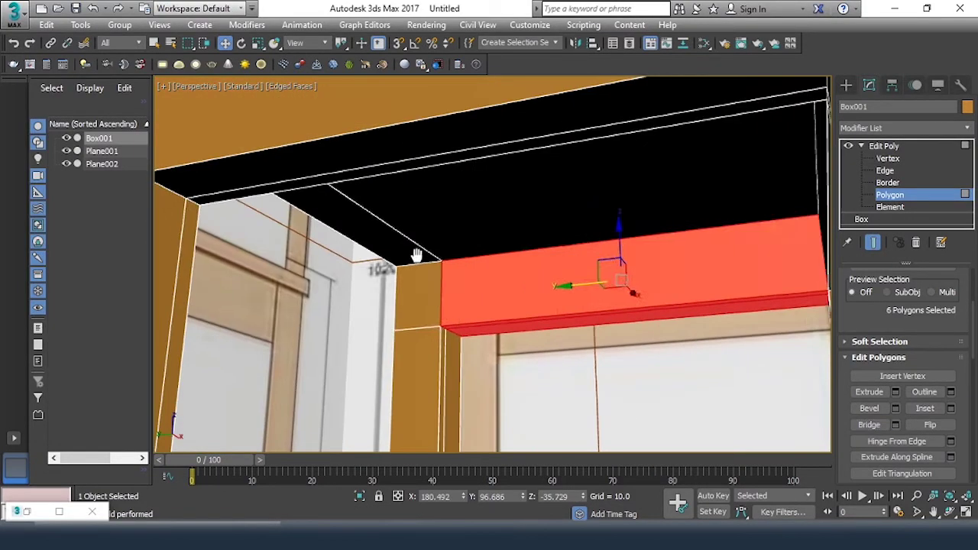
Step: Bridge the last pair of inner leg faces into the fourth apron
{"action": "left_click", "coordinate": [427, 279]}
{"action": "scroll", "coordinate": [426, 281], "scroll_direction": "up", "scroll_amount": 5}
{"action": "middle_click_drag", "start_coordinate": [426, 282], "coordinate": [462, 225], "text": "alt"}
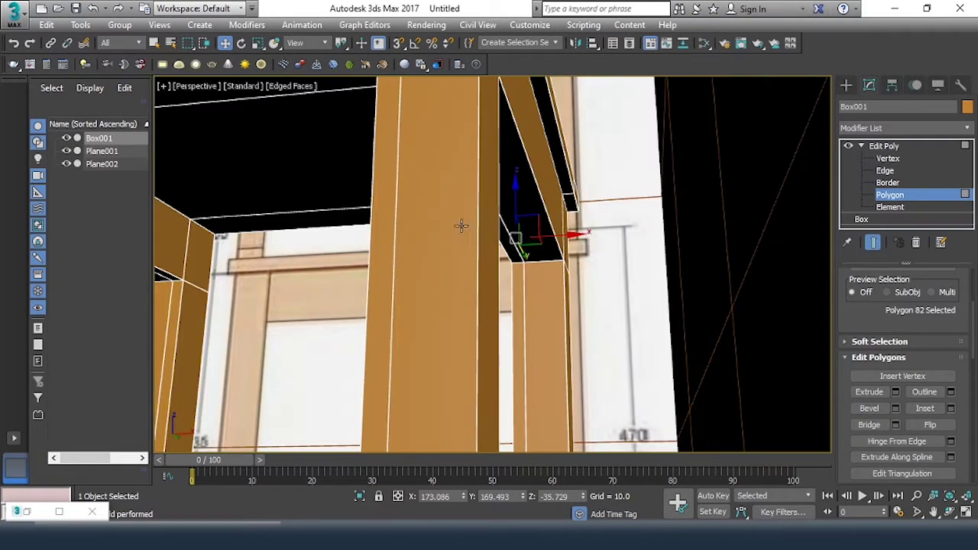
{"action": "left_click", "coordinate": [196, 277], "text": "ctrl"}
{"action": "left_click", "coordinate": [869, 425]}
{"action": "scroll", "coordinate": [469, 273], "scroll_direction": "down", "scroll_amount": 5}
{"action": "scroll", "coordinate": [448, 262], "scroll_direction": "down", "scroll_amount": 5}
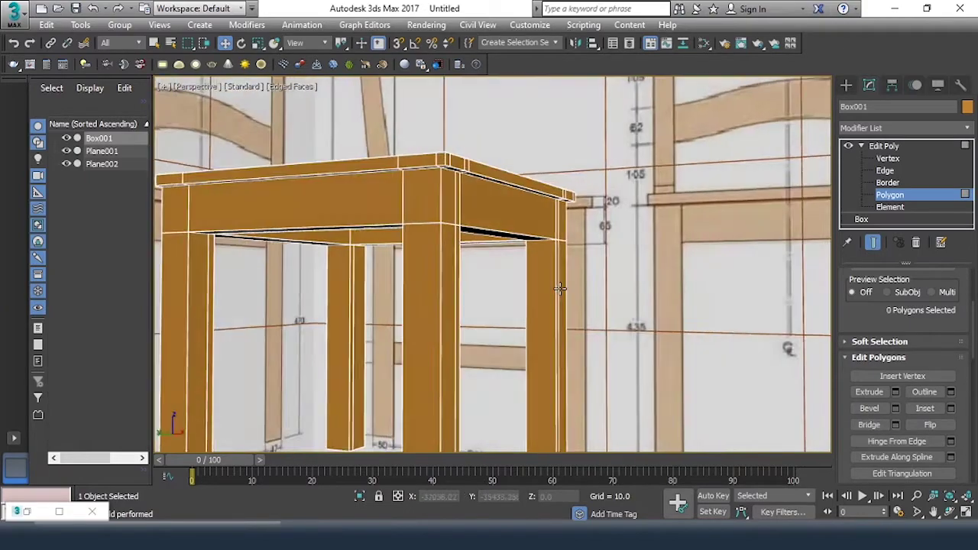
{"action": "mouse_move", "coordinate": [559, 288]}
{"action": "middle_mouse_down", "text": "alt"}
{"action": "mouse_move", "coordinate": [490, 228]}
{"action": "mouse_move", "coordinate": [479, 264]}
{"action": "mouse_move", "coordinate": [528, 265]}
{"action": "mouse_move", "coordinate": [525, 253]}
{"action": "mouse_move", "coordinate": [537, 294]}
{"action": "mouse_move", "coordinate": [484, 227]}
{"action": "mouse_move", "coordinate": [541, 234]}
{"action": "mouse_move", "coordinate": [488, 269]}
{"action": "middle_mouse_up", "text": "alt"}
Step: Select the two rear corner polygons on top of the seat
{"action": "scroll", "coordinate": [463, 241], "scroll_direction": "up", "scroll_amount": 3}
{"action": "mouse_move", "coordinate": [505, 214]}
{"action": "middle_mouse_down", "text": "alt"}
{"action": "mouse_move", "coordinate": [548, 294]}
{"action": "mouse_move", "coordinate": [535, 306]}
{"action": "mouse_move", "coordinate": [581, 323]}
{"action": "middle_mouse_up", "text": "alt"}
{"action": "key", "text": "alt+w"}
{"action": "scroll", "coordinate": [602, 376], "scroll_direction": "up", "scroll_amount": 3}
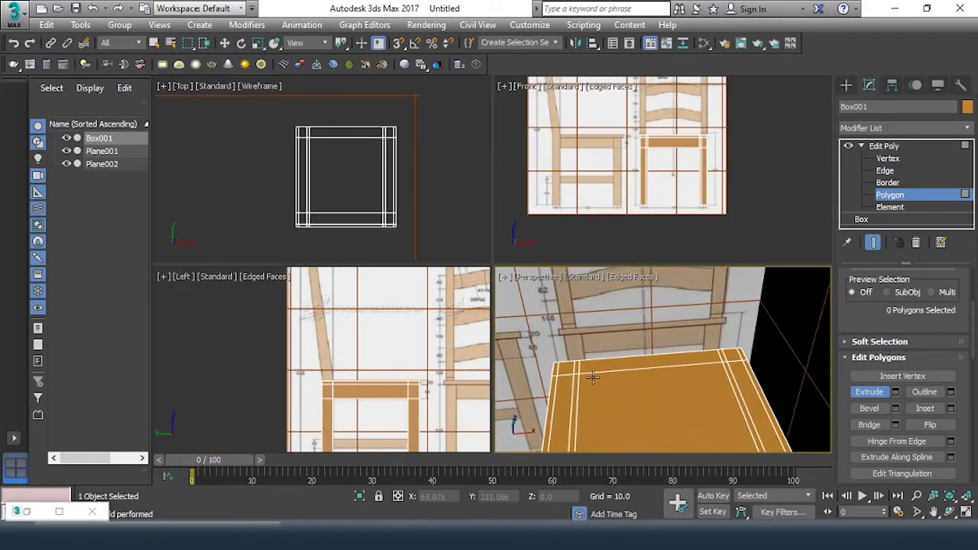
{"action": "left_click", "coordinate": [565, 369]}
{"action": "left_click", "coordinate": [731, 356], "text": "ctrl"}
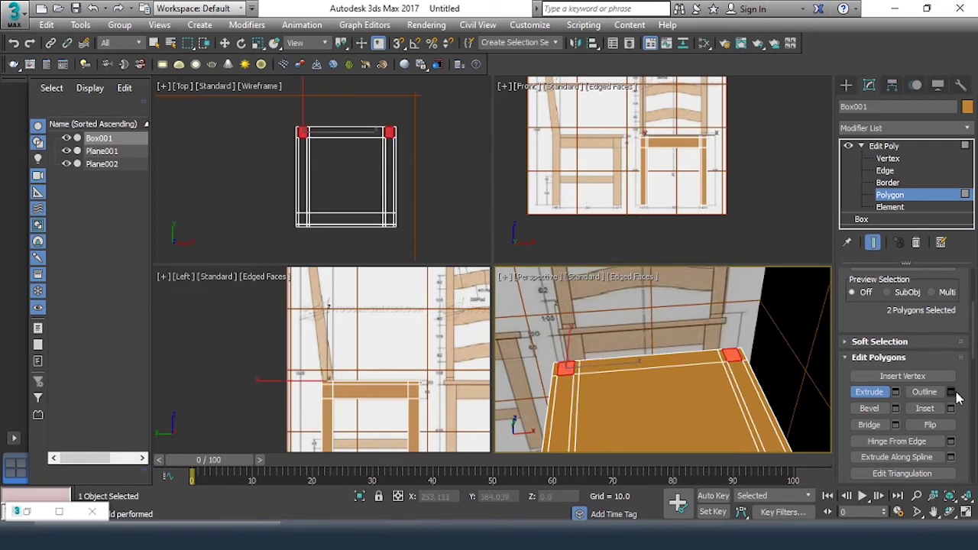
Step: Extrude the rear corners upward to height 210.721 to form the back posts
{"action": "left_click", "coordinate": [895, 392]}
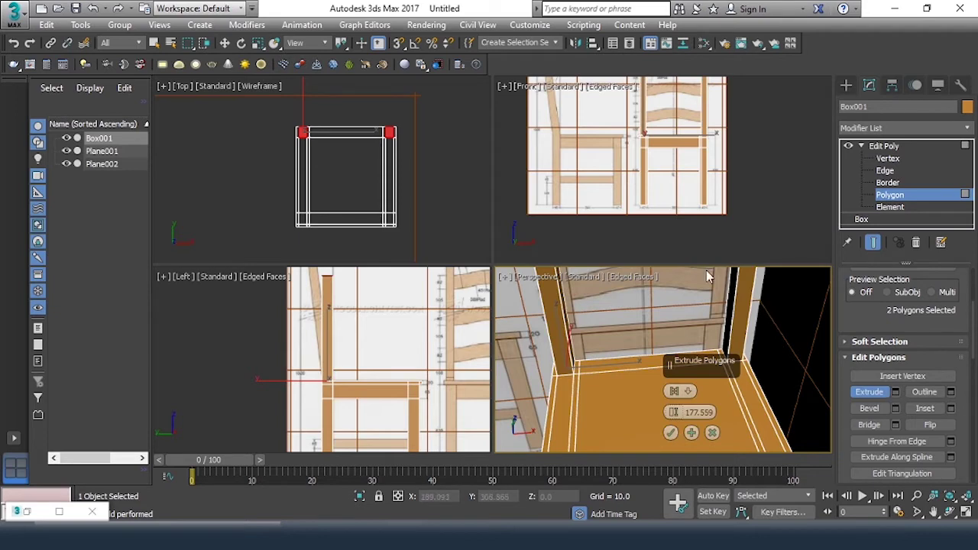
{"action": "middle_click_drag", "start_coordinate": [386, 367], "coordinate": [395, 410]}
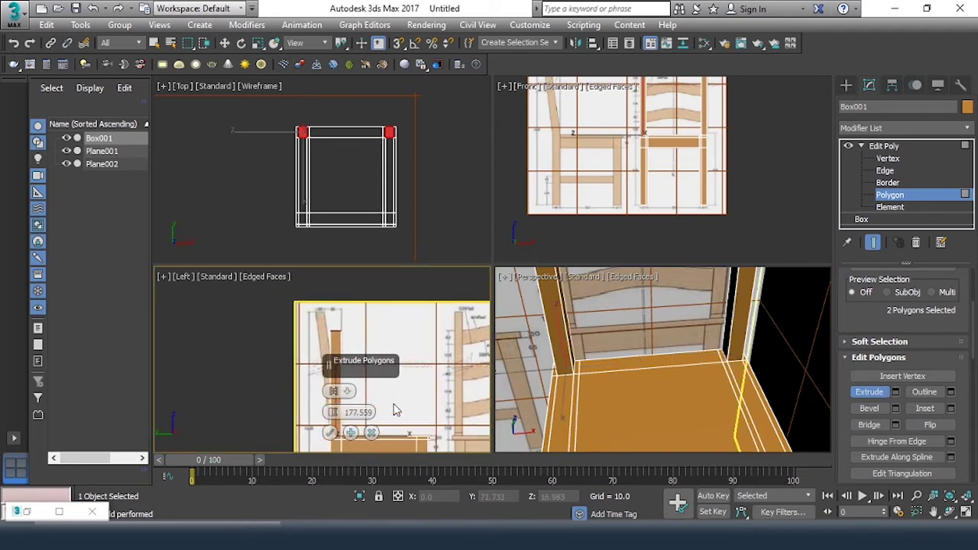
{"action": "left_click_drag", "start_coordinate": [369, 369], "coordinate": [227, 319]}
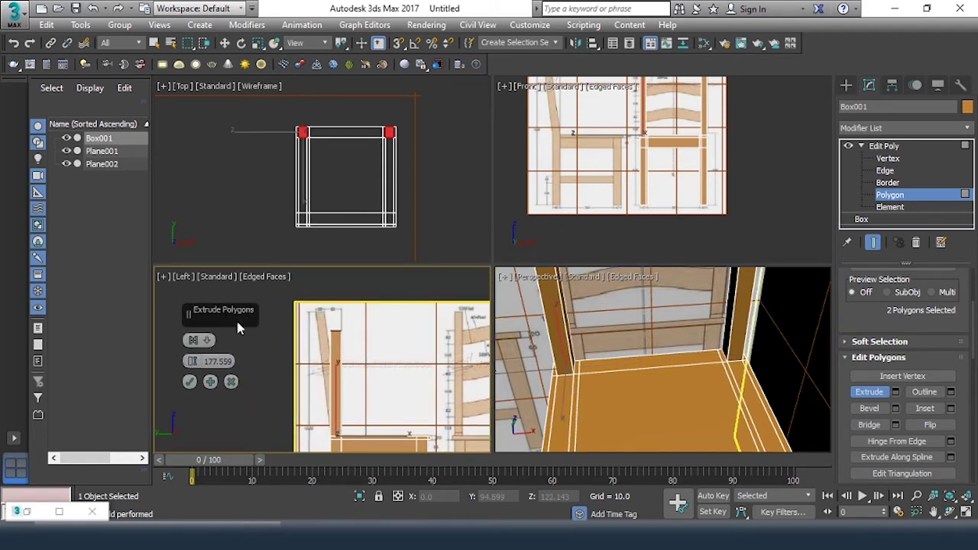
{"action": "left_click_drag", "start_coordinate": [191, 361], "coordinate": [187, 340]}
{"action": "key", "text": "alt+w"}
{"action": "scroll", "coordinate": [479, 226], "scroll_direction": "up", "scroll_amount": 2}
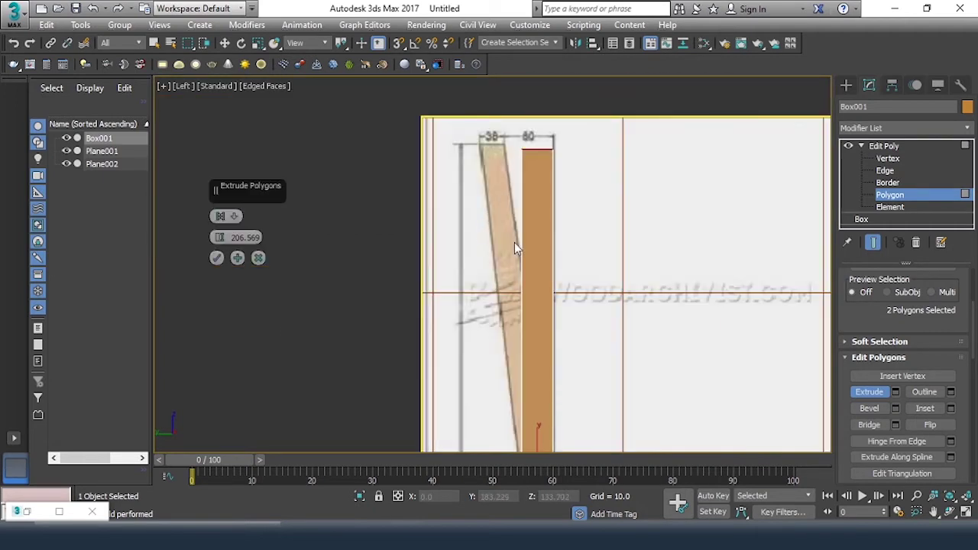
{"action": "scroll", "coordinate": [514, 242], "scroll_direction": "up", "scroll_amount": 2}
{"action": "key", "text": "F2"}
{"action": "scroll", "coordinate": [557, 203], "scroll_direction": "down", "scroll_amount": 2}
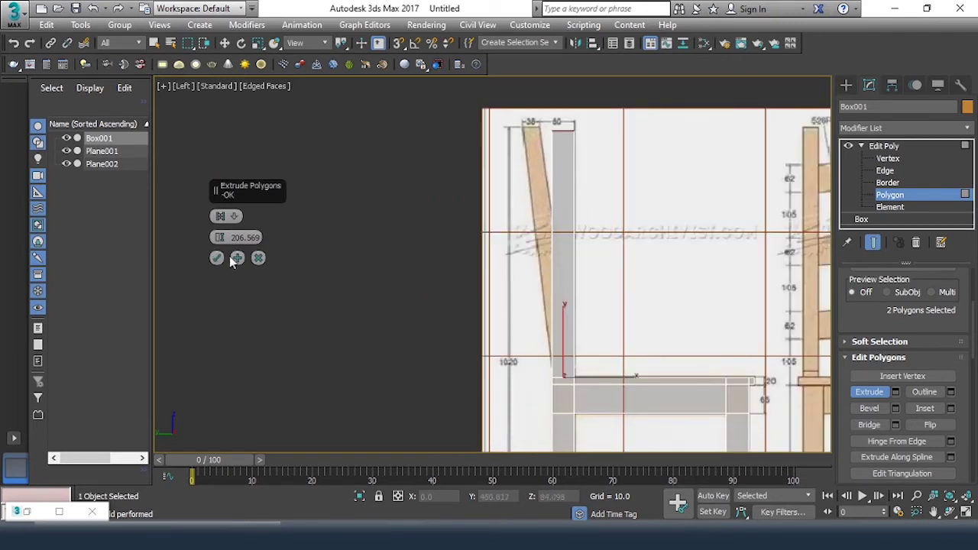
{"action": "left_click_drag", "start_coordinate": [220, 240], "coordinate": [220, 228]}
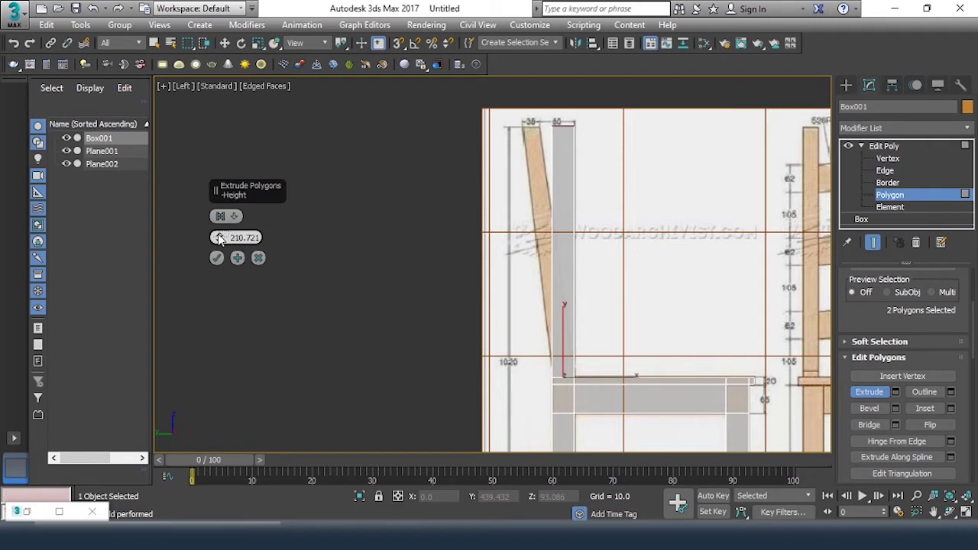
{"action": "left_click", "coordinate": [218, 258]}
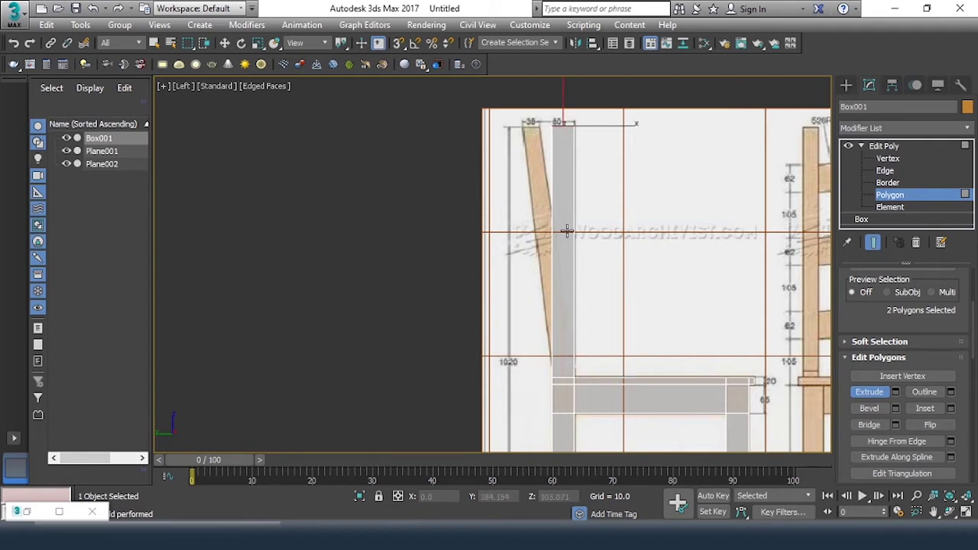
{"action": "right_click", "coordinate": [625, 178]}
Step: Move the back-post tops along X so the posts lean back like the side blueprint
{"action": "left_click", "coordinate": [648, 207]}
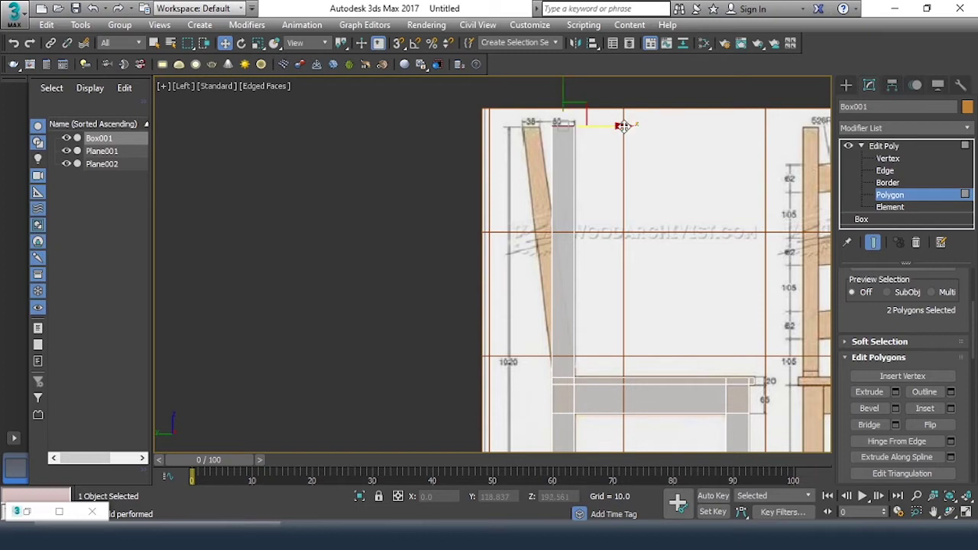
{"action": "left_click_drag", "start_coordinate": [620, 130], "coordinate": [592, 131]}
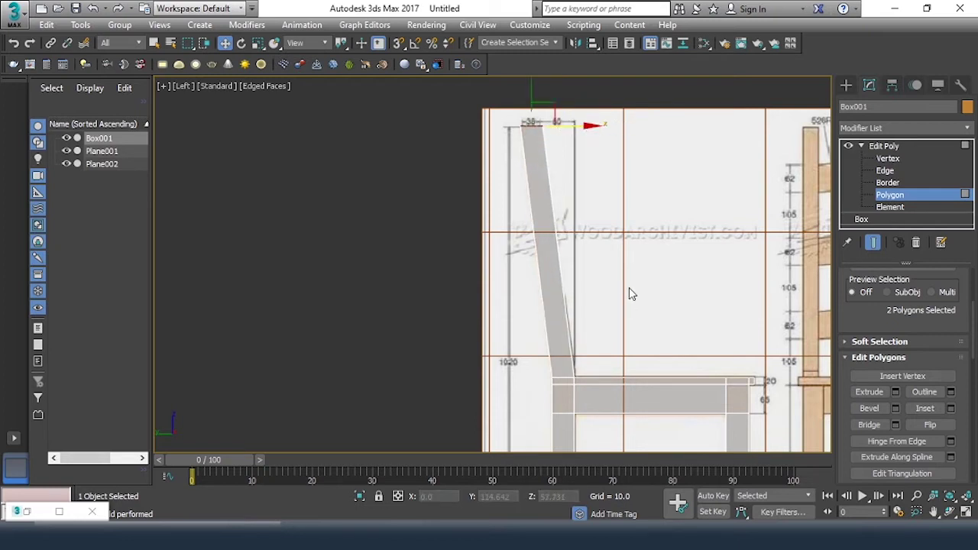
{"action": "key", "text": "alt+w"}
Step: Orbit the full-screen Perspective view around the chair frame to inspect posts and legs
{"action": "right_click", "coordinate": [630, 382]}
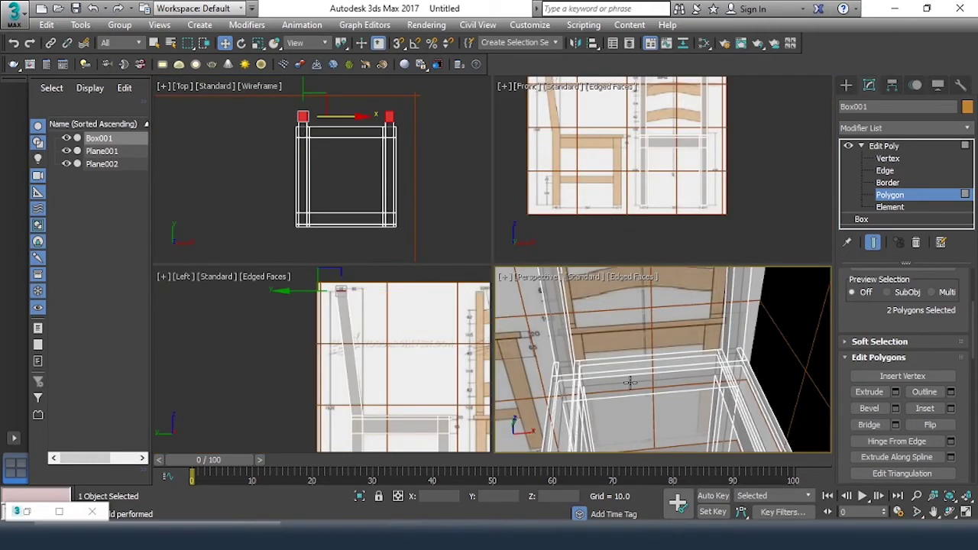
{"action": "key", "text": "alt+w"}
{"action": "scroll", "coordinate": [583, 365], "scroll_direction": "up", "scroll_amount": 3}
{"action": "scroll", "coordinate": [609, 322], "scroll_direction": "up", "scroll_amount": 3}
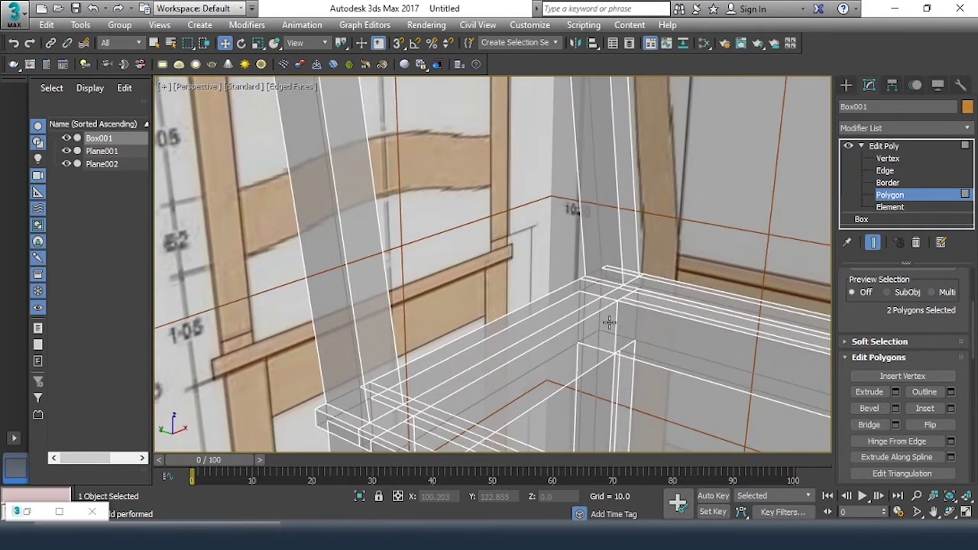
{"action": "scroll", "coordinate": [609, 323], "scroll_direction": "down", "scroll_amount": 3}
{"action": "scroll", "coordinate": [607, 321], "scroll_direction": "down", "scroll_amount": 4}
{"action": "scroll", "coordinate": [604, 291], "scroll_direction": "down", "scroll_amount": 2}
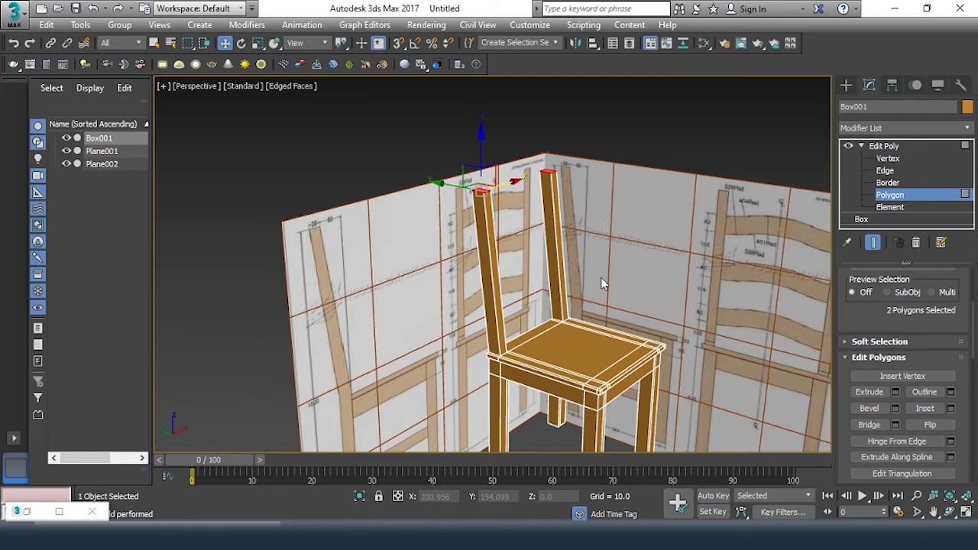
{"action": "left_click", "coordinate": [679, 166]}
{"action": "mouse_move", "coordinate": [633, 253]}
{"action": "middle_mouse_down", "text": "alt"}
{"action": "mouse_move", "coordinate": [546, 260]}
{"action": "mouse_move", "coordinate": [575, 288]}
{"action": "middle_mouse_up", "text": "alt"}
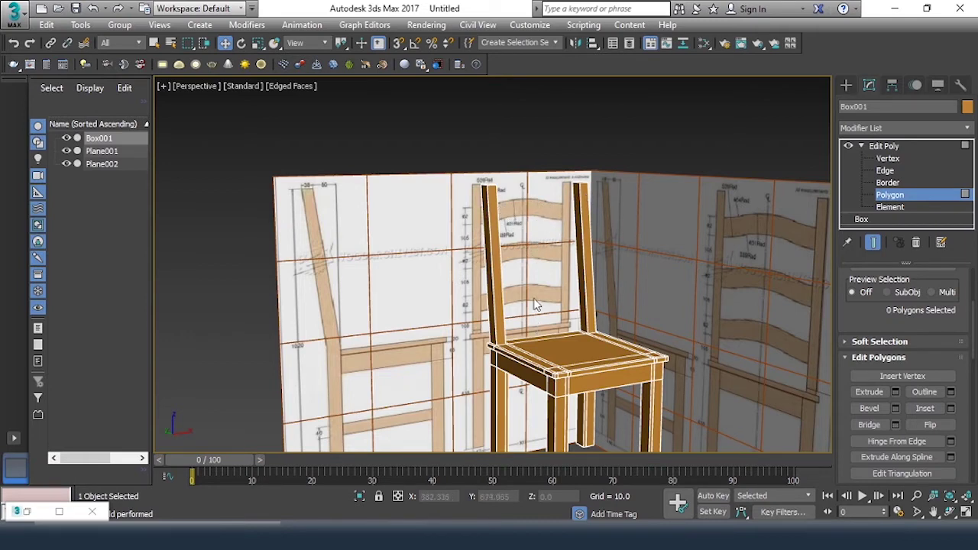
{"action": "middle_click_drag", "start_coordinate": [619, 272], "coordinate": [586, 276], "text": "alt"}
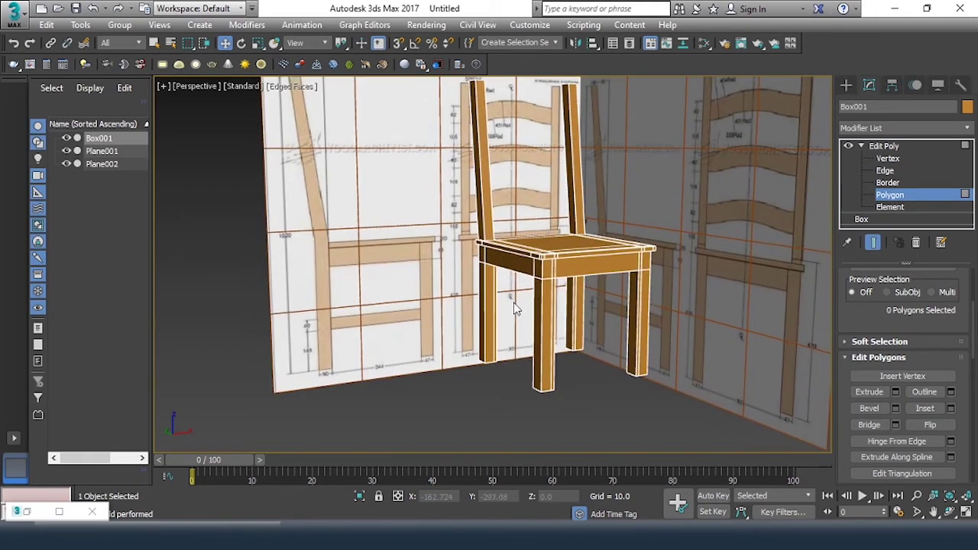
{"action": "scroll", "coordinate": [516, 309], "scroll_direction": "up", "scroll_amount": 2}
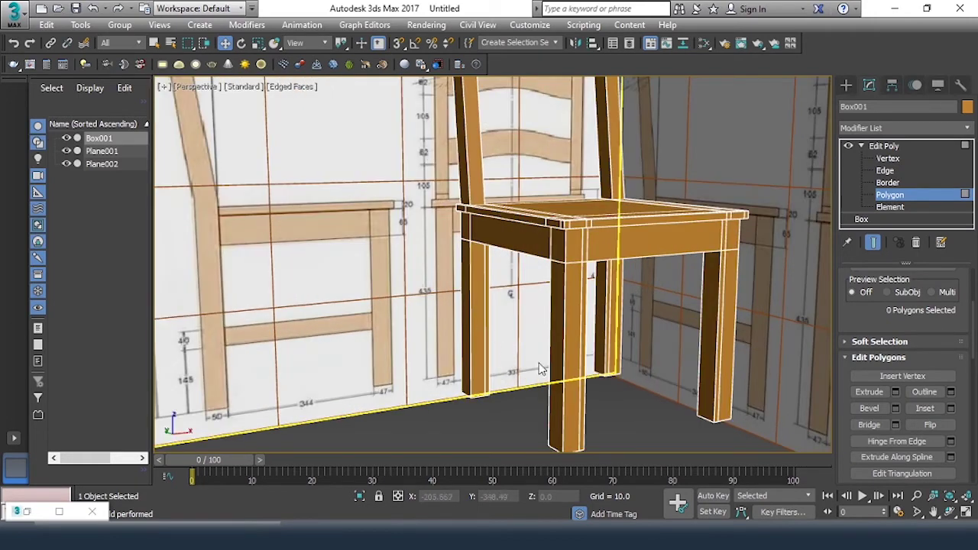
{"action": "scroll", "coordinate": [435, 342], "scroll_direction": "up", "scroll_amount": 3}
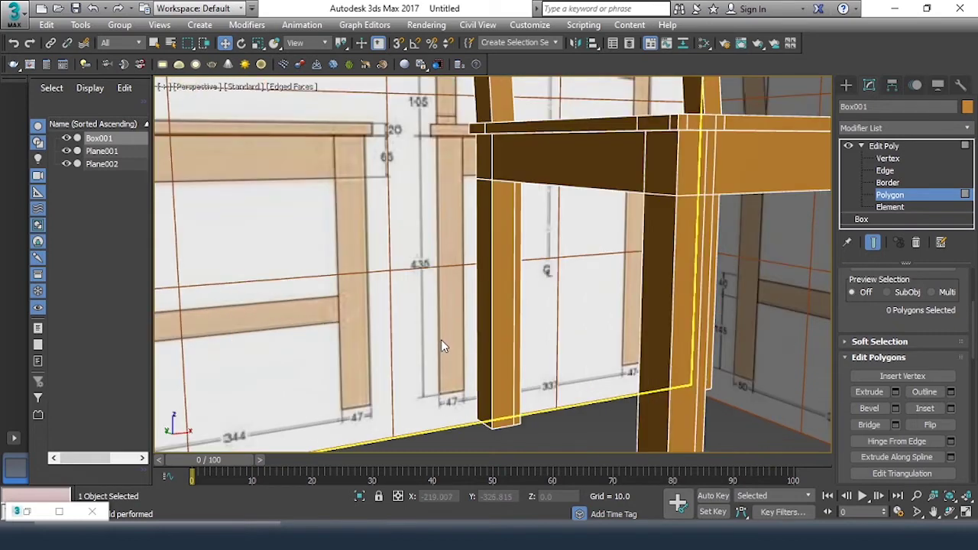
Step: At Edge level in the Left view, box-select the vertical edges of the legs
{"action": "middle_click_drag", "start_coordinate": [482, 326], "coordinate": [469, 320]}
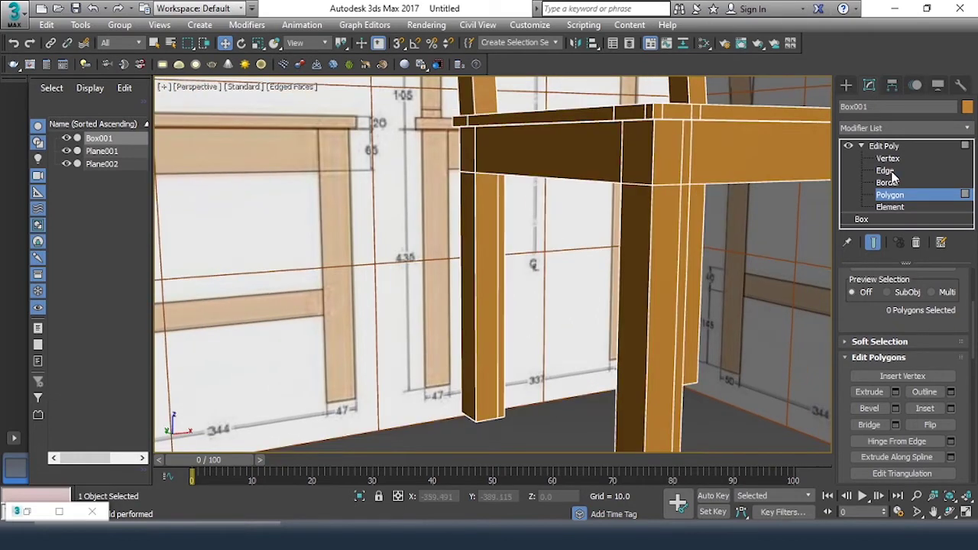
{"action": "key", "text": "2"}
{"action": "key", "text": "f"}
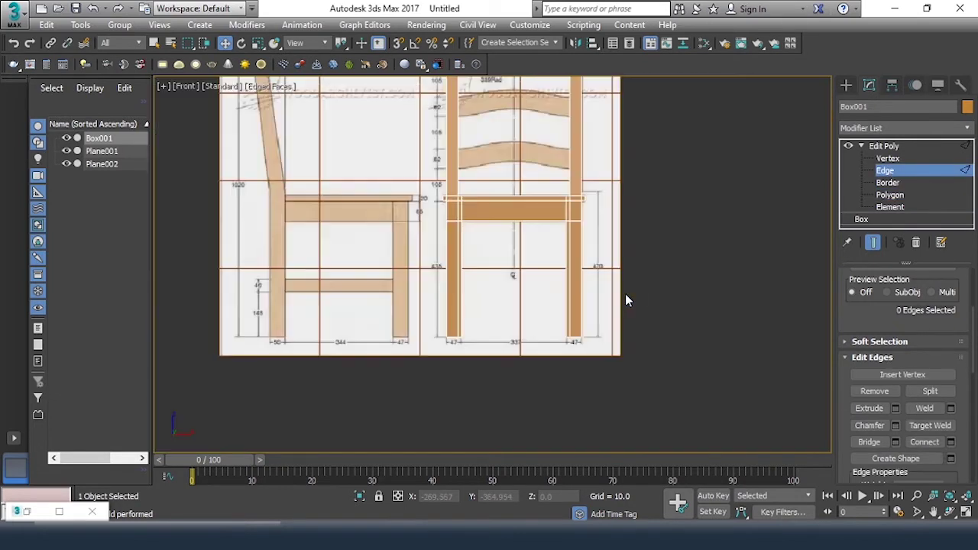
{"action": "scroll", "coordinate": [584, 281], "scroll_direction": "up", "scroll_amount": 3}
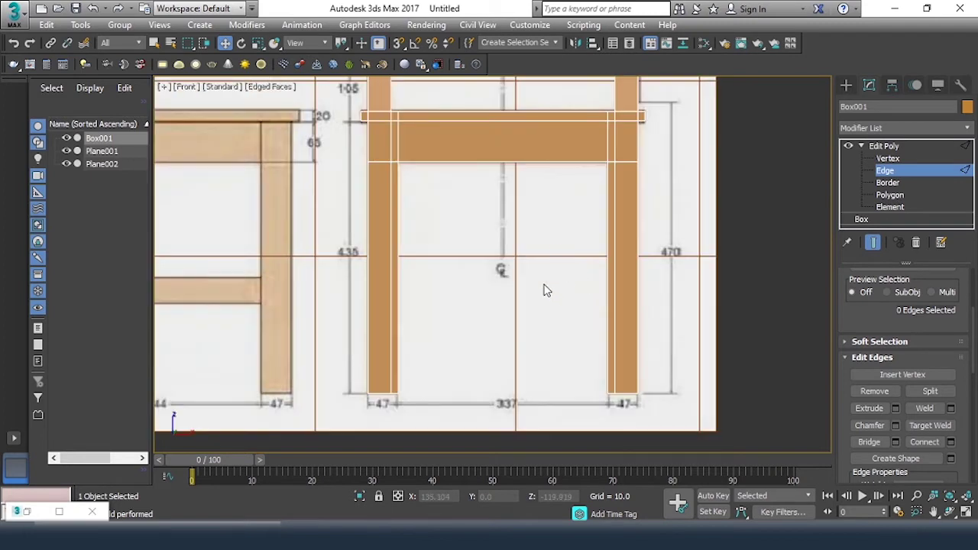
{"action": "key", "text": "l"}
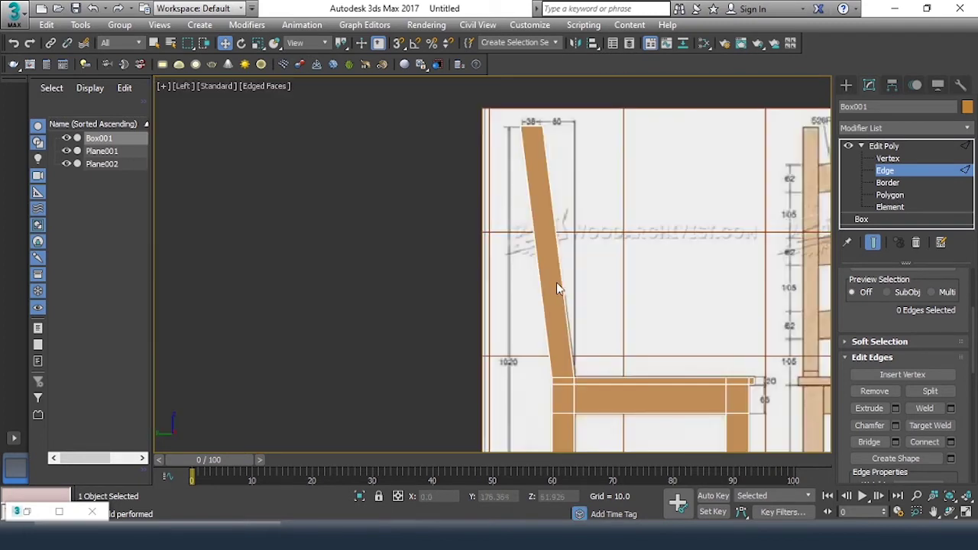
{"action": "mouse_move", "coordinate": [557, 284]}
{"action": "middle_mouse_down"}
{"action": "mouse_move", "coordinate": [557, 185]}
{"action": "mouse_move", "coordinate": [576, 242]}
{"action": "mouse_move", "coordinate": [511, 242]}
{"action": "mouse_move", "coordinate": [532, 214]}
{"action": "middle_mouse_up"}
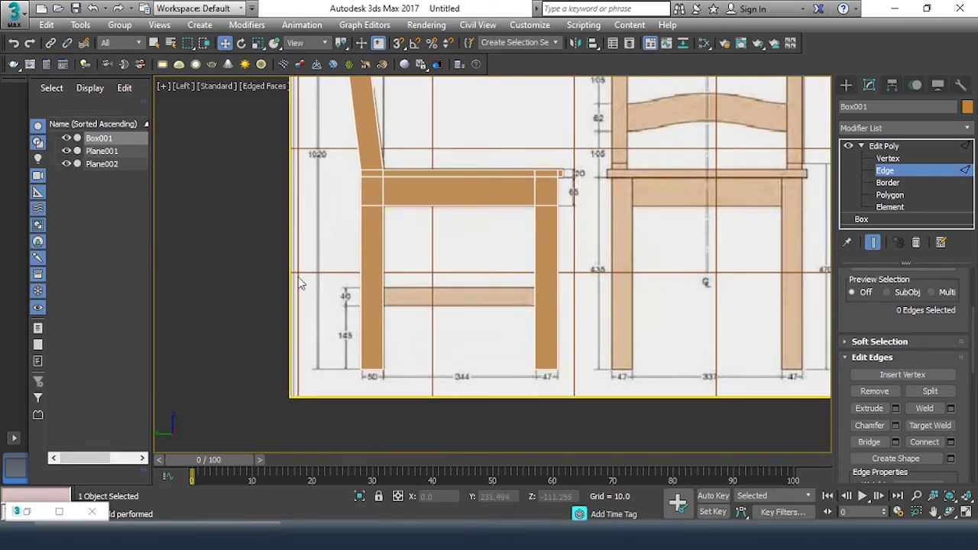
{"action": "left_click_drag", "start_coordinate": [549, 310], "coordinate": [579, 318]}
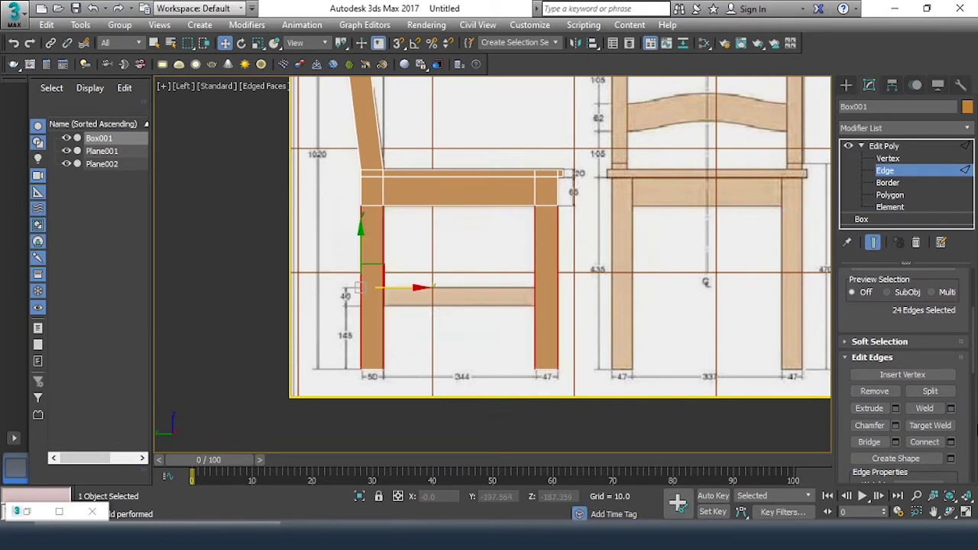
Step: Connect the leg edges with 2 segments, pinch -47 and slide 37, at stretcher height
{"action": "left_click", "coordinate": [951, 442]}
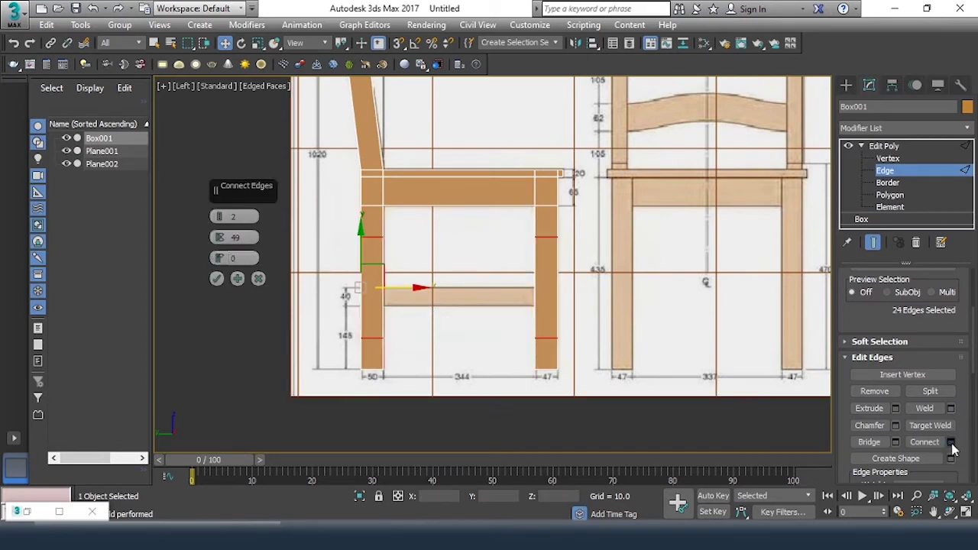
{"action": "left_click_drag", "start_coordinate": [235, 237], "coordinate": [238, 364]}
{"action": "left_click_drag", "start_coordinate": [220, 258], "coordinate": [255, 148]}
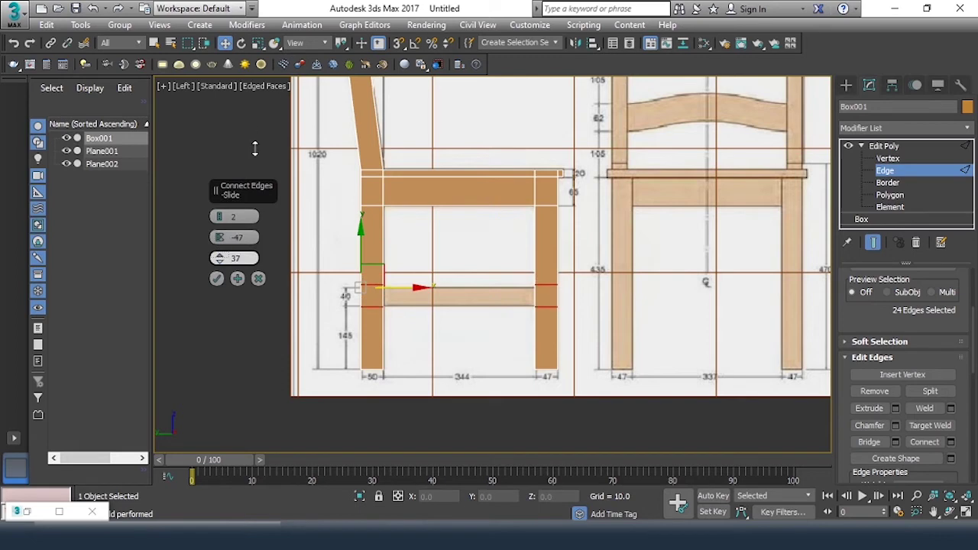
{"action": "left_click", "coordinate": [216, 279]}
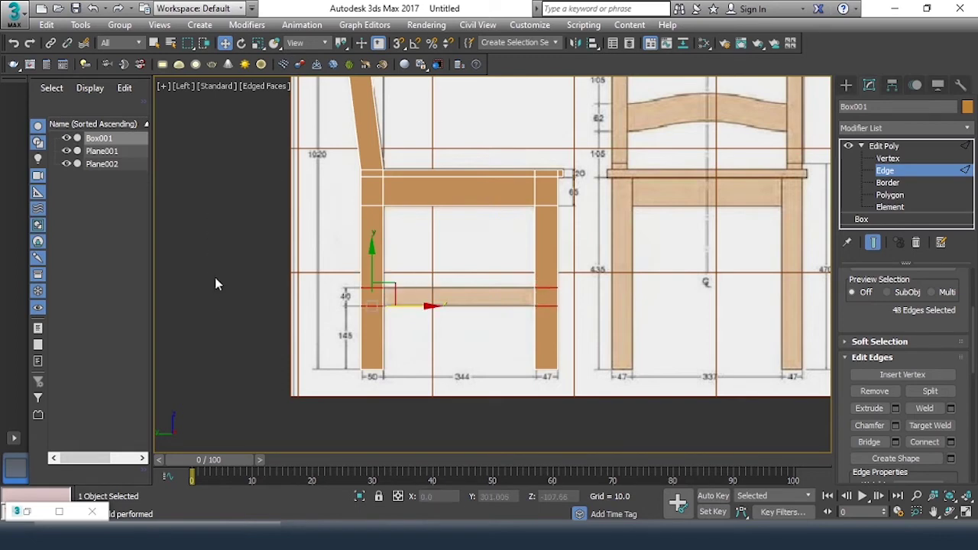
{"action": "left_click", "coordinate": [634, 328]}
{"action": "key", "text": "p"}
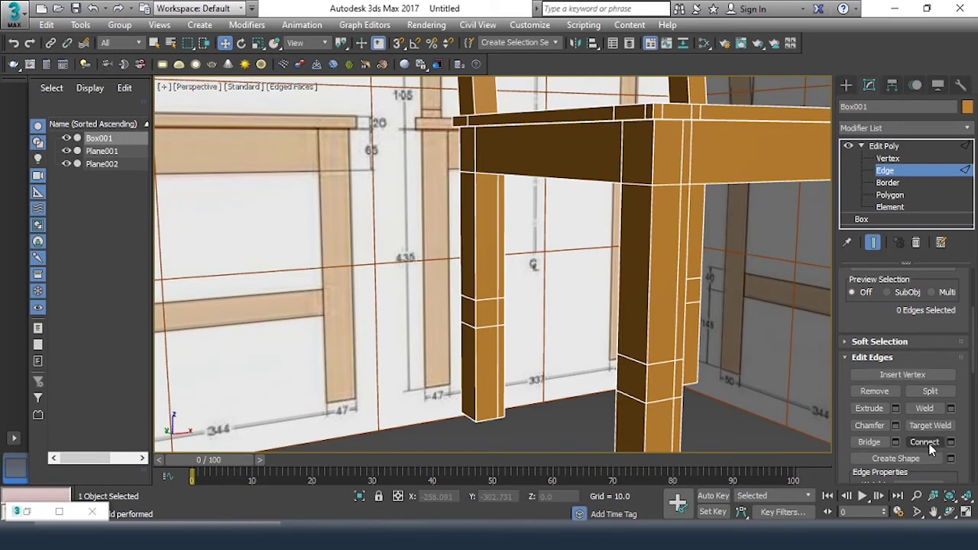
Step: Bridge the facing polygons of two legs into the first stretcher beam
{"action": "left_click", "coordinate": [893, 196]}
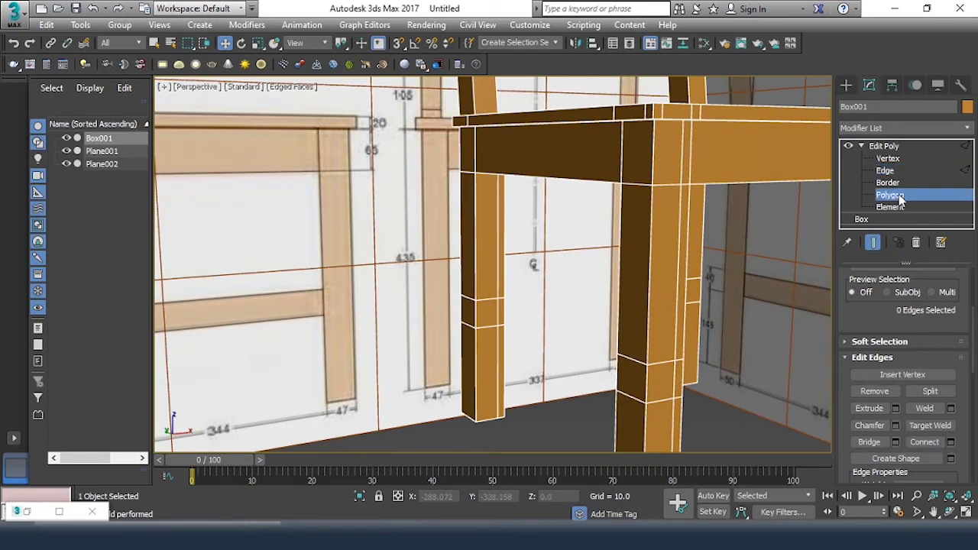
{"action": "scroll", "coordinate": [486, 316], "scroll_direction": "up", "scroll_amount": 3}
{"action": "scroll", "coordinate": [501, 313], "scroll_direction": "up", "scroll_amount": 3}
{"action": "left_click", "coordinate": [500, 314]}
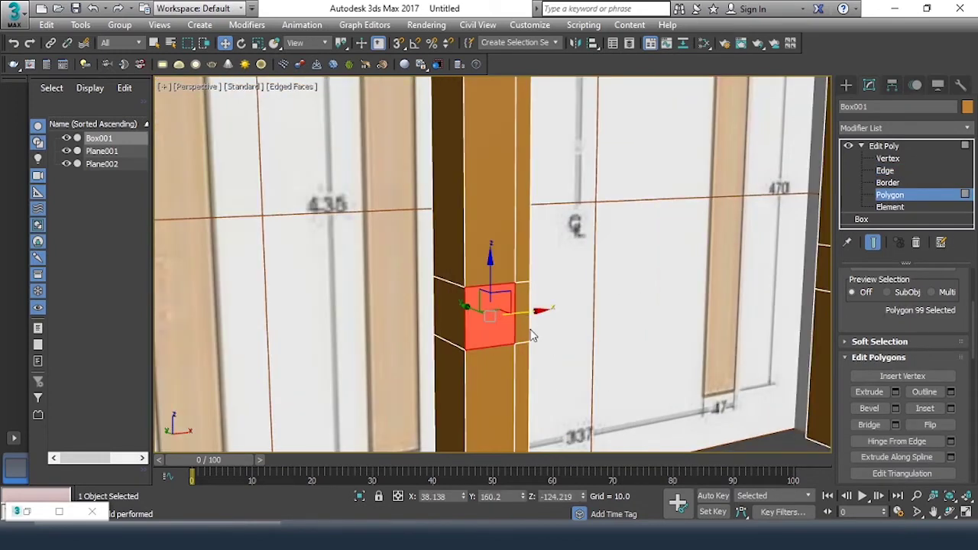
{"action": "left_click", "coordinate": [527, 329], "text": "ctrl"}
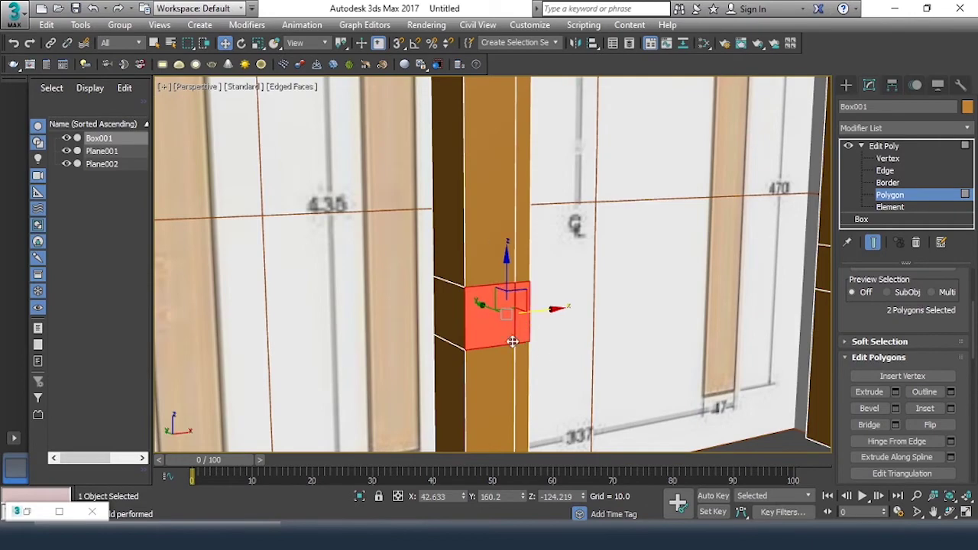
{"action": "mouse_move", "coordinate": [511, 338]}
{"action": "middle_mouse_down", "text": "alt"}
{"action": "mouse_move", "coordinate": [619, 353]}
{"action": "mouse_move", "coordinate": [454, 293]}
{"action": "mouse_move", "coordinate": [577, 312]}
{"action": "mouse_move", "coordinate": [526, 273]}
{"action": "mouse_move", "coordinate": [530, 266]}
{"action": "middle_mouse_up", "text": "alt"}
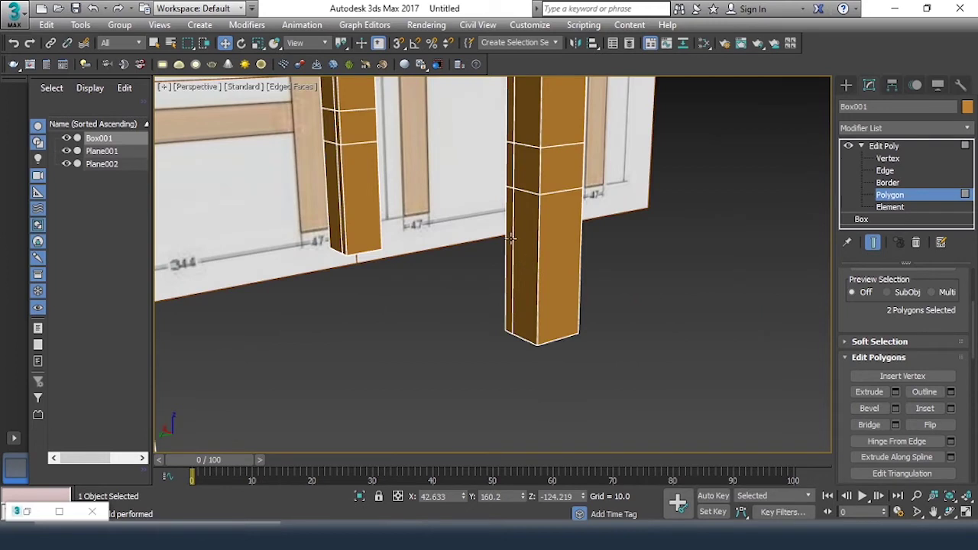
{"action": "left_click", "coordinate": [524, 172], "text": "ctrl"}
{"action": "left_click", "coordinate": [509, 166], "text": "ctrl"}
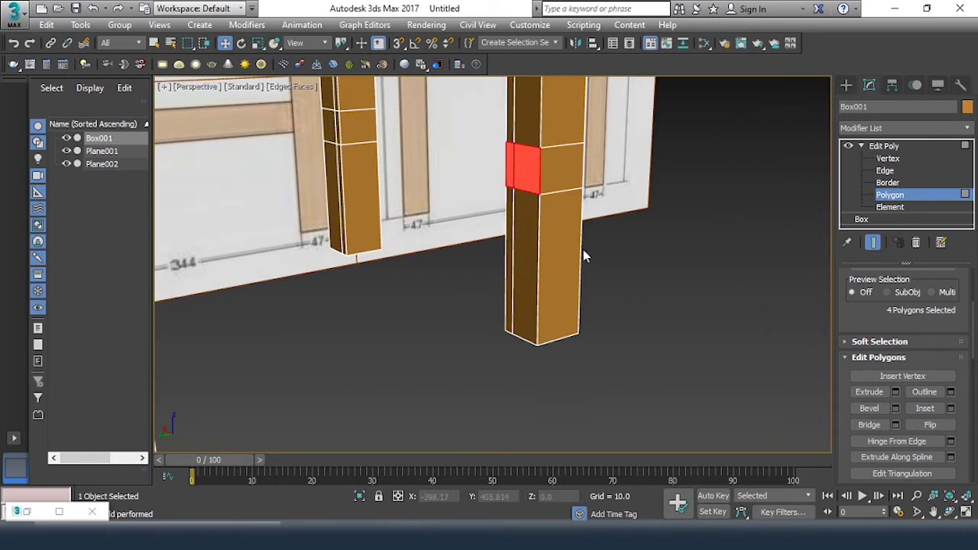
{"action": "left_click", "coordinate": [869, 425]}
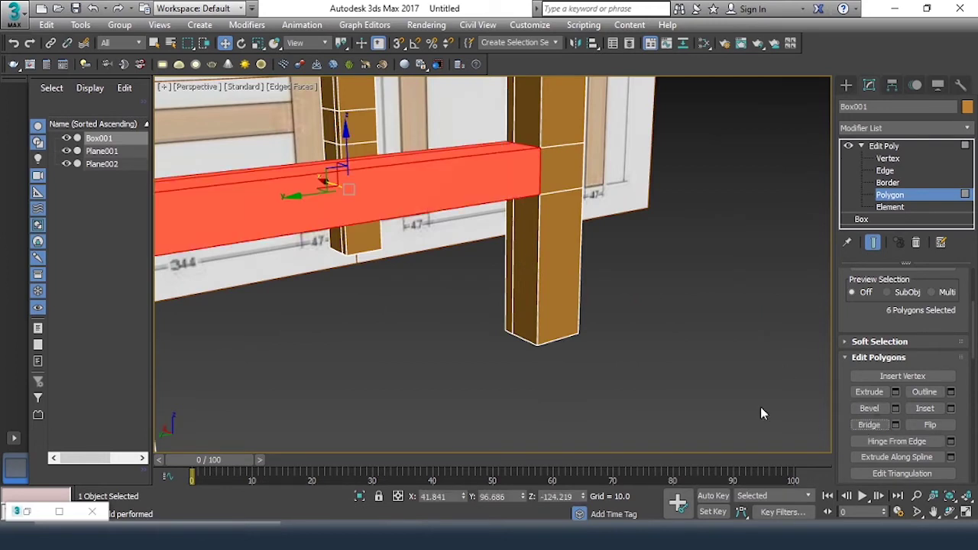
{"action": "left_click", "coordinate": [639, 344]}
Step: Bridge the facing back-column polygons into a second stretcher, then deselect and leave Polygon mode
{"action": "middle_click_drag", "start_coordinate": [451, 262], "coordinate": [388, 185], "text": "alt"}
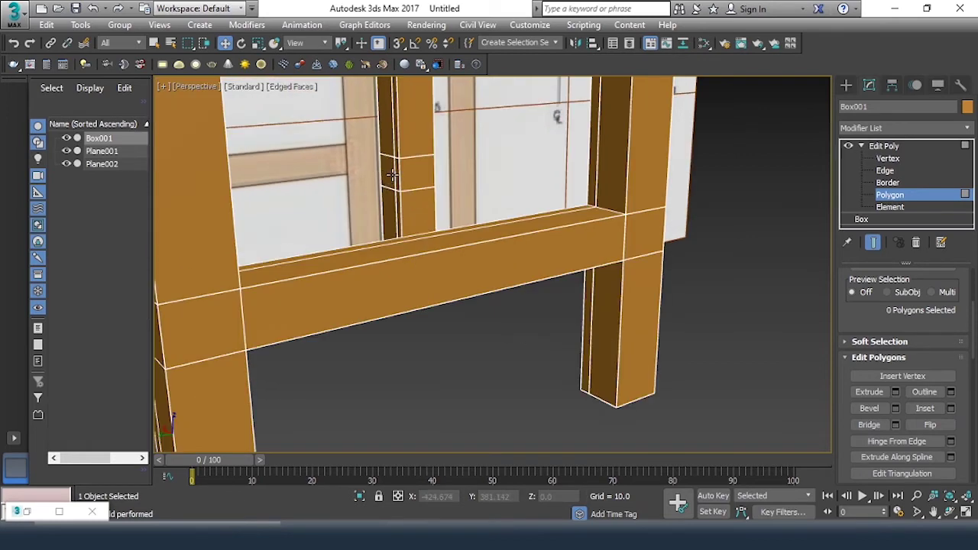
{"action": "left_click", "coordinate": [396, 173]}
{"action": "key", "text": "q"}
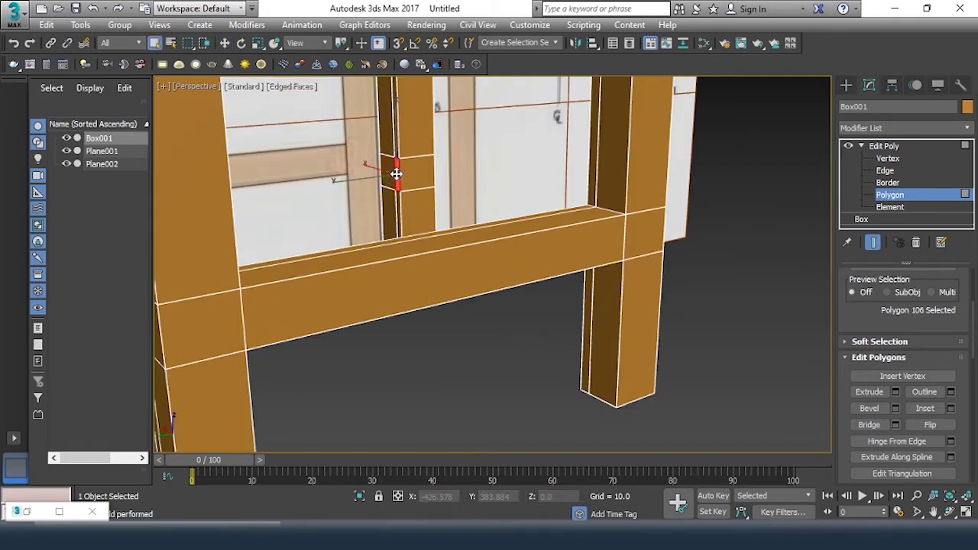
{"action": "left_click", "coordinate": [388, 181], "text": "ctrl"}
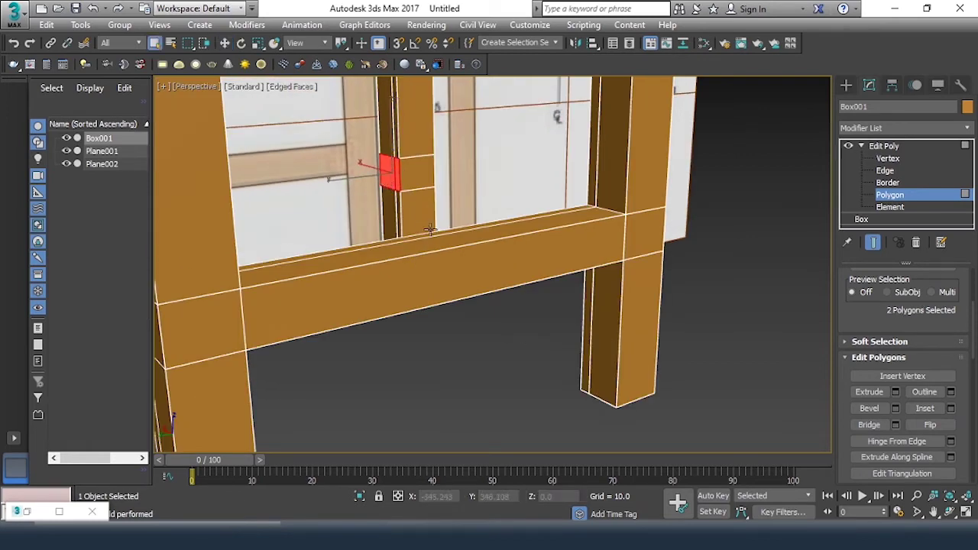
{"action": "mouse_move", "coordinate": [453, 222]}
{"action": "middle_mouse_down", "text": "alt"}
{"action": "mouse_move", "coordinate": [334, 228]}
{"action": "mouse_move", "coordinate": [295, 164]}
{"action": "middle_mouse_up", "text": "alt"}
{"action": "left_click", "coordinate": [280, 144], "text": "ctrl"}
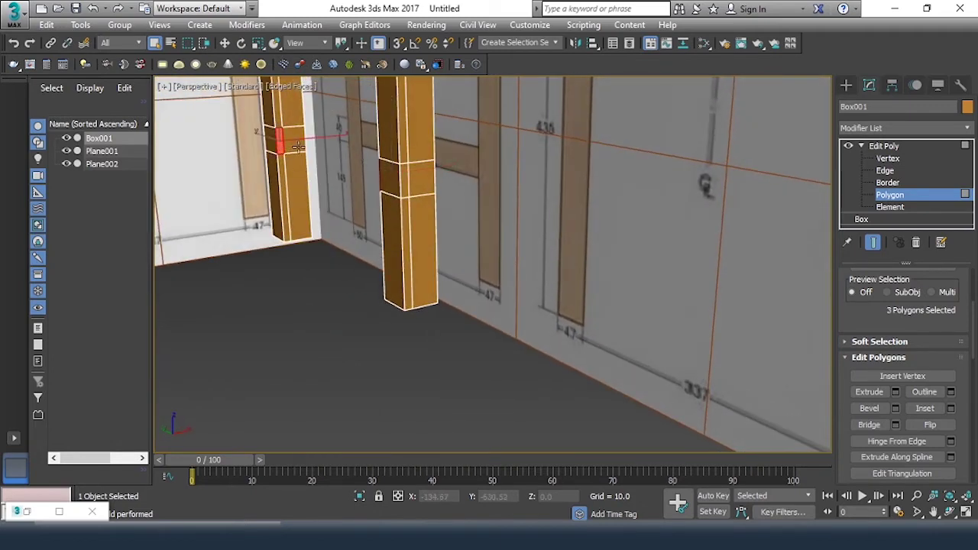
{"action": "left_click", "coordinate": [297, 147], "text": "ctrl"}
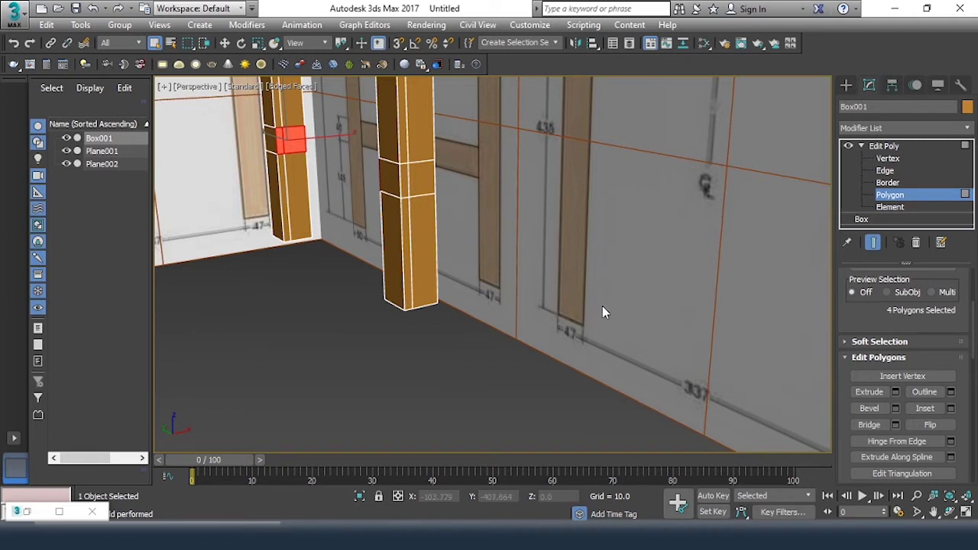
{"action": "left_click", "coordinate": [871, 425]}
{"action": "middle_click_drag", "start_coordinate": [406, 324], "coordinate": [557, 305], "text": "alt"}
{"action": "scroll", "coordinate": [637, 324], "scroll_direction": "down", "scroll_amount": 3}
{"action": "middle_click_drag", "start_coordinate": [637, 323], "coordinate": [565, 369], "text": "alt"}
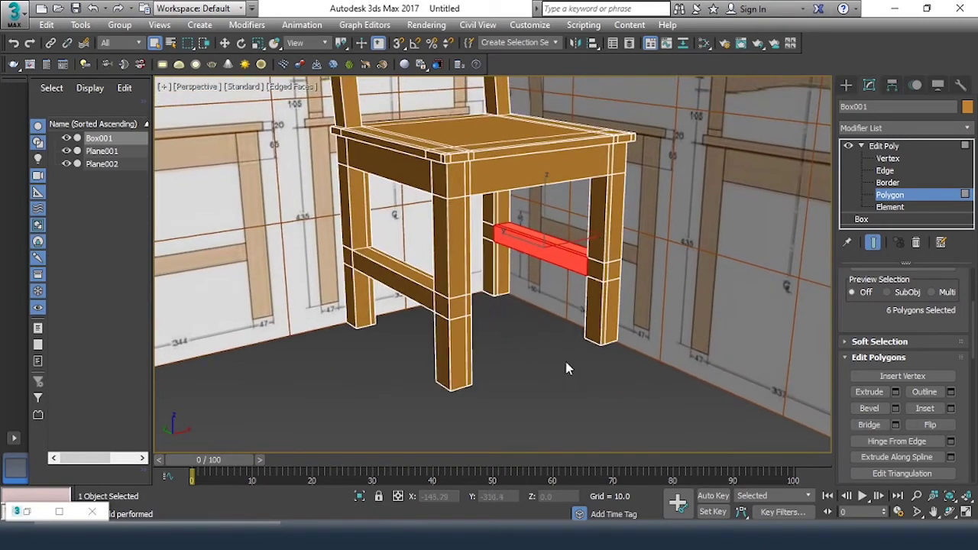
{"action": "left_click", "coordinate": [579, 381]}
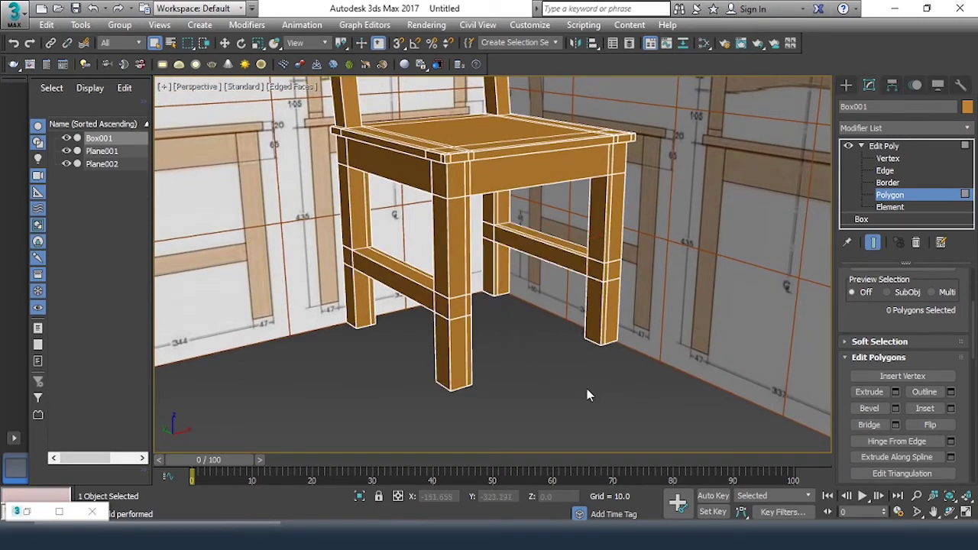
{"action": "left_click", "coordinate": [898, 200]}
Step: Clear the selection and frame the seat and upper back slats in the Front view
{"action": "left_click", "coordinate": [583, 428]}
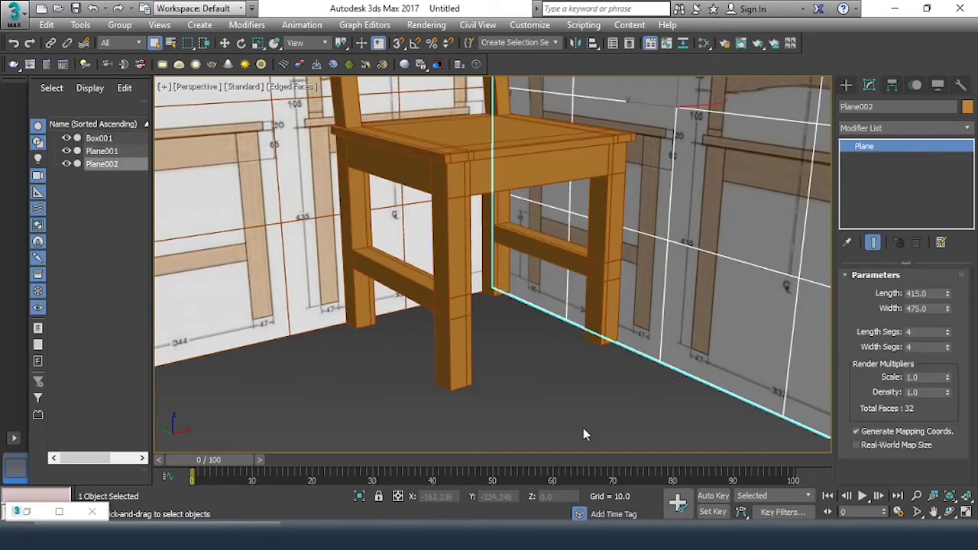
{"action": "left_click", "coordinate": [578, 392]}
{"action": "mouse_move", "coordinate": [579, 393]}
{"action": "middle_mouse_down"}
{"action": "mouse_move", "coordinate": [546, 409]}
{"action": "mouse_move", "coordinate": [540, 393]}
{"action": "middle_mouse_up"}
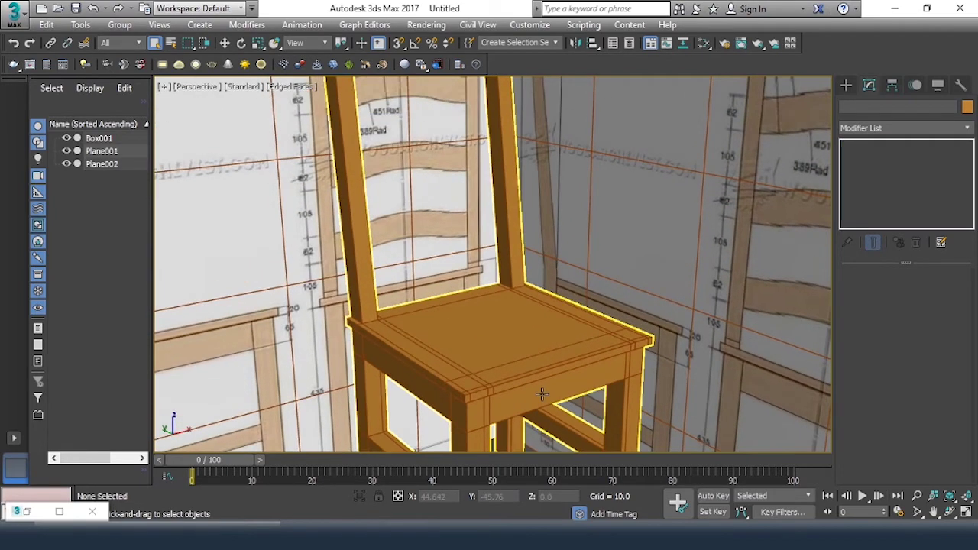
{"action": "scroll", "coordinate": [566, 376], "scroll_direction": "up", "scroll_amount": 2}
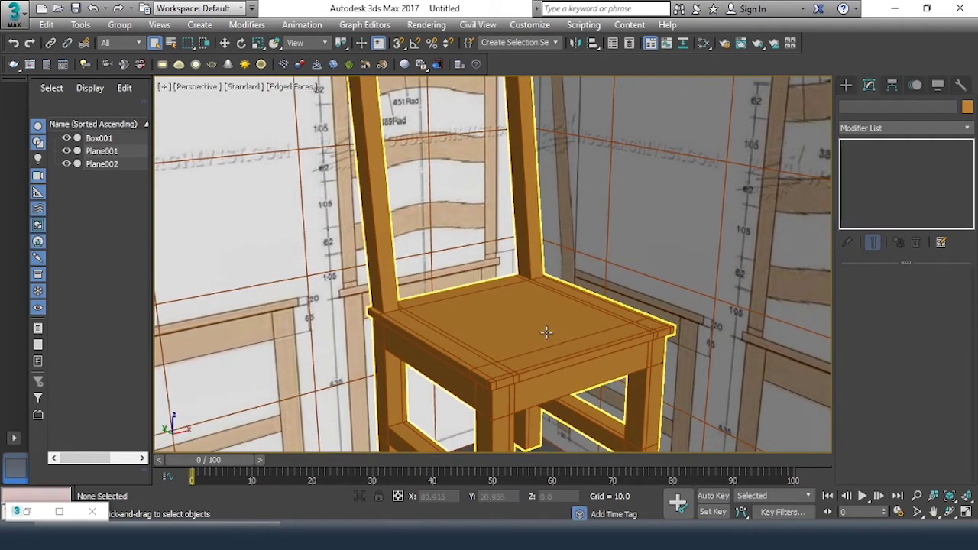
{"action": "key", "text": "f"}
{"action": "middle_click_drag", "start_coordinate": [546, 332], "coordinate": [497, 341]}
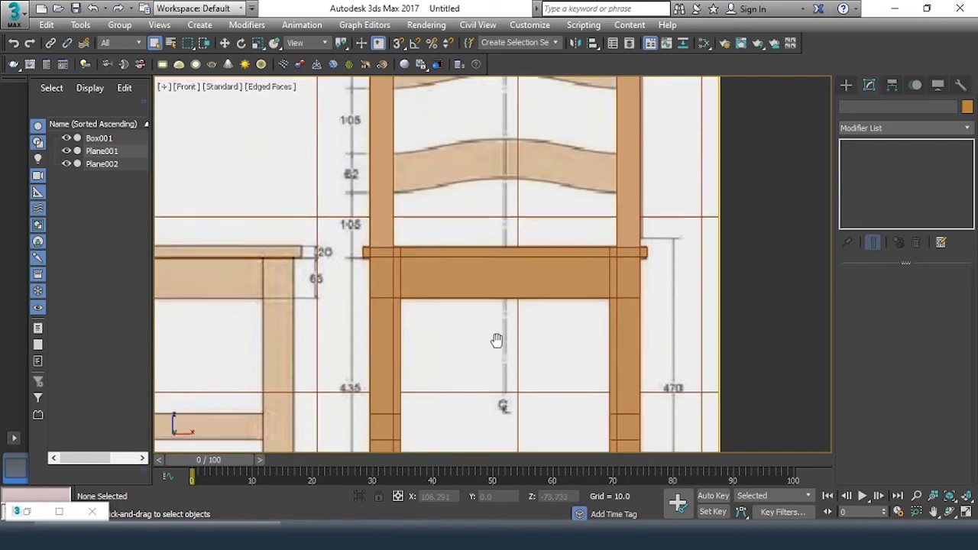
{"action": "mouse_move", "coordinate": [524, 247]}
{"action": "middle_mouse_down"}
{"action": "mouse_move", "coordinate": [509, 269]}
{"action": "mouse_move", "coordinate": [523, 345]}
{"action": "middle_mouse_up"}
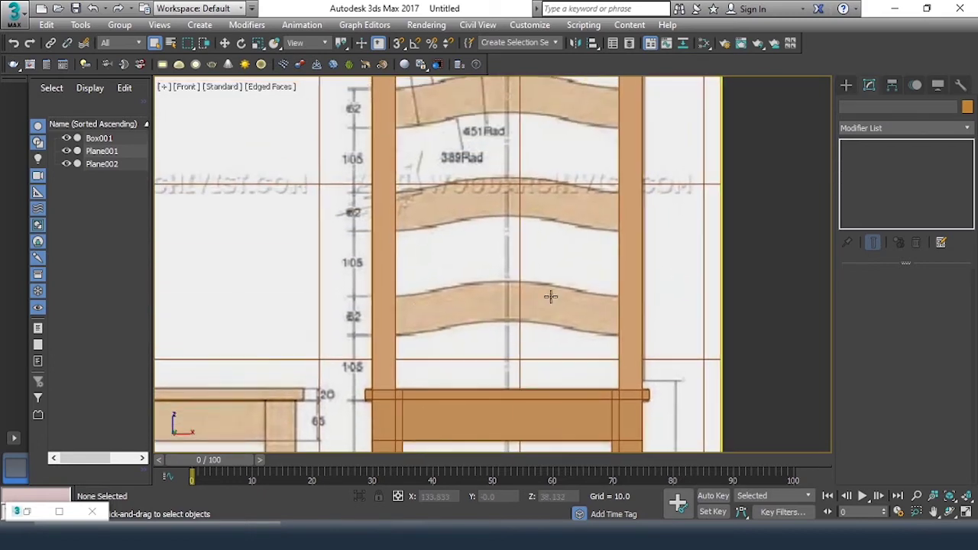
Step: Start a Box primitive and switch snapping from Grid Points to Vertex
{"action": "left_click", "coordinate": [845, 86]}
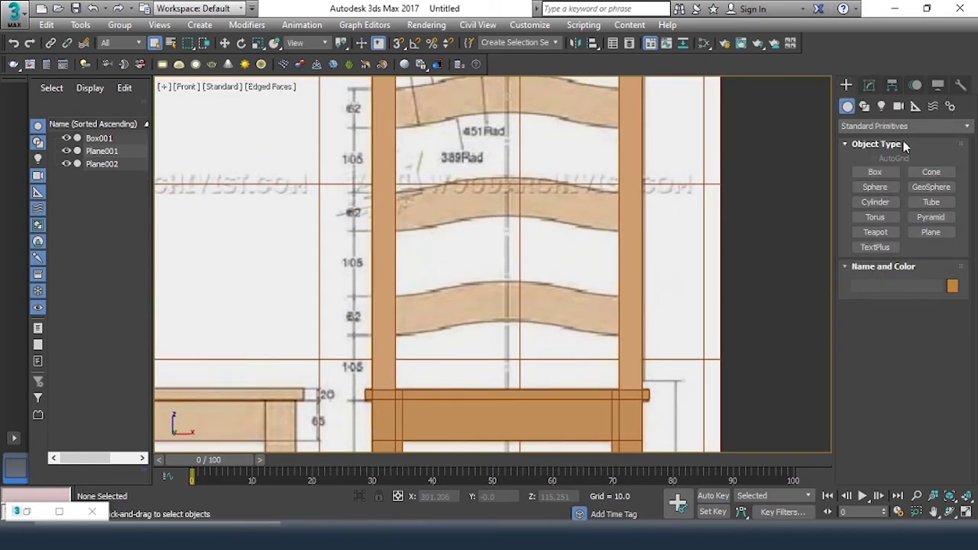
{"action": "left_click", "coordinate": [875, 172]}
{"action": "key", "text": "t"}
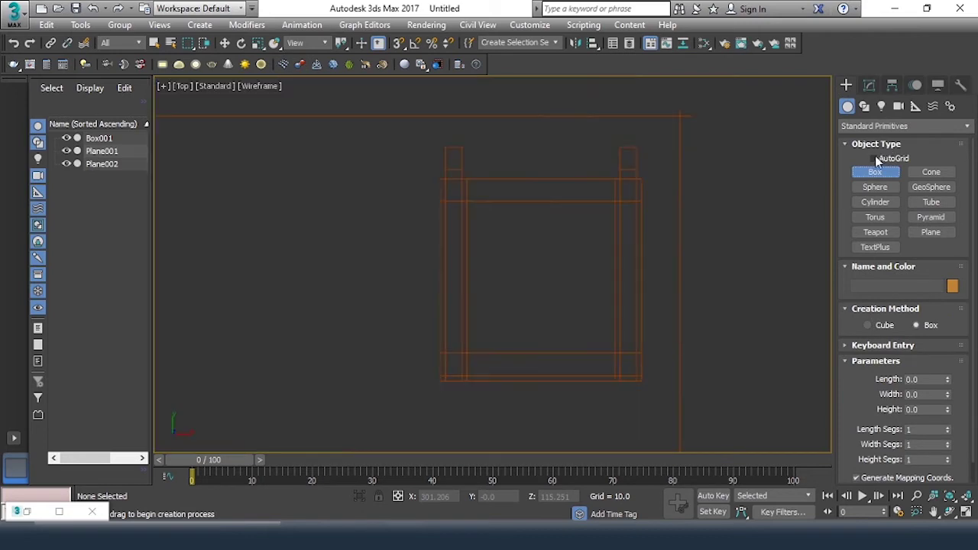
{"action": "key", "text": "s"}
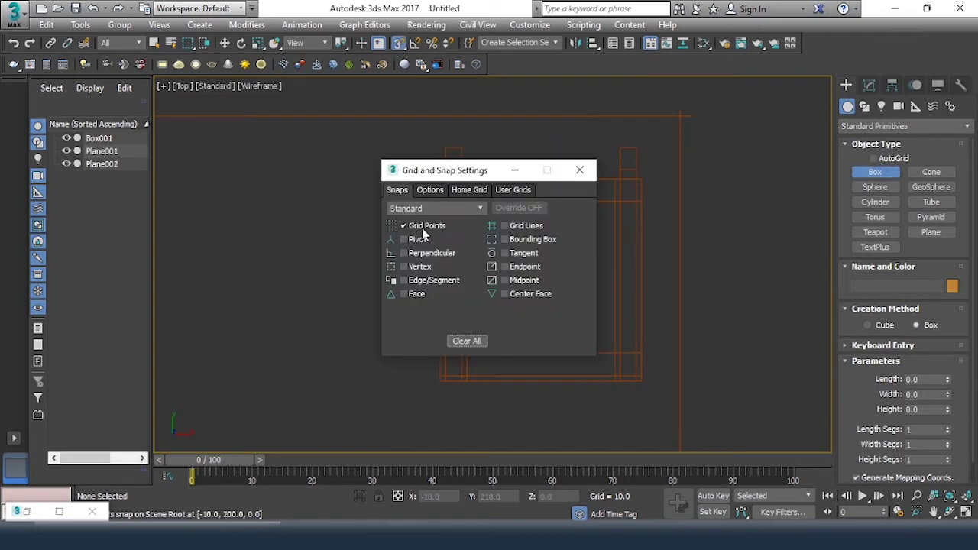
{"action": "left_click", "coordinate": [421, 228]}
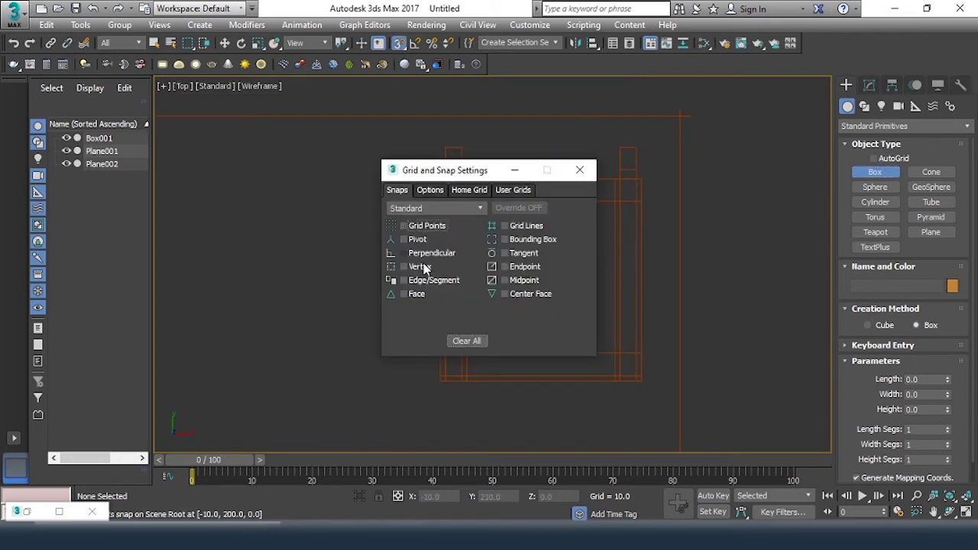
{"action": "left_click", "coordinate": [579, 169]}
Step: Draw Box002 across the tops of the back posts
{"action": "left_click_drag", "start_coordinate": [446, 148], "coordinate": [635, 168]}
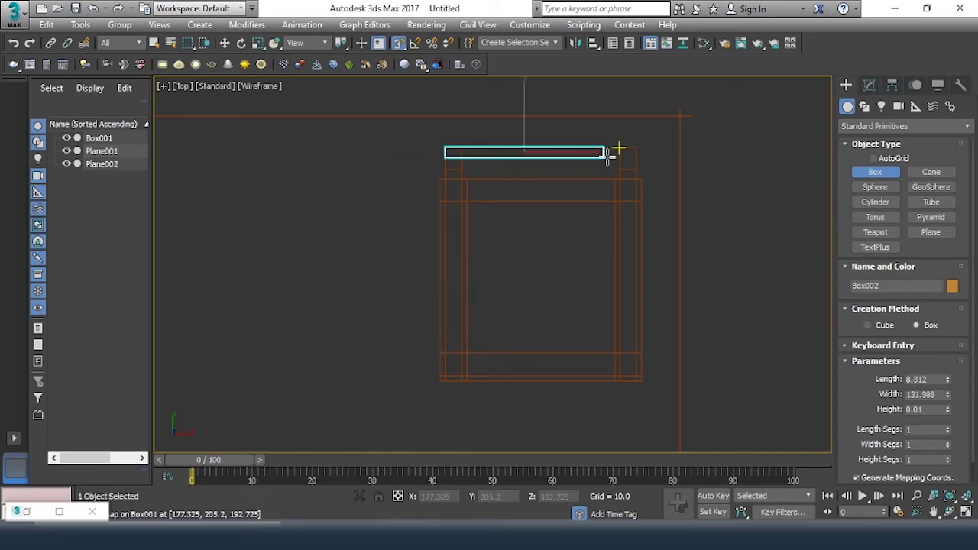
{"action": "left_click", "coordinate": [636, 166]}
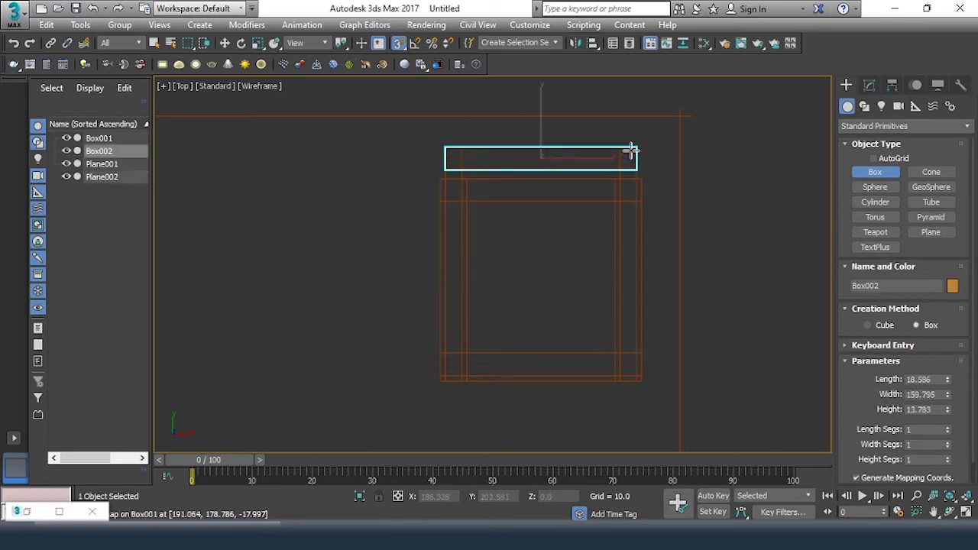
{"action": "right_click", "coordinate": [632, 152]}
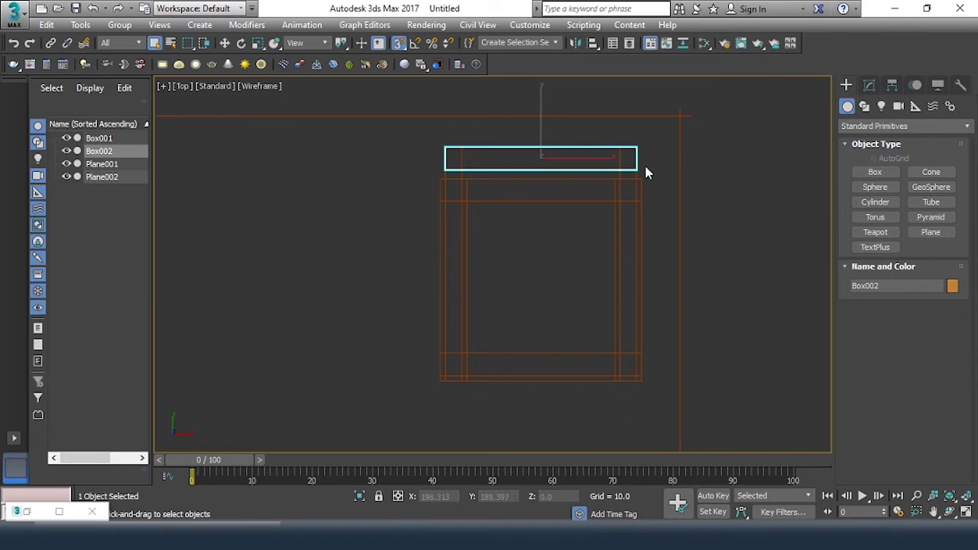
{"action": "key", "text": "f"}
{"action": "key", "text": "F3"}
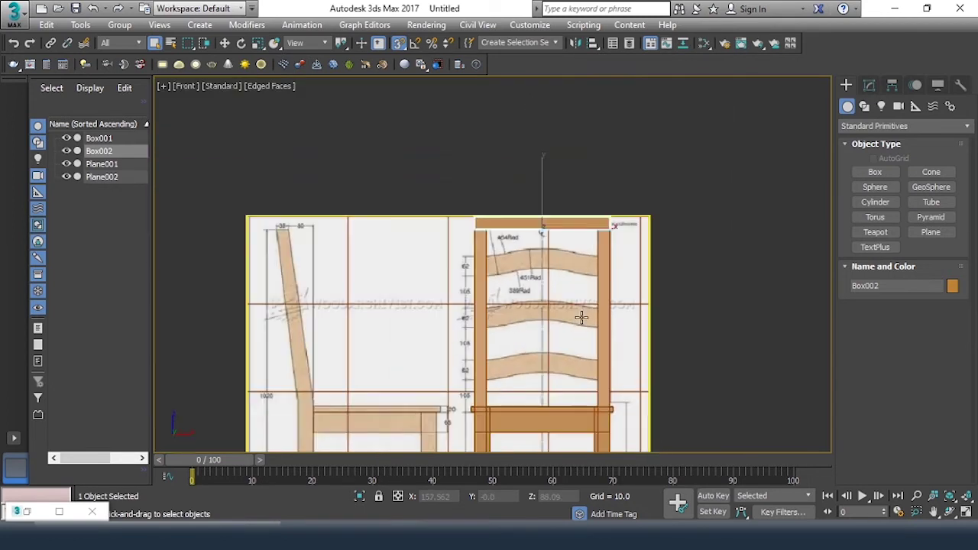
{"action": "scroll", "coordinate": [581, 317], "scroll_direction": "up", "scroll_amount": 4}
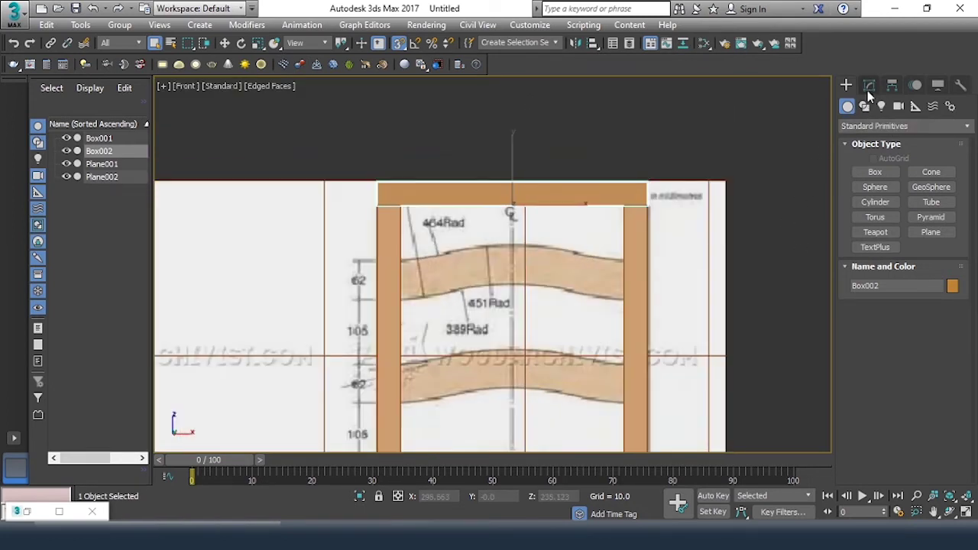
Step: Lower Box002 onto the upper back slat and set its Width to 150
{"action": "left_click", "coordinate": [869, 87]}
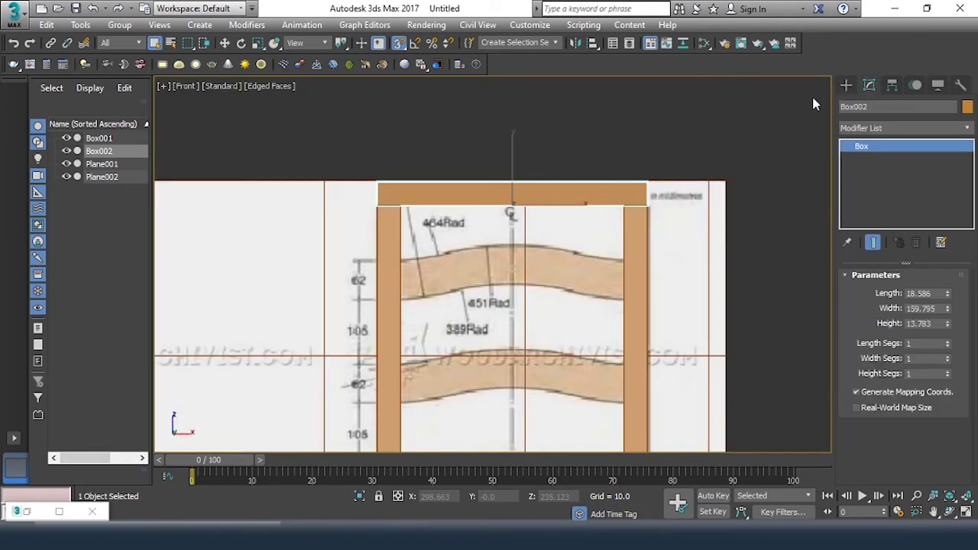
{"action": "right_click", "coordinate": [546, 147]}
{"action": "left_click", "coordinate": [565, 152]}
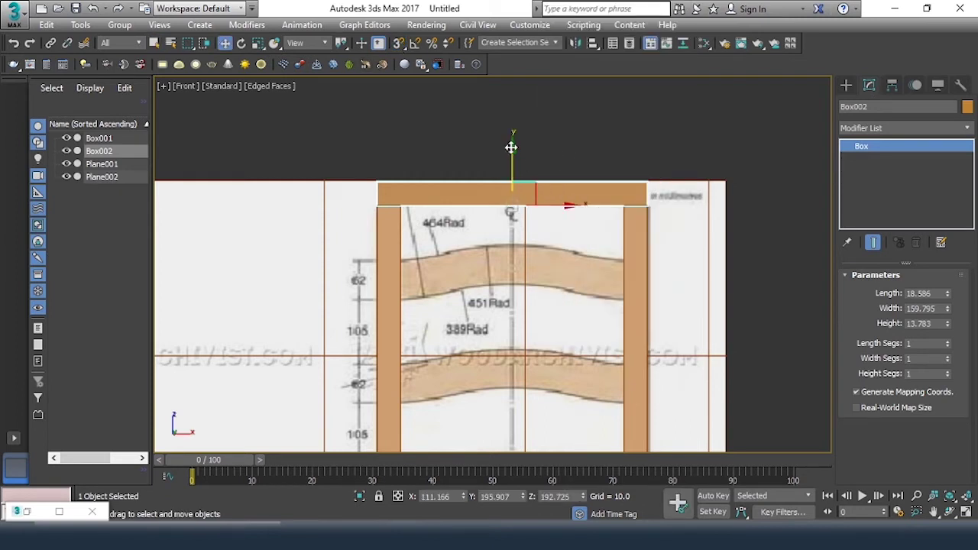
{"action": "left_click_drag", "start_coordinate": [511, 147], "coordinate": [509, 239]}
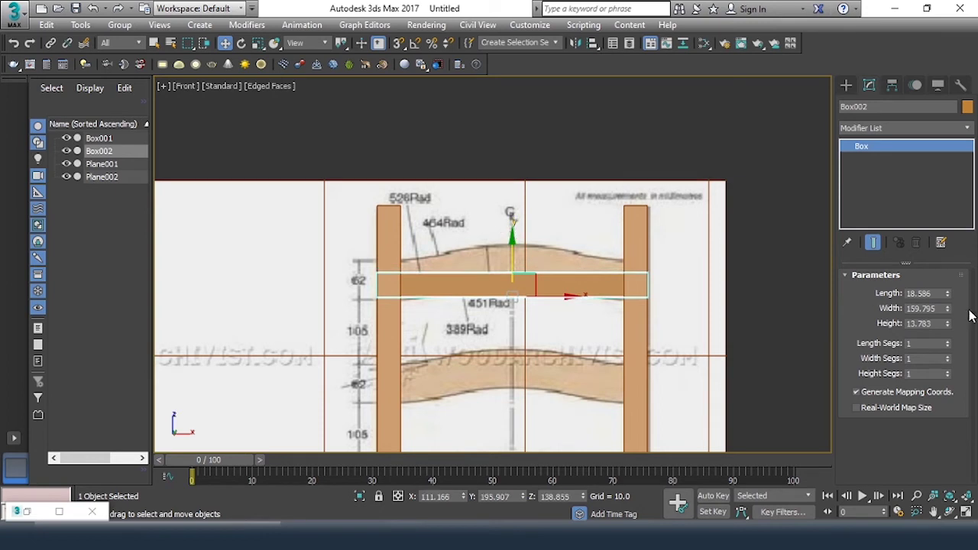
{"action": "left_click_drag", "start_coordinate": [948, 314], "coordinate": [950, 319]}
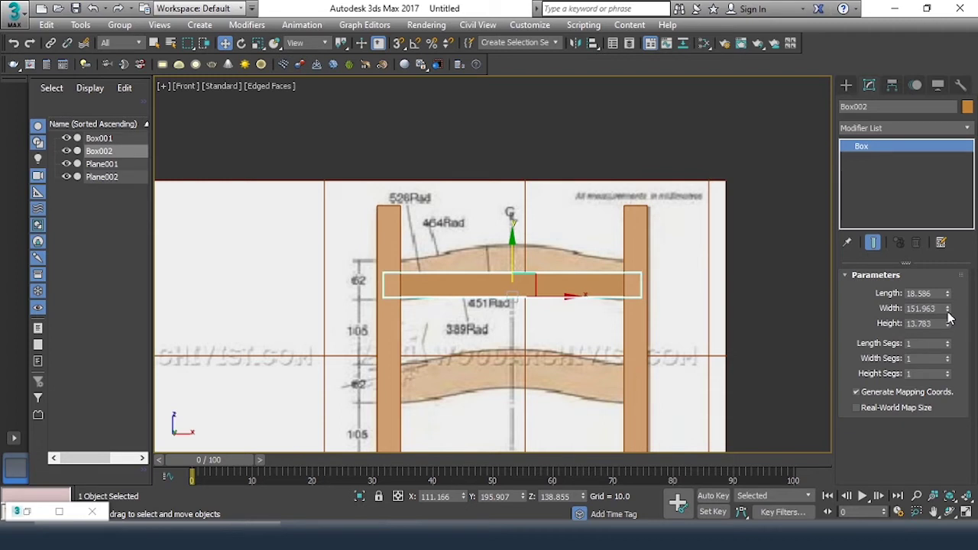
{"action": "double_click", "coordinate": [939, 308]}
{"action": "type", "text": "150"}
{"action": "key", "text": "Return"}
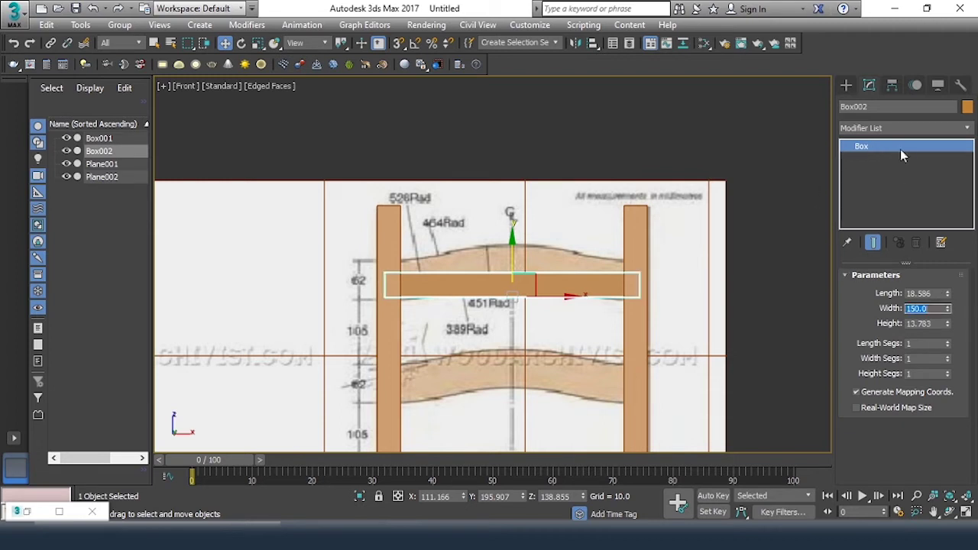
{"action": "left_click", "coordinate": [901, 126]}
Step: Add Edit Poly to Box002 and raise its top vertices to the blueprint's upper curve
{"action": "type", "text": "esh"}
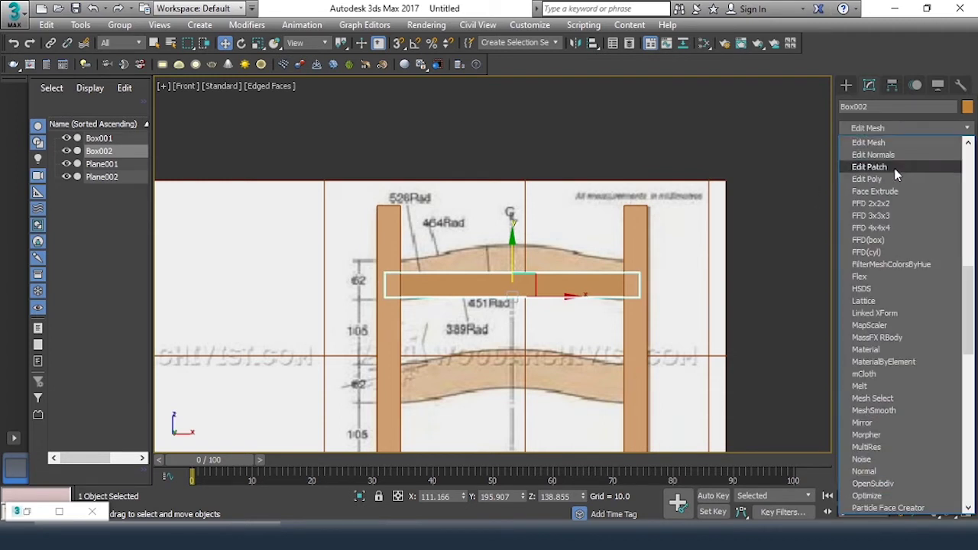
{"action": "left_click", "coordinate": [894, 180]}
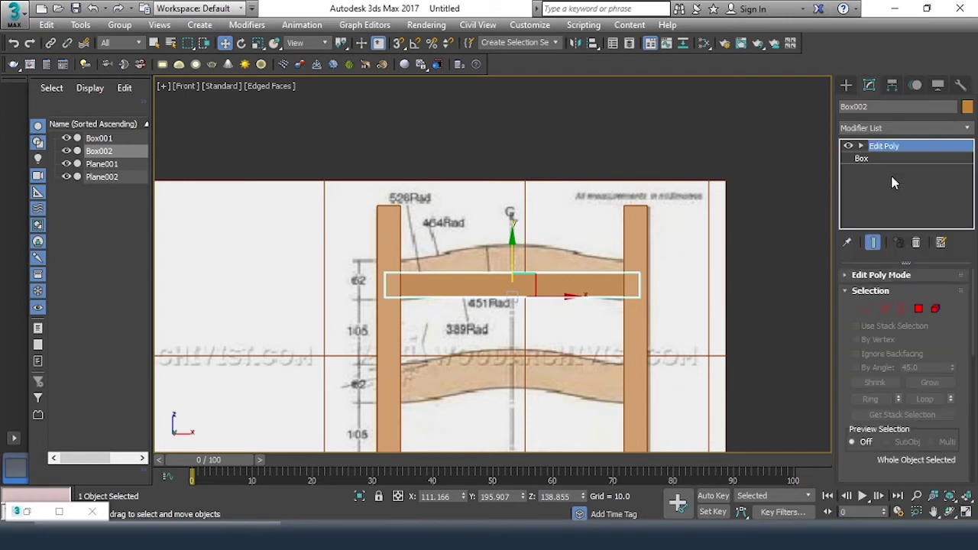
{"action": "left_click", "coordinate": [871, 309]}
{"action": "key", "text": "alt+x"}
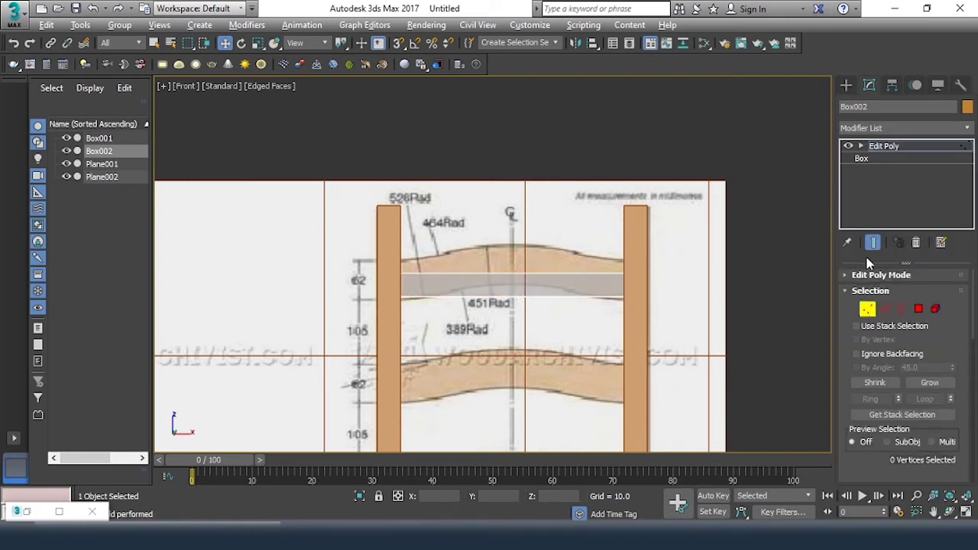
{"action": "scroll", "coordinate": [490, 281], "scroll_direction": "up", "scroll_amount": 4}
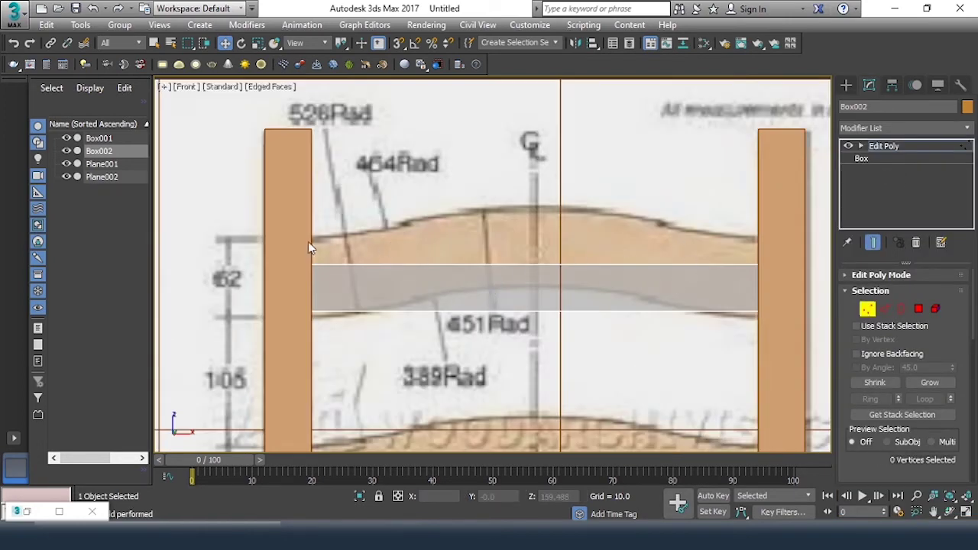
{"action": "left_click_drag", "start_coordinate": [249, 233], "coordinate": [835, 298]}
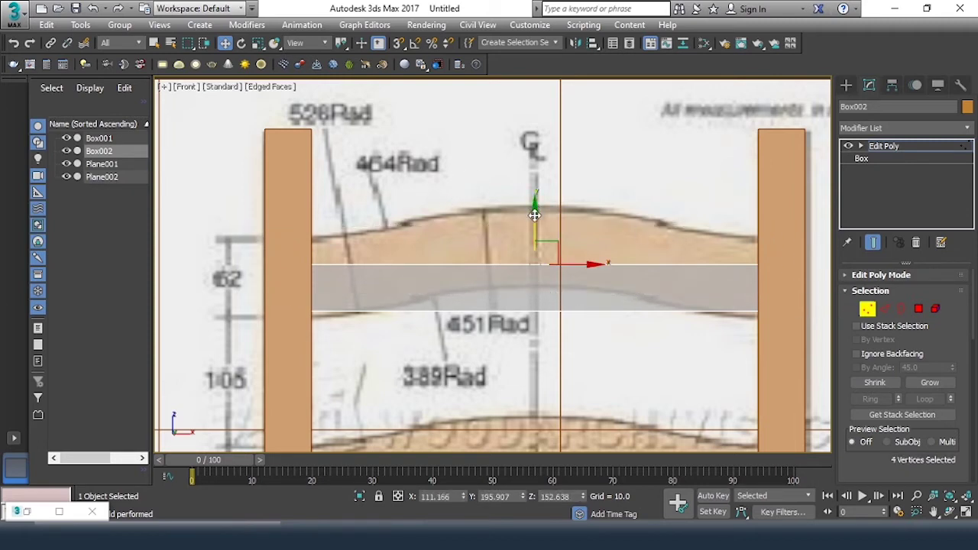
{"action": "left_click_drag", "start_coordinate": [533, 199], "coordinate": [551, 177]}
{"action": "left_click_drag", "start_coordinate": [551, 164], "coordinate": [553, 157]}
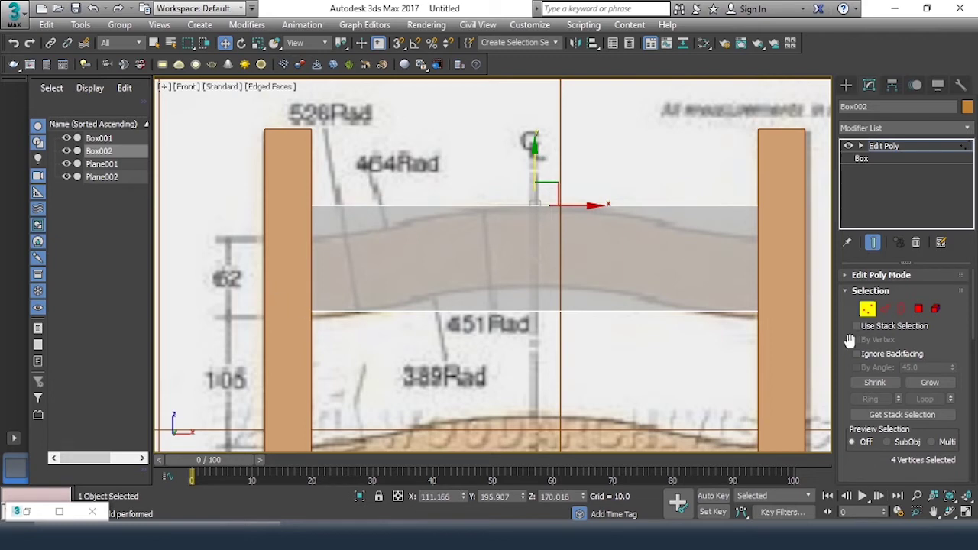
Step: Connect the slat's top and bottom edges with 5 vertical segments
{"action": "left_click", "coordinate": [884, 308]}
{"action": "mouse_move", "coordinate": [451, 352]}
{"action": "left_mouse_down"}
{"action": "mouse_move", "coordinate": [541, 276]}
{"action": "mouse_move", "coordinate": [537, 269]}
{"action": "left_mouse_up"}
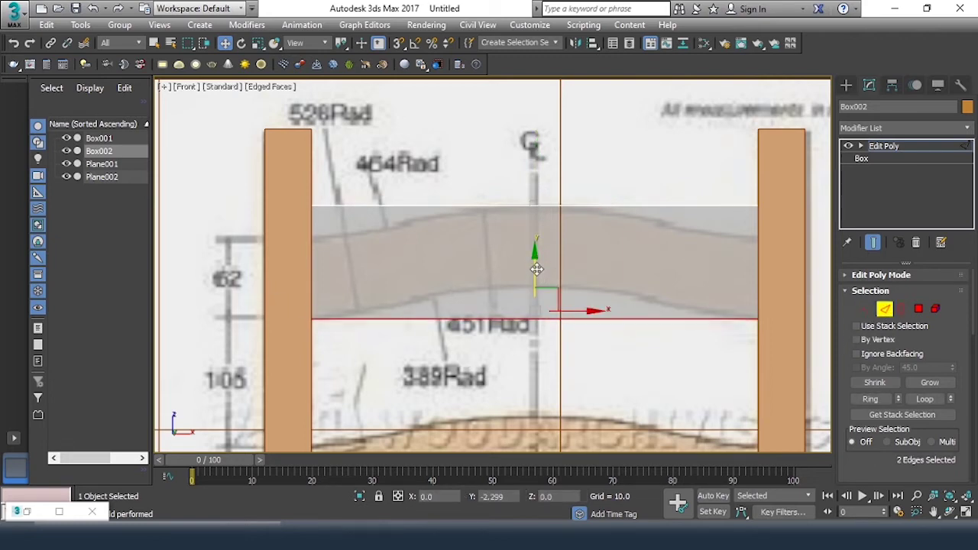
{"action": "left_click", "coordinate": [497, 182]}
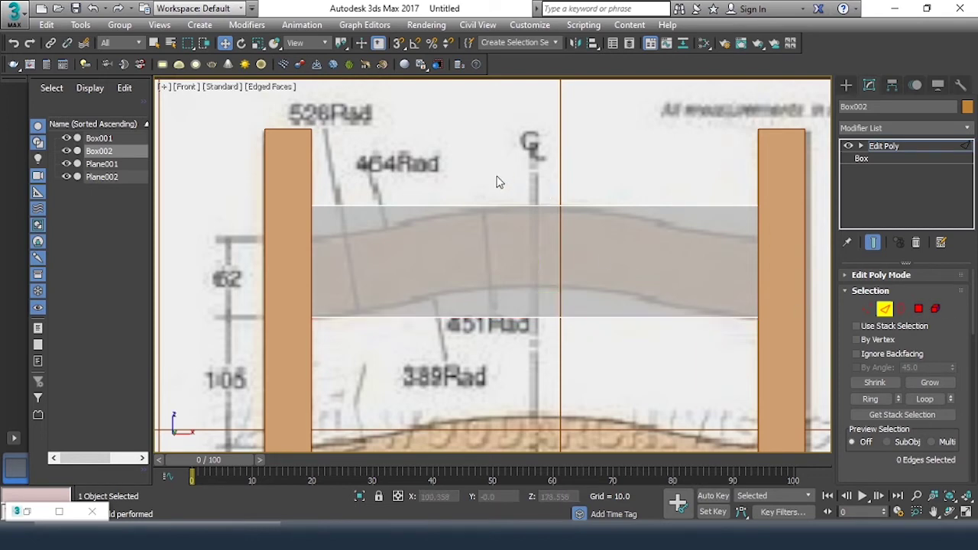
{"action": "left_click_drag", "start_coordinate": [497, 182], "coordinate": [563, 346]}
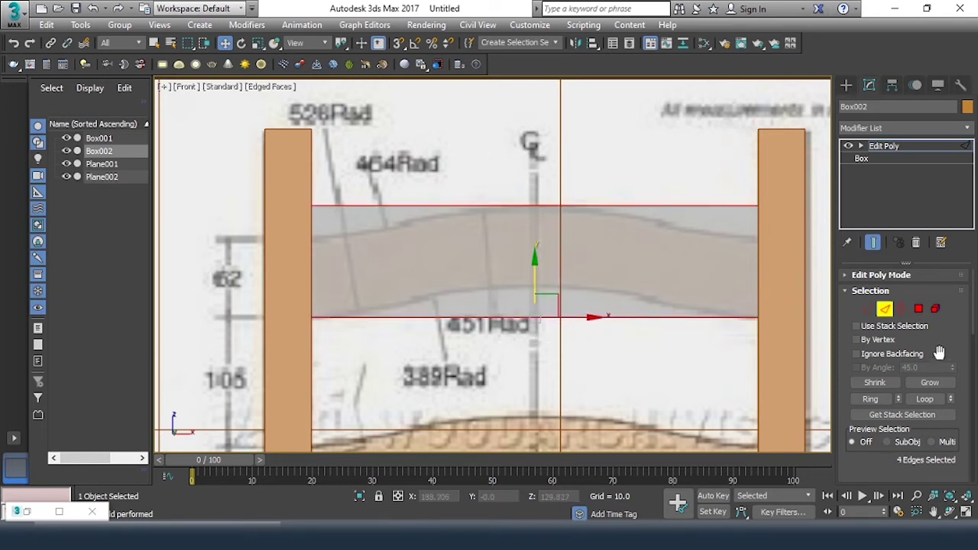
{"action": "left_click_drag", "start_coordinate": [948, 340], "coordinate": [941, 294]}
{"action": "left_click_drag", "start_coordinate": [875, 406], "coordinate": [873, 320]}
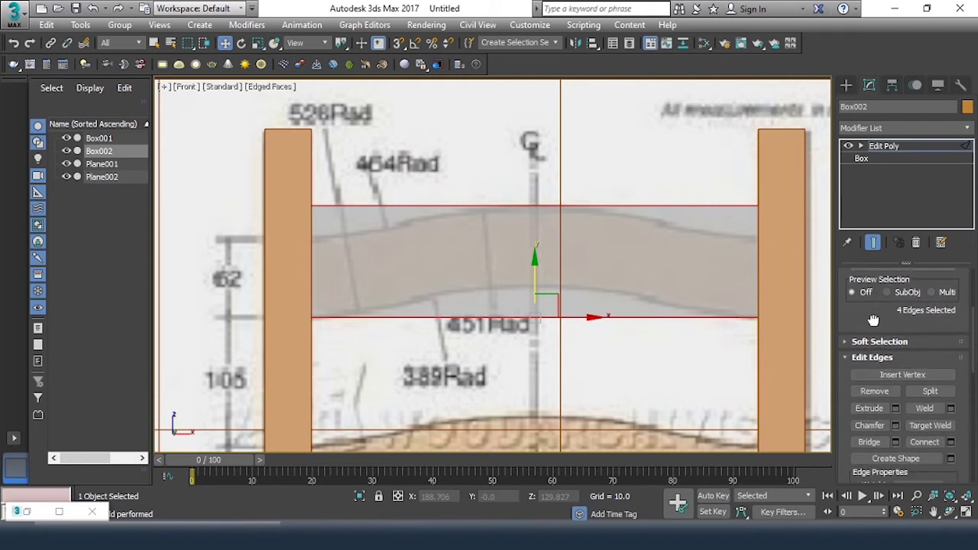
{"action": "left_click", "coordinate": [951, 441]}
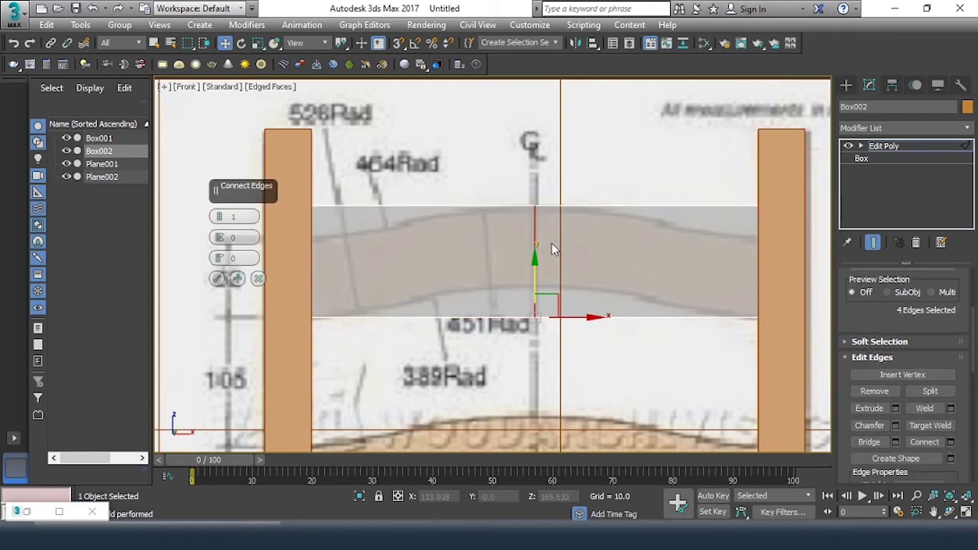
{"action": "left_click", "coordinate": [219, 216]}
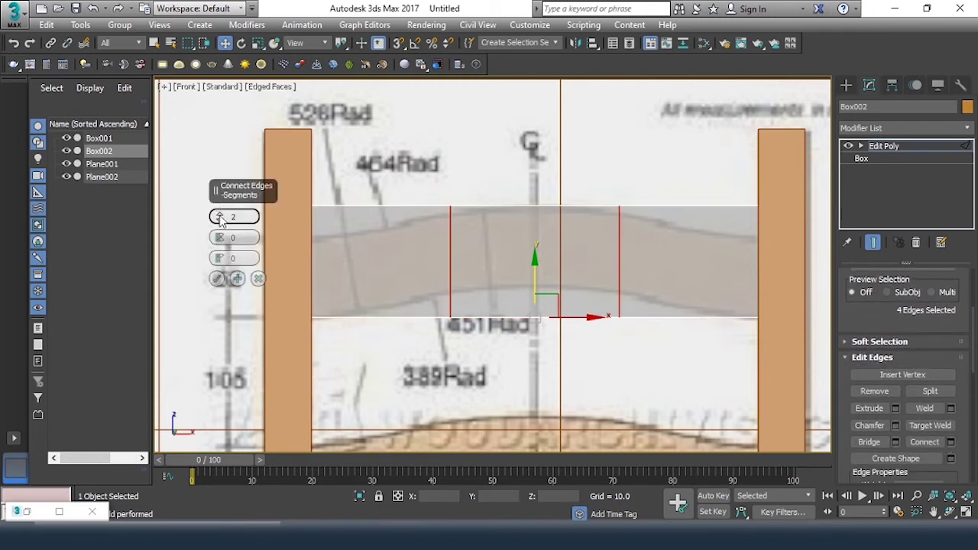
{"action": "left_click", "coordinate": [219, 216]}
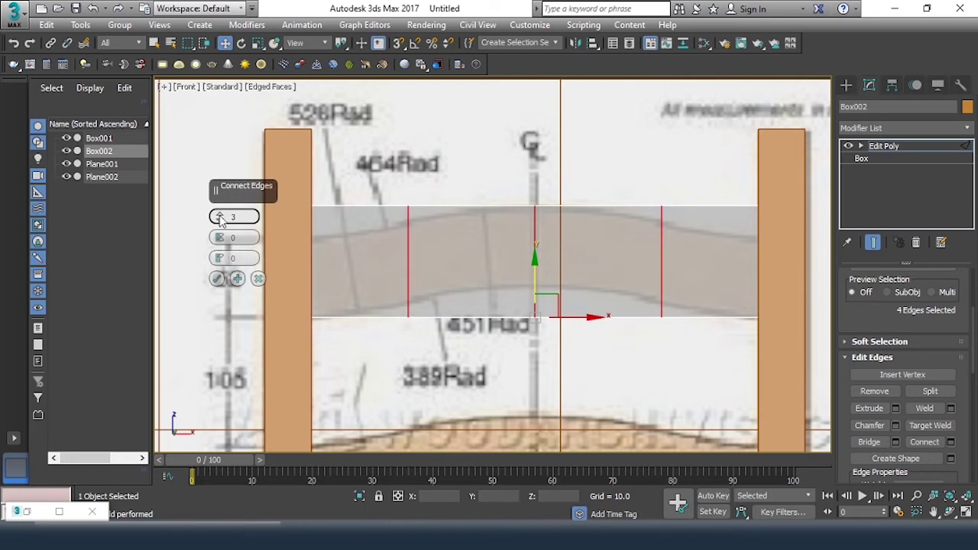
{"action": "left_click", "coordinate": [219, 217]}
{"action": "left_click", "coordinate": [219, 216]}
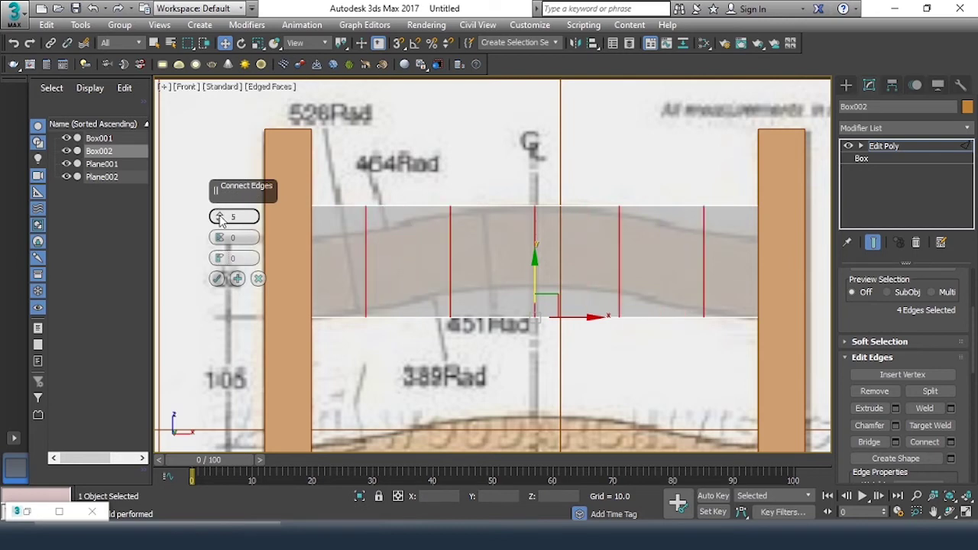
{"action": "left_click", "coordinate": [217, 278]}
Step: Raise the slat's bottom vertices to curve its underside along the blueprint
{"action": "key", "text": "1"}
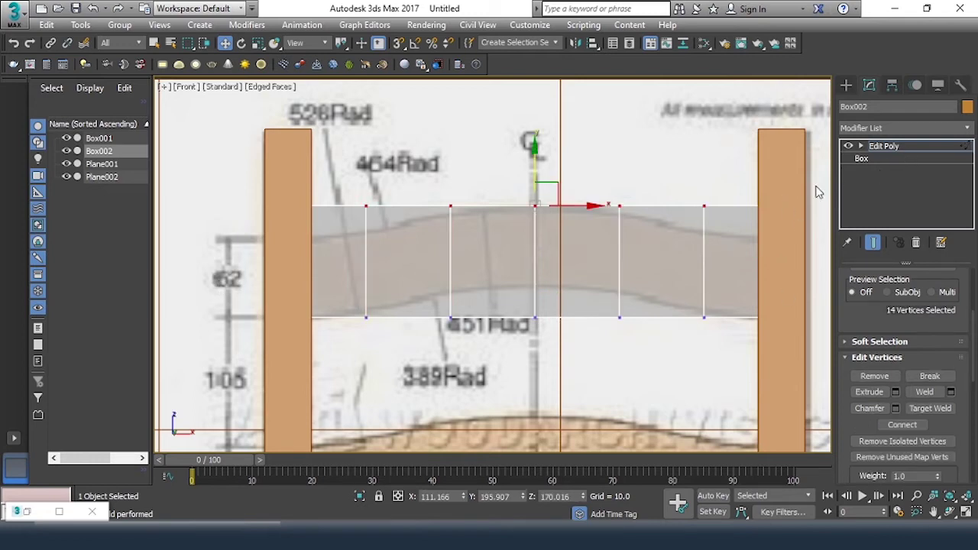
{"action": "left_click_drag", "start_coordinate": [426, 291], "coordinate": [662, 375]}
{"action": "mouse_move", "coordinate": [536, 264]}
{"action": "left_mouse_down"}
{"action": "mouse_move", "coordinate": [536, 246]}
{"action": "mouse_move", "coordinate": [535, 272]}
{"action": "mouse_move", "coordinate": [535, 258]}
{"action": "left_mouse_up"}
{"action": "left_click", "coordinate": [704, 316]}
{"action": "left_click", "coordinate": [366, 315], "text": "ctrl"}
Step: Lower the outer and inner top vertices to follow the blueprint's upper curve
{"action": "left_click_drag", "start_coordinate": [676, 177], "coordinate": [829, 243]}
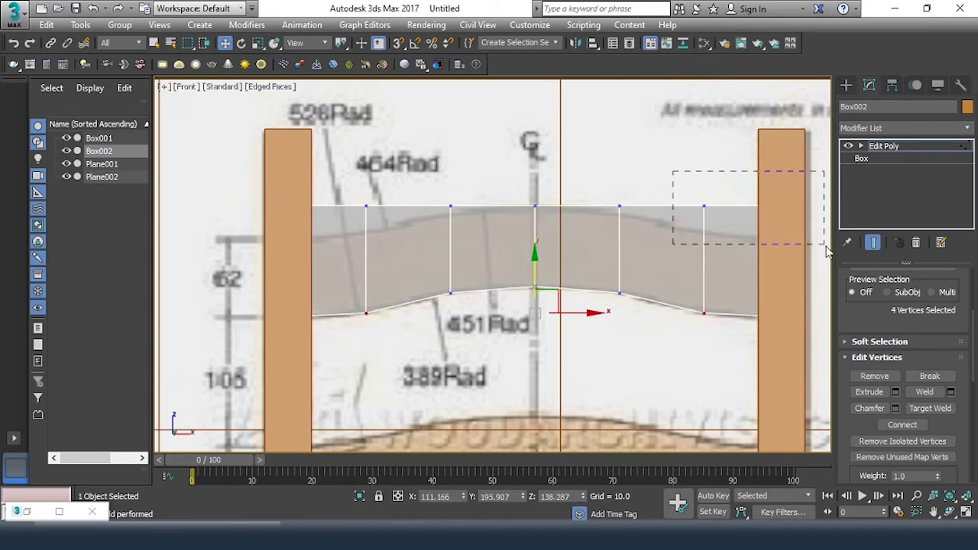
{"action": "left_click", "coordinate": [366, 207], "text": "ctrl"}
{"action": "left_click_drag", "start_coordinate": [619, 152], "coordinate": [619, 177]}
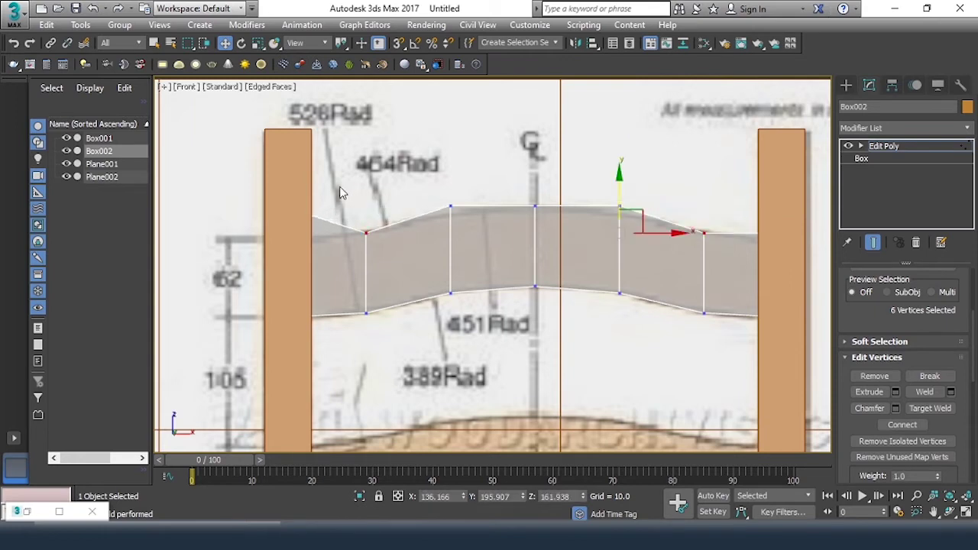
{"action": "left_click", "coordinate": [535, 205], "text": "ctrl"}
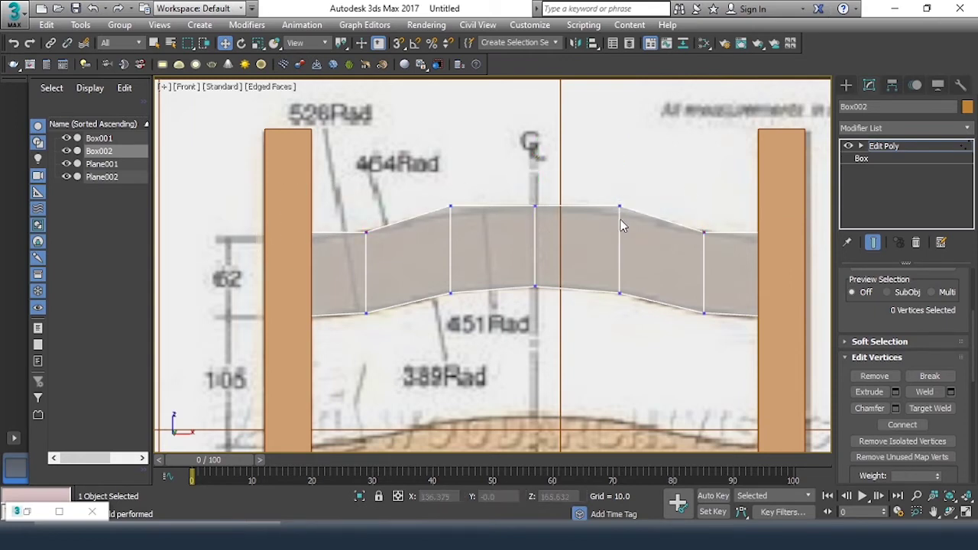
{"action": "left_click_drag", "start_coordinate": [446, 184], "coordinate": [465, 218]}
{"action": "left_click_drag", "start_coordinate": [536, 182], "coordinate": [537, 160]}
Step: Return to object level and isolate the bent slat with Alt+Q
{"action": "key", "text": "1"}
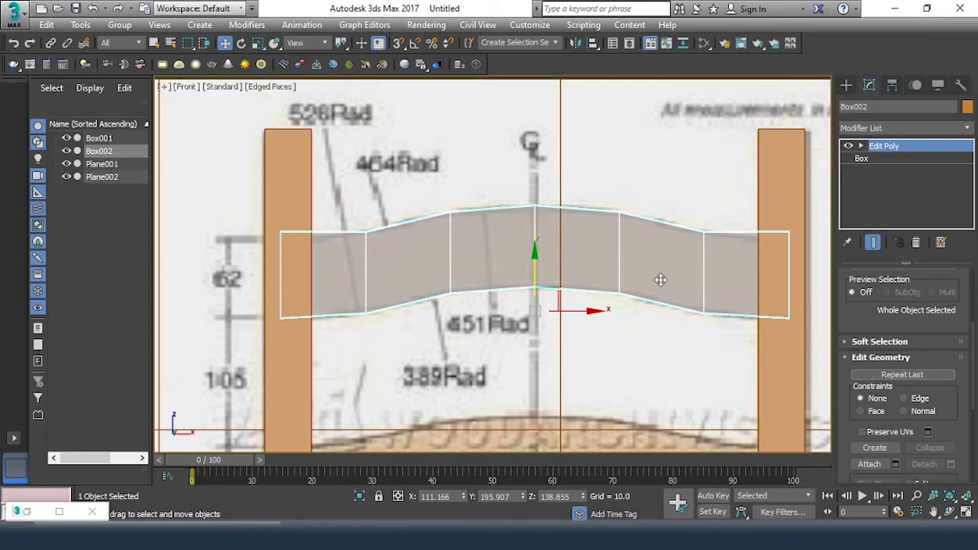
{"action": "key", "text": "alt+q"}
{"action": "mouse_move", "coordinate": [647, 285]}
{"action": "middle_mouse_down", "text": "alt"}
{"action": "mouse_move", "coordinate": [561, 330]}
{"action": "mouse_move", "coordinate": [566, 305]}
{"action": "mouse_move", "coordinate": [559, 313]}
{"action": "middle_mouse_up", "text": "alt"}
Step: Apply a TurboSmooth modifier to the curved Box002 slat
{"action": "left_click", "coordinate": [558, 307]}
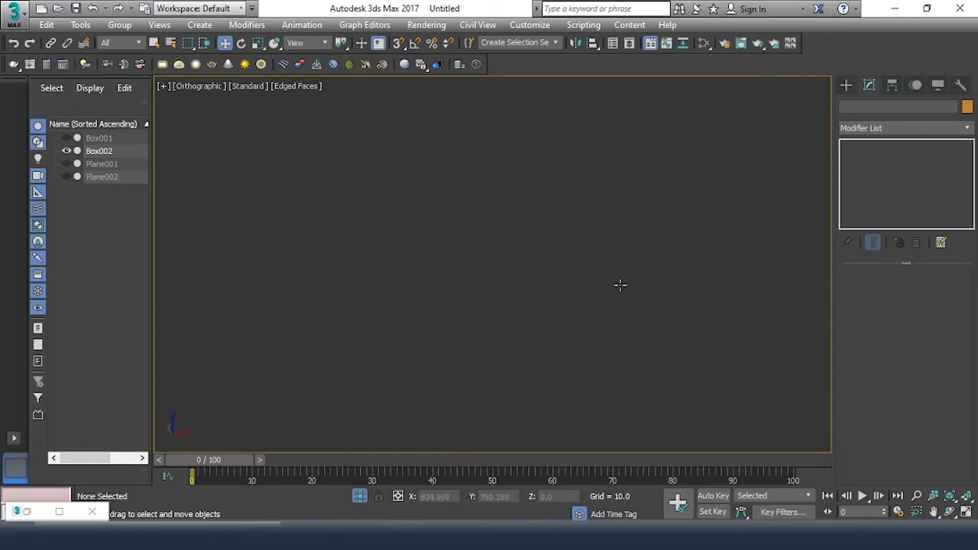
{"action": "left_click", "coordinate": [563, 271]}
{"action": "mouse_move", "coordinate": [625, 291]}
{"action": "middle_mouse_down", "text": "alt"}
{"action": "mouse_move", "coordinate": [454, 278]}
{"action": "mouse_move", "coordinate": [555, 305]}
{"action": "middle_mouse_up", "text": "alt"}
{"action": "left_click", "coordinate": [916, 132]}
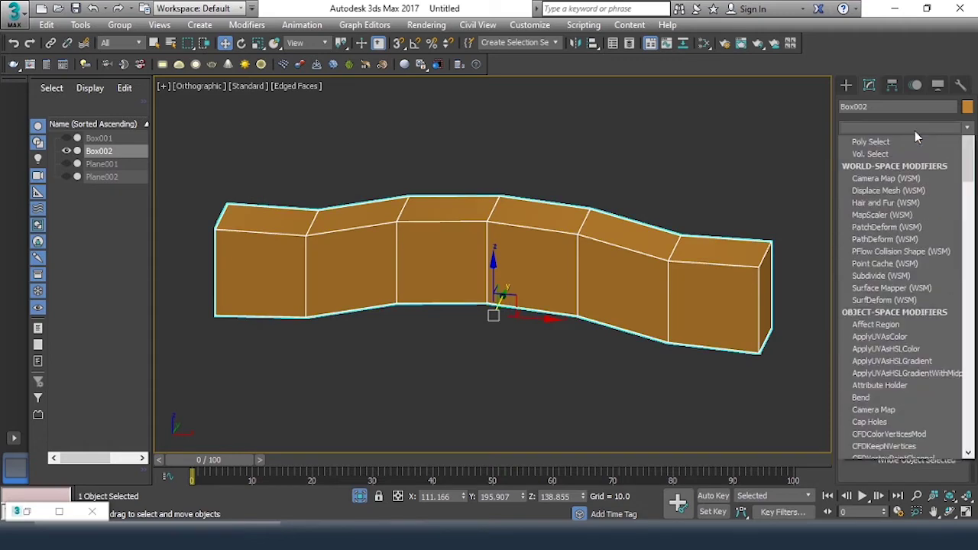
{"action": "type", "text": "turbo"}
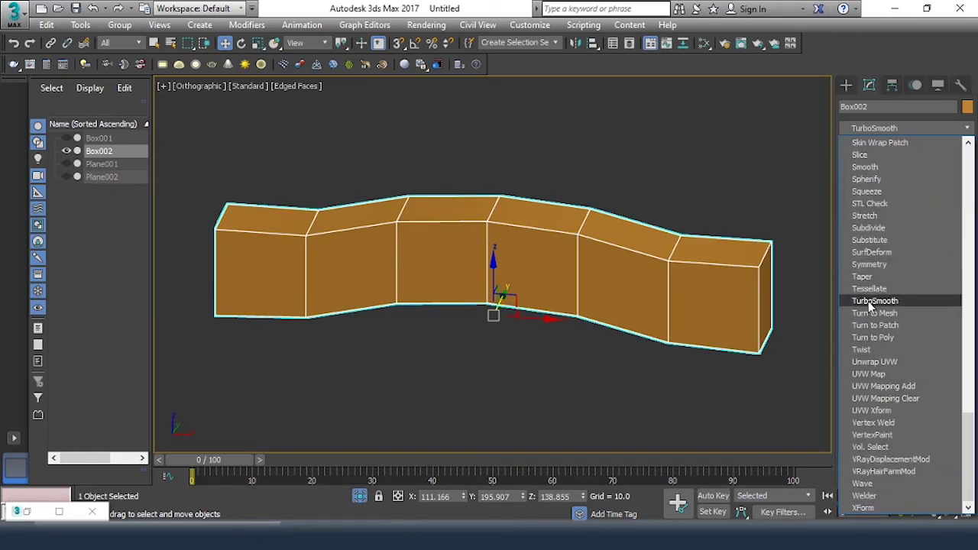
{"action": "left_click", "coordinate": [875, 302]}
{"action": "mouse_move", "coordinate": [766, 296]}
{"action": "middle_mouse_down", "text": "alt"}
{"action": "mouse_move", "coordinate": [675, 286]}
{"action": "mouse_move", "coordinate": [680, 280]}
{"action": "middle_mouse_up", "text": "alt"}
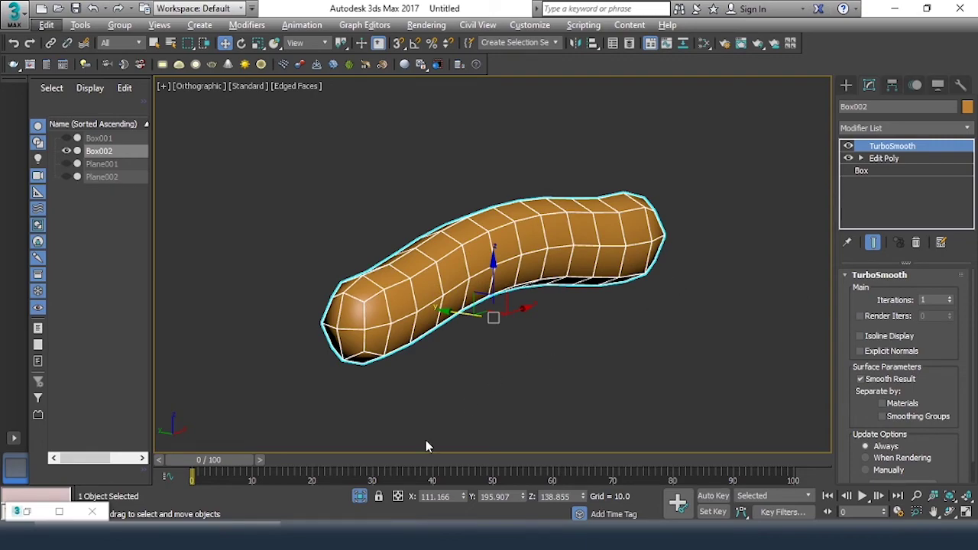
Step: End Isolate Selection so Box001 and both blueprint planes reappear
{"action": "right_click", "coordinate": [426, 446]}
{"action": "left_click", "coordinate": [514, 386]}
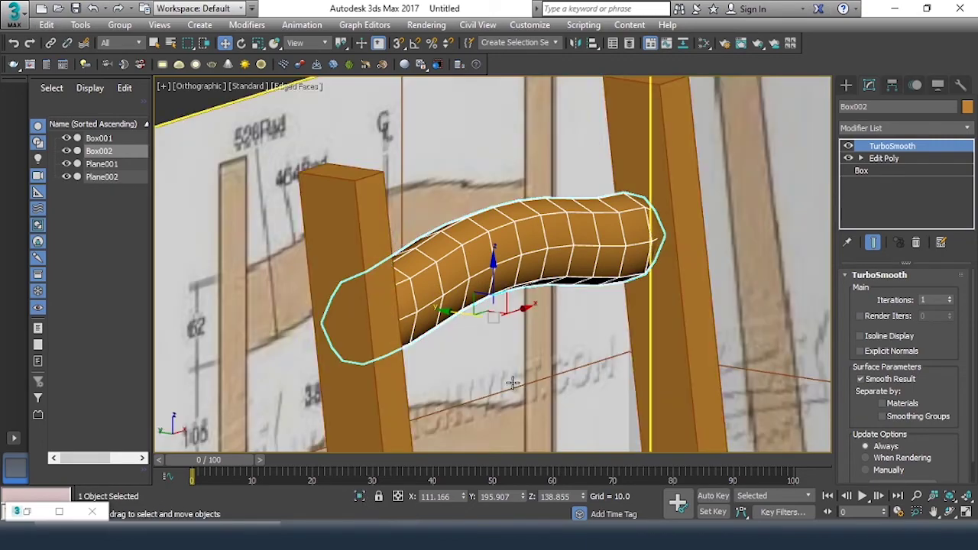
{"action": "mouse_move", "coordinate": [514, 384]}
{"action": "middle_mouse_down", "text": "alt"}
{"action": "mouse_move", "coordinate": [428, 376]}
{"action": "mouse_move", "coordinate": [518, 390]}
{"action": "middle_mouse_up", "text": "alt"}
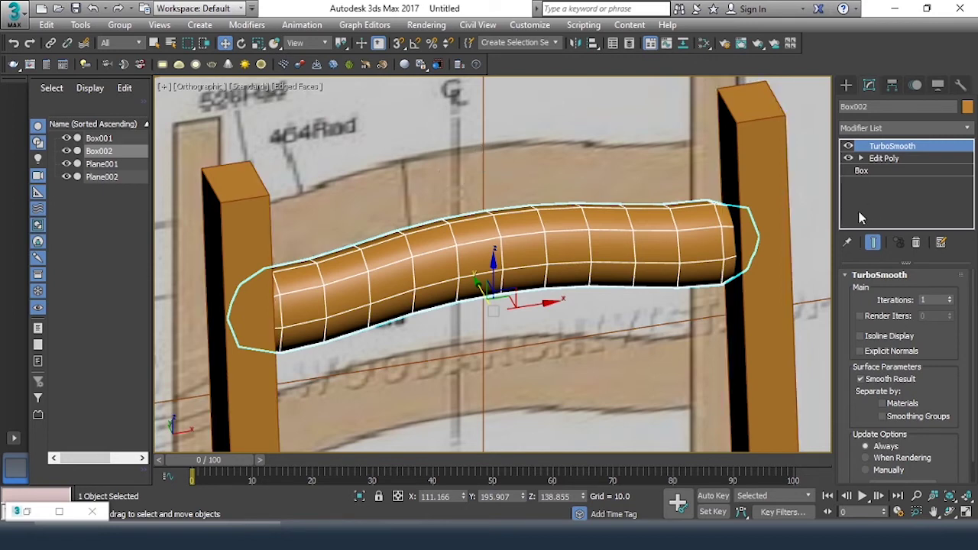
Step: Delete Box002's TurboSmooth modifier and isolate the rail on its own with Alt+Q
{"action": "left_click", "coordinate": [918, 243]}
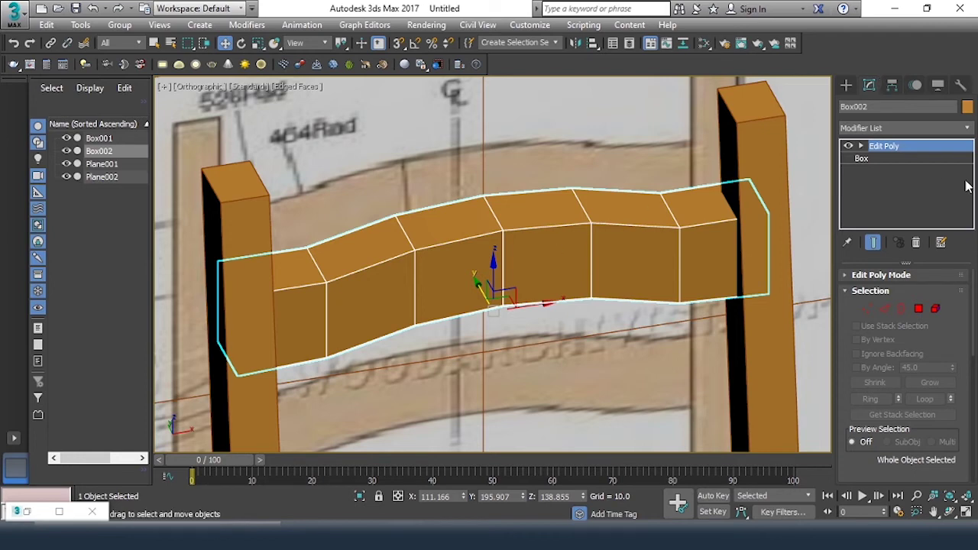
{"action": "key", "text": "alt+q"}
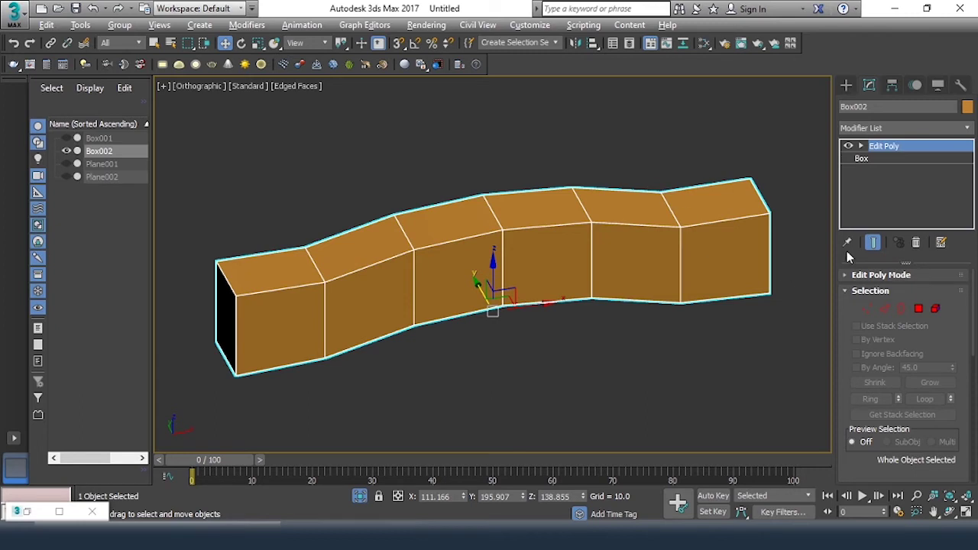
Step: In Edge mode, select one crosswise edge of the rail and extend it to a full ring
{"action": "left_click", "coordinate": [884, 310]}
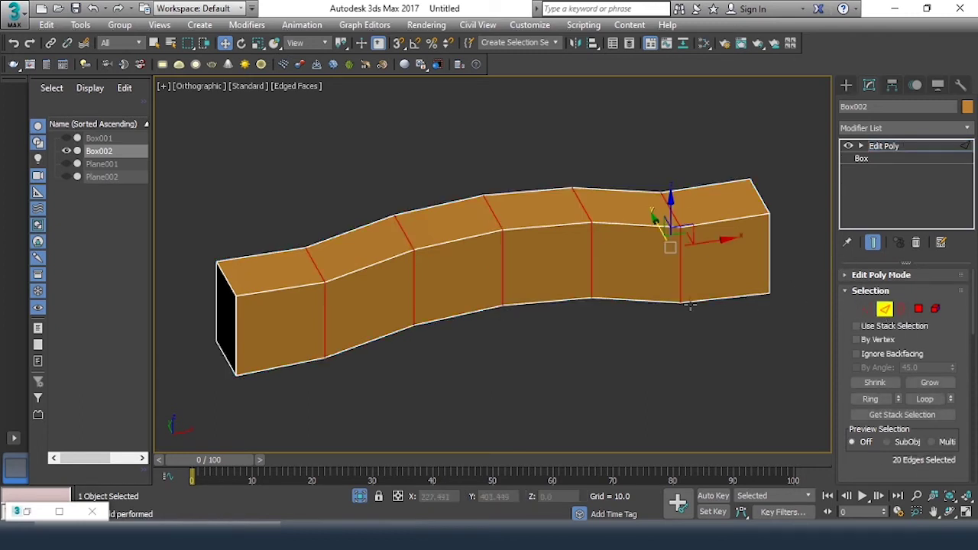
{"action": "left_click", "coordinate": [419, 239]}
{"action": "left_click", "coordinate": [407, 233]}
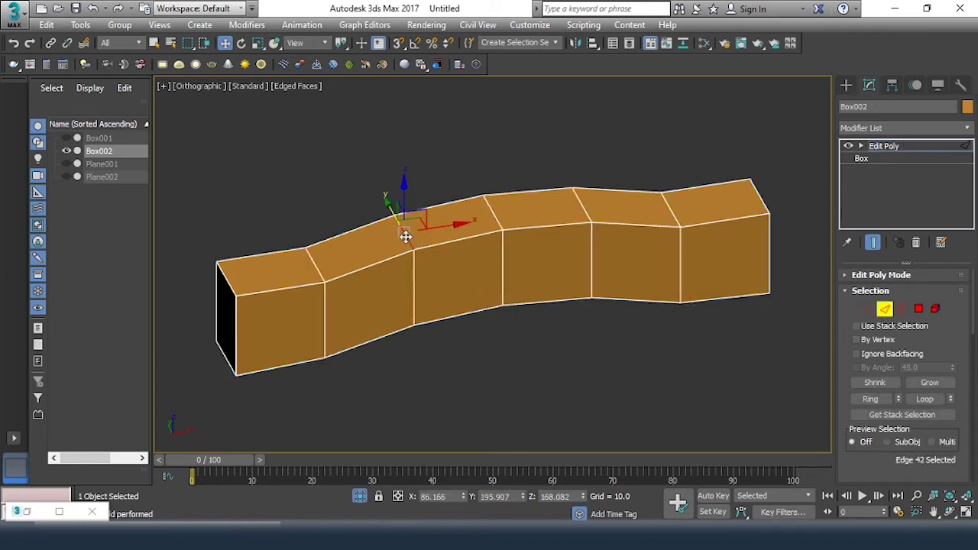
{"action": "left_click", "coordinate": [870, 400]}
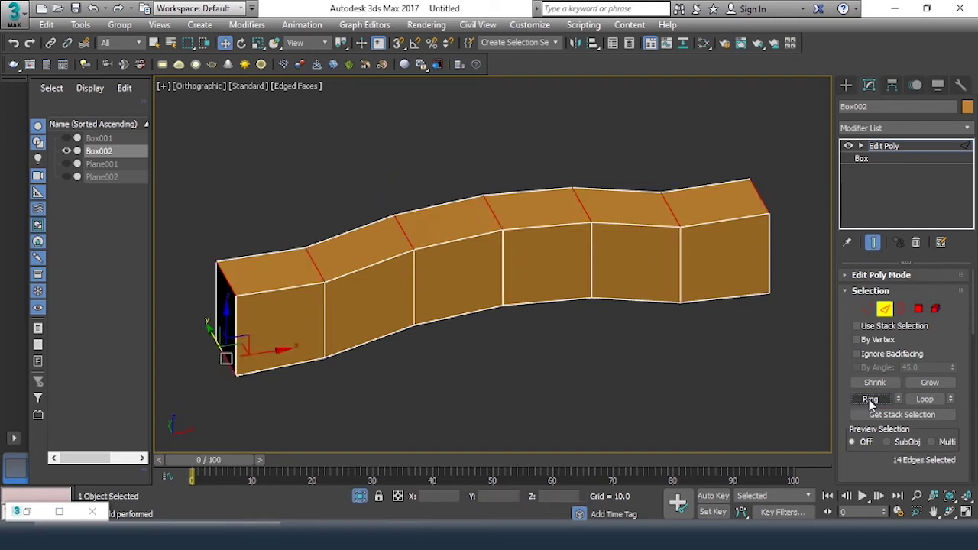
{"action": "mouse_move", "coordinate": [553, 307]}
{"action": "middle_mouse_down", "text": "alt"}
{"action": "mouse_move", "coordinate": [595, 247]}
{"action": "mouse_move", "coordinate": [553, 308]}
{"action": "middle_mouse_up", "text": "alt"}
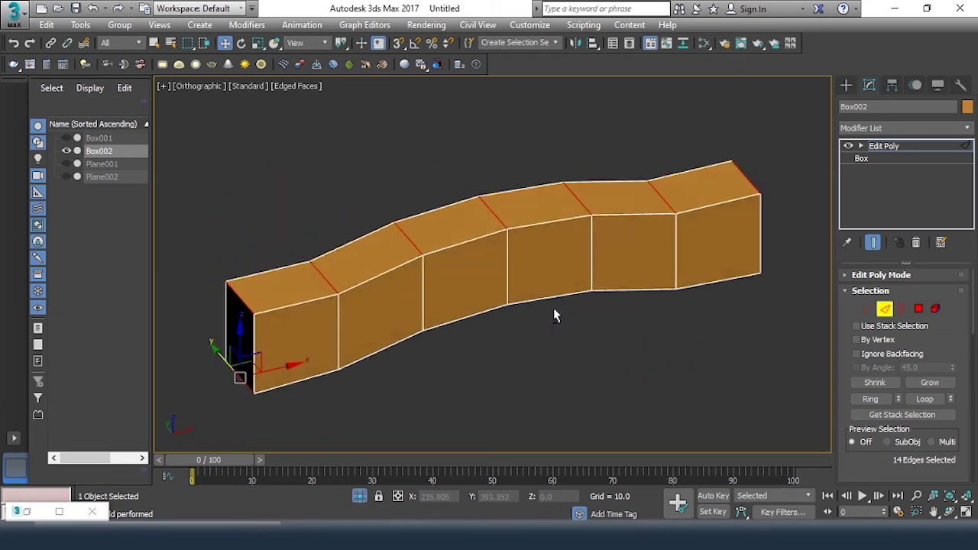
{"action": "left_click_drag", "start_coordinate": [873, 468], "coordinate": [874, 310]}
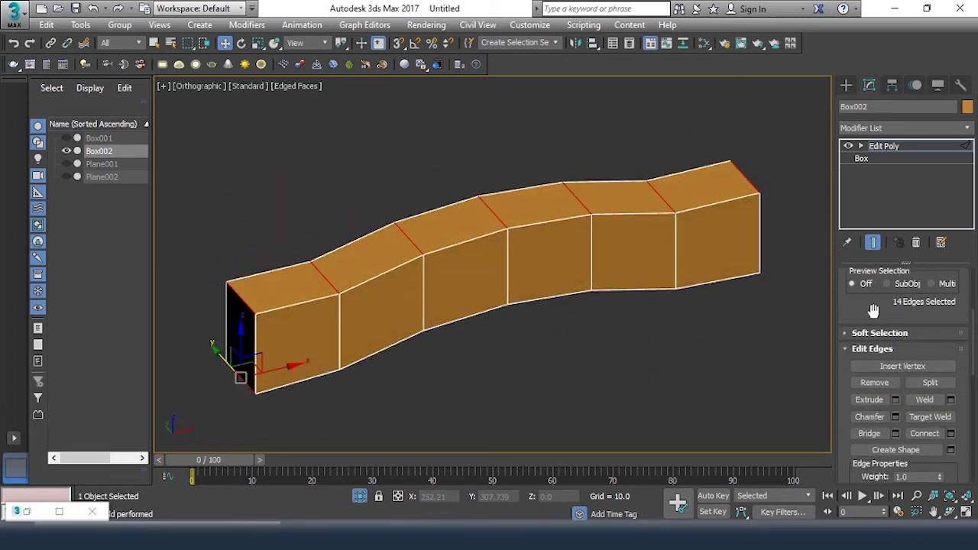
Step: Connect the ring with 3 segments and Pinch 87, confirm, and clear the selection
{"action": "left_click", "coordinate": [951, 433]}
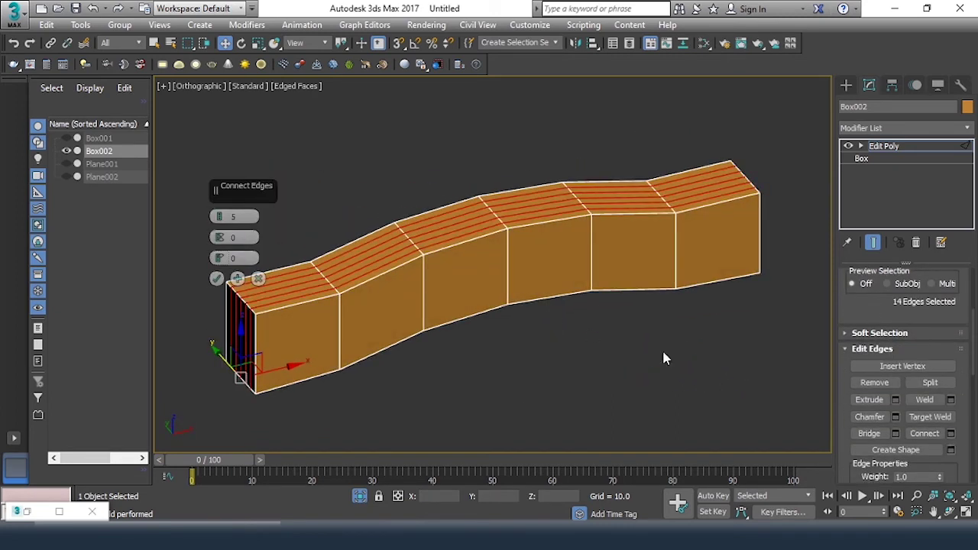
{"action": "left_click_drag", "start_coordinate": [263, 189], "coordinate": [269, 135]}
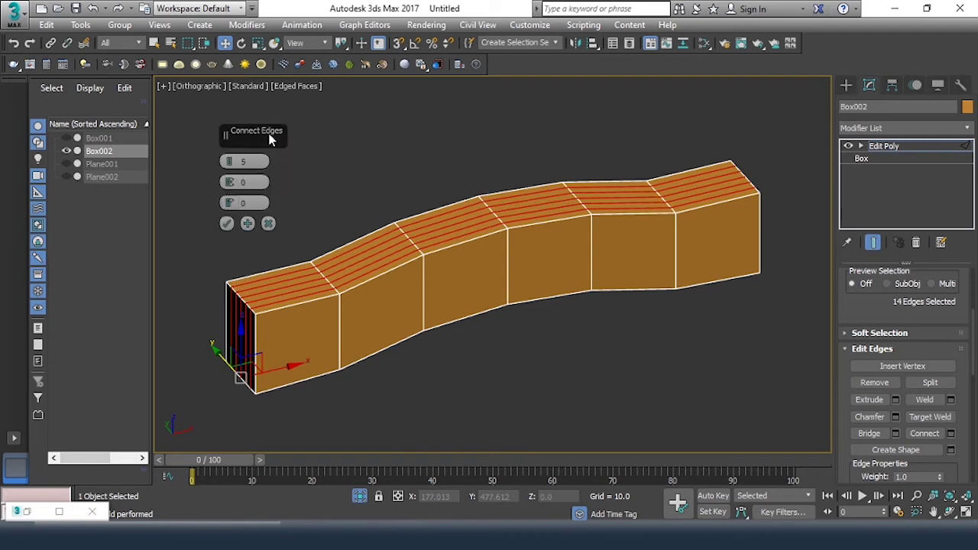
{"action": "right_click", "coordinate": [229, 162]}
{"action": "middle_click_drag", "start_coordinate": [314, 294], "coordinate": [386, 287], "text": "alt"}
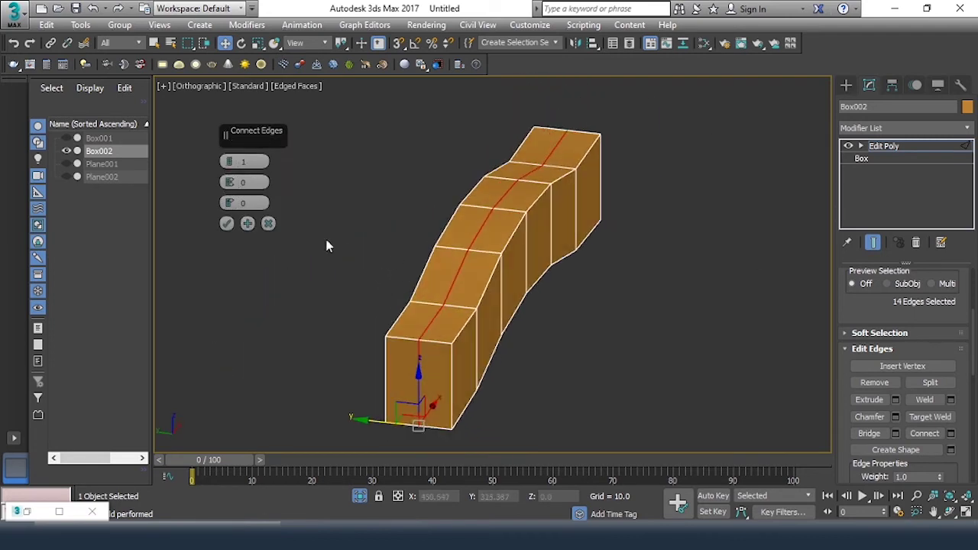
{"action": "left_click", "coordinate": [230, 161]}
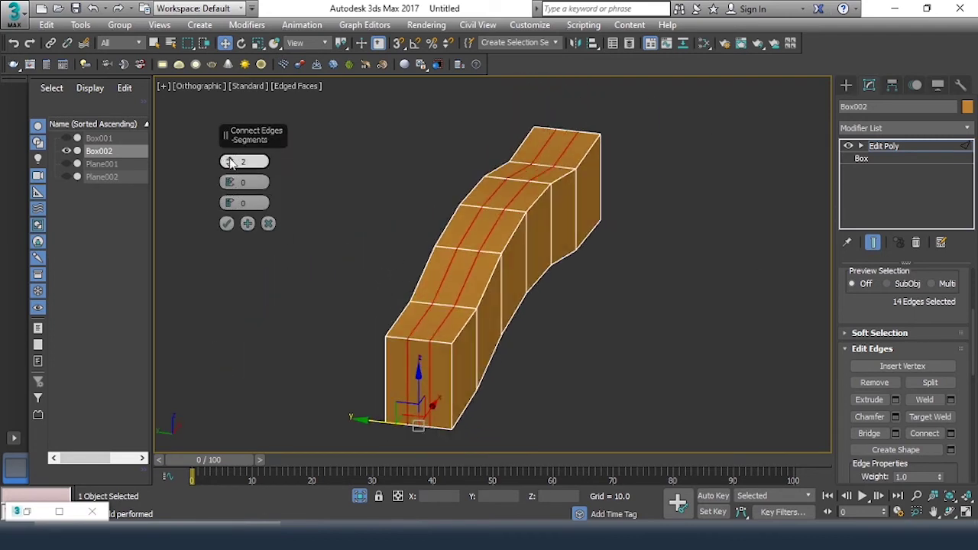
{"action": "left_click", "coordinate": [230, 161]}
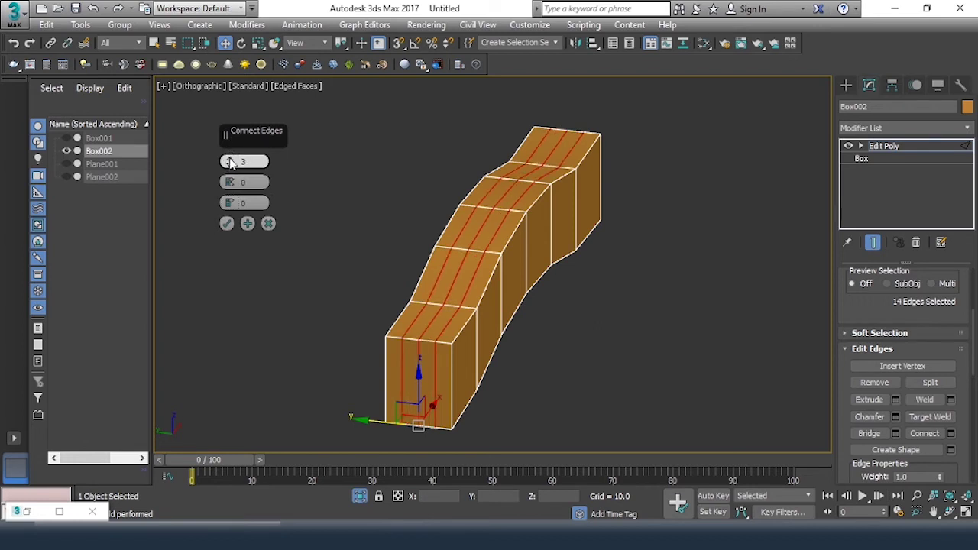
{"action": "mouse_move", "coordinate": [229, 181]}
{"action": "left_mouse_down"}
{"action": "mouse_move", "coordinate": [273, 6]}
{"action": "mouse_move", "coordinate": [280, 514]}
{"action": "left_mouse_up"}
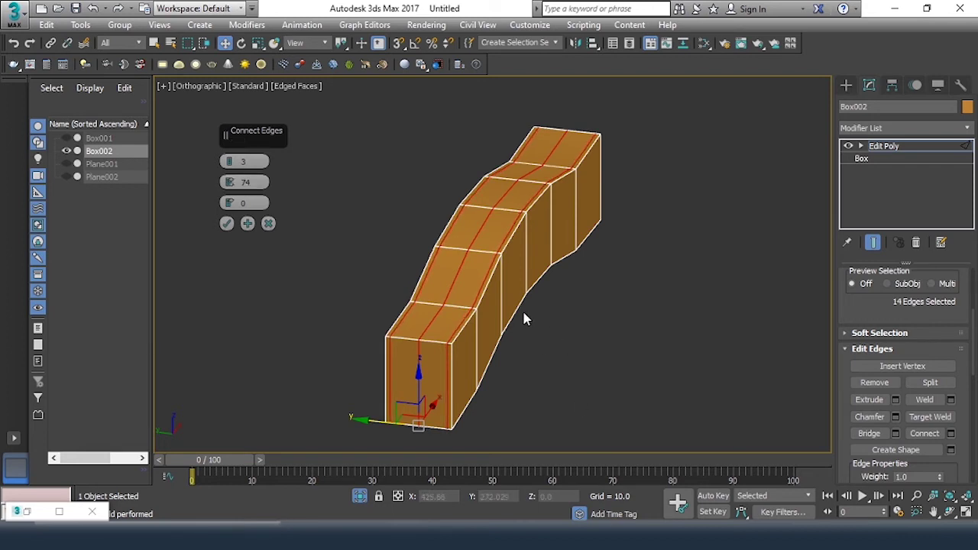
{"action": "scroll", "coordinate": [469, 312], "scroll_direction": "up", "scroll_amount": 1}
{"action": "scroll", "coordinate": [456, 344], "scroll_direction": "up", "scroll_amount": 2}
{"action": "scroll", "coordinate": [456, 344], "scroll_direction": "up", "scroll_amount": 1}
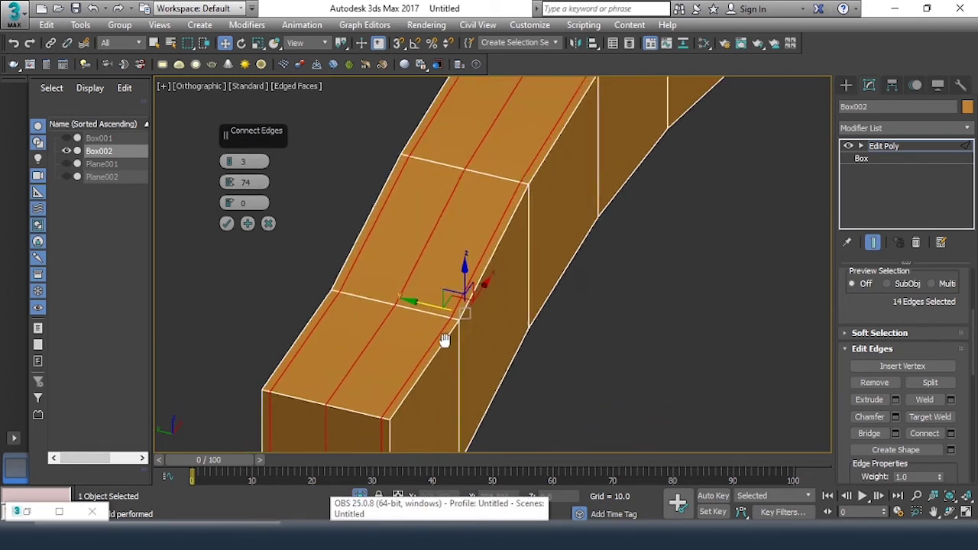
{"action": "middle_click_drag", "start_coordinate": [445, 338], "coordinate": [487, 311]}
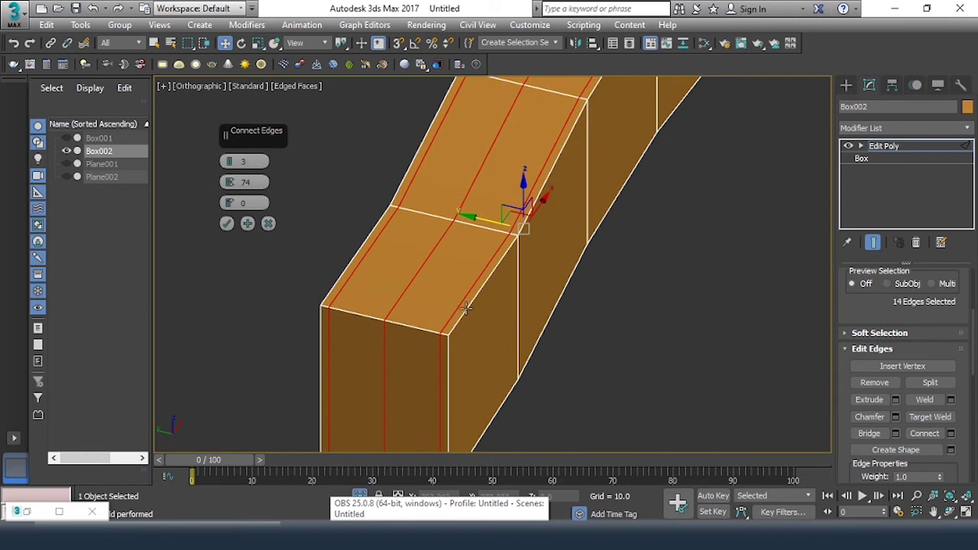
{"action": "scroll", "coordinate": [466, 308], "scroll_direction": "up", "scroll_amount": 2}
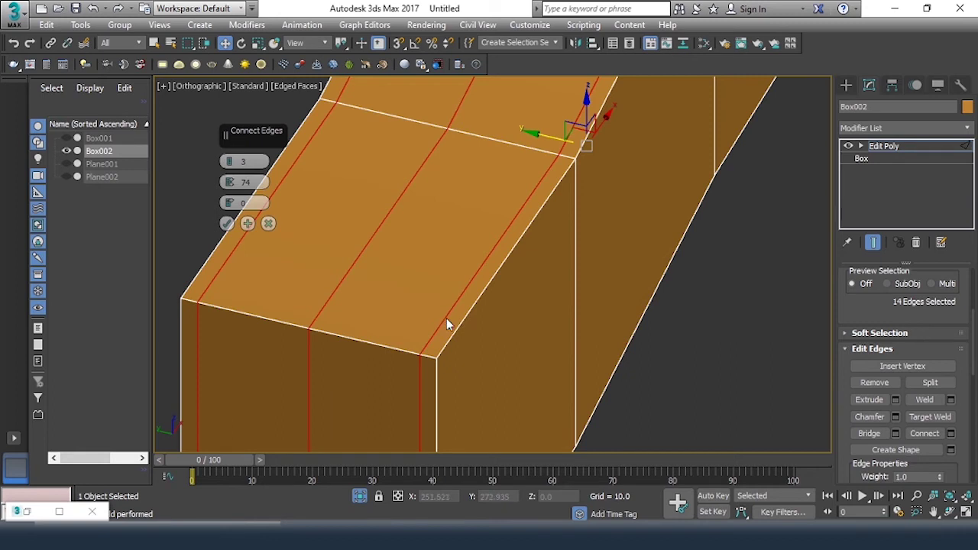
{"action": "middle_click_drag", "start_coordinate": [447, 334], "coordinate": [476, 302], "text": "alt"}
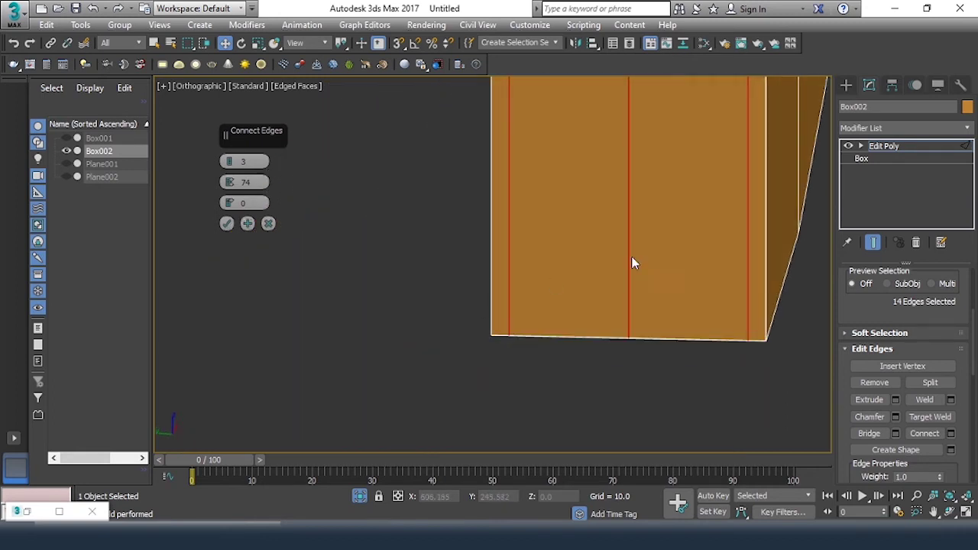
{"action": "mouse_move", "coordinate": [631, 264]}
{"action": "middle_mouse_down", "text": "alt"}
{"action": "mouse_move", "coordinate": [555, 372]}
{"action": "mouse_move", "coordinate": [559, 225]}
{"action": "middle_mouse_up", "text": "alt"}
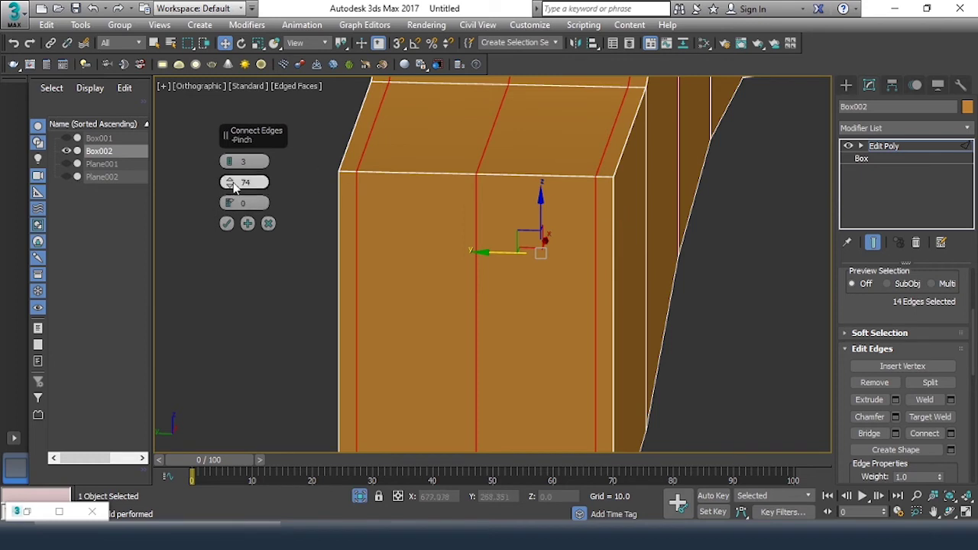
{"action": "left_click_drag", "start_coordinate": [233, 187], "coordinate": [236, 140]}
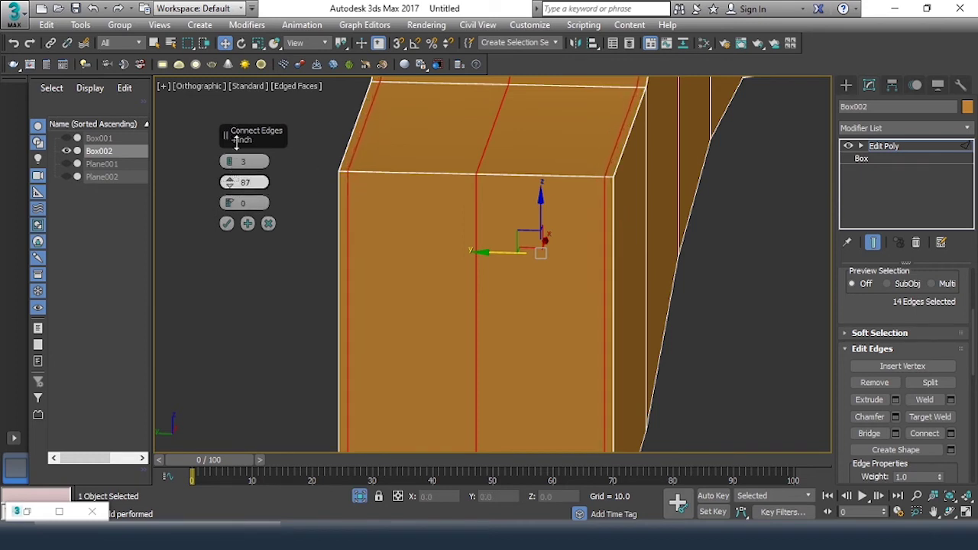
{"action": "left_click", "coordinate": [226, 223]}
{"action": "left_click", "coordinate": [228, 229]}
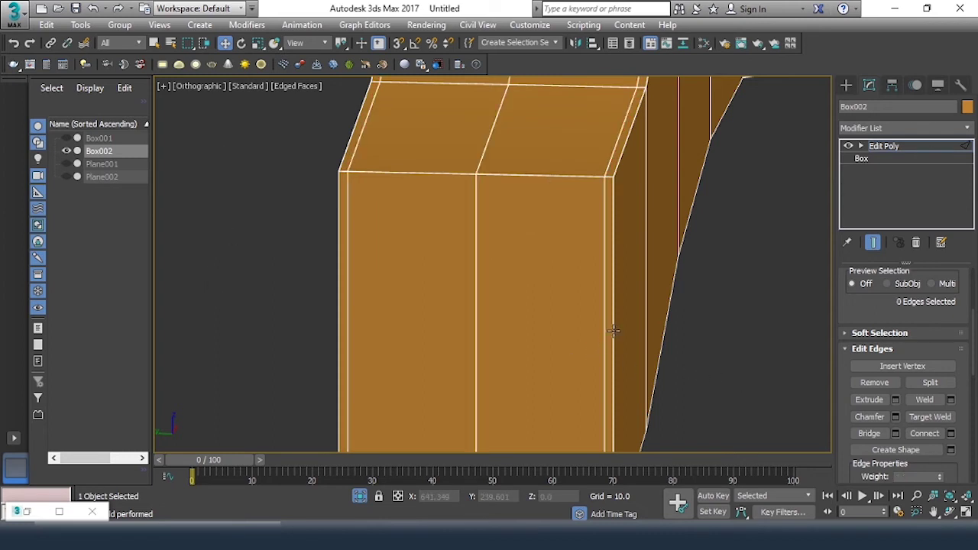
Step: Select a vertical edge at the rail's end and extend it to a ring around the rail
{"action": "left_click", "coordinate": [613, 330]}
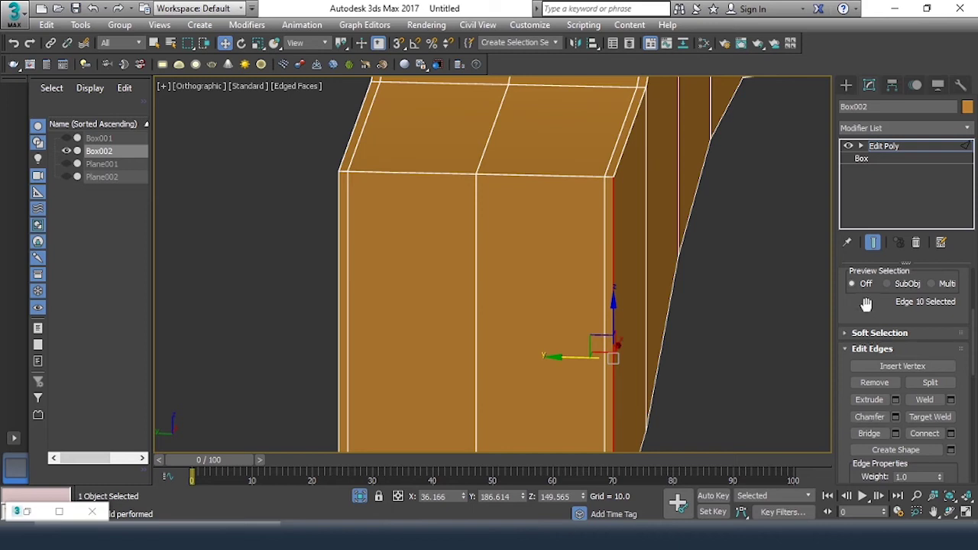
{"action": "scroll", "coordinate": [866, 304], "scroll_direction": "up", "scroll_amount": 3}
{"action": "left_click", "coordinate": [870, 349]}
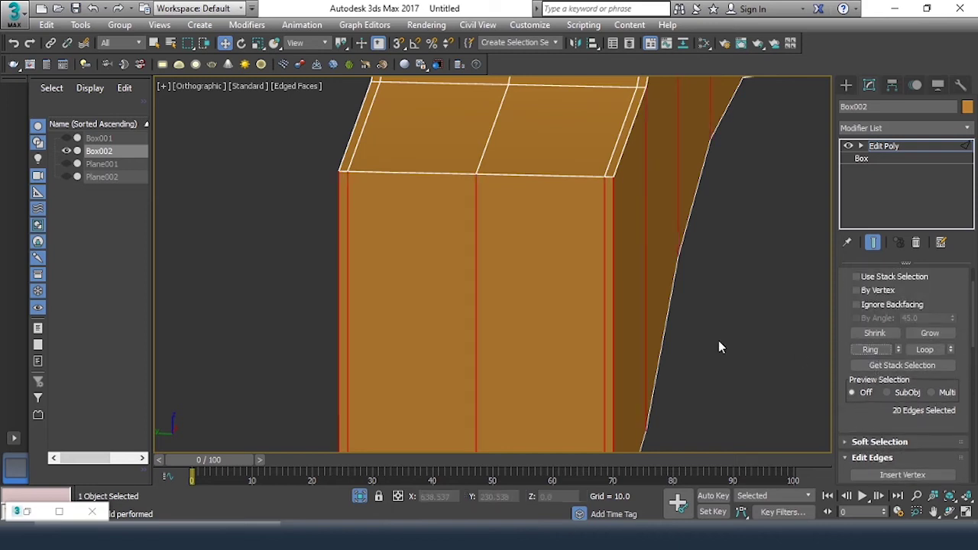
{"action": "left_click_drag", "start_coordinate": [938, 423], "coordinate": [943, 348]}
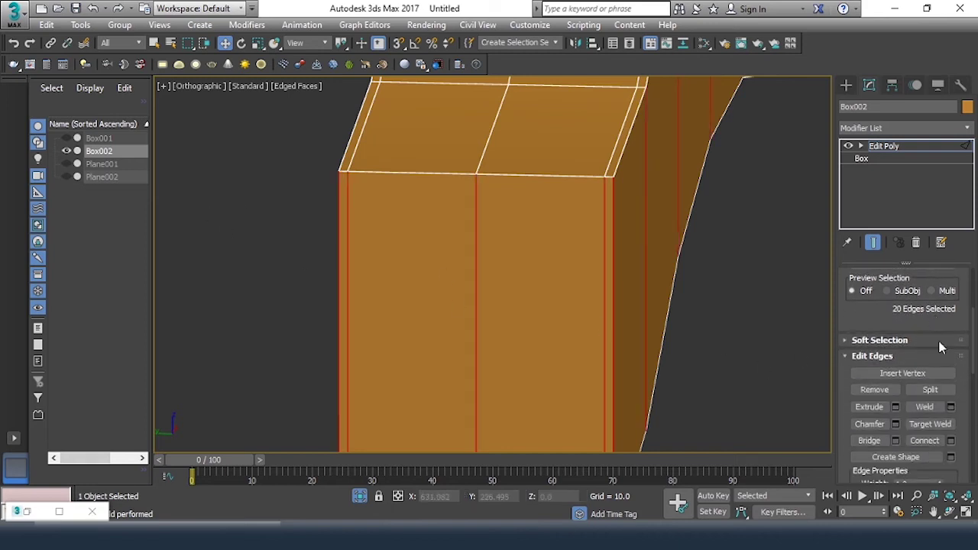
Step: Connect the ring with 3 segments at Pinch 87, confirm, and deselect the edges
{"action": "left_click", "coordinate": [950, 441]}
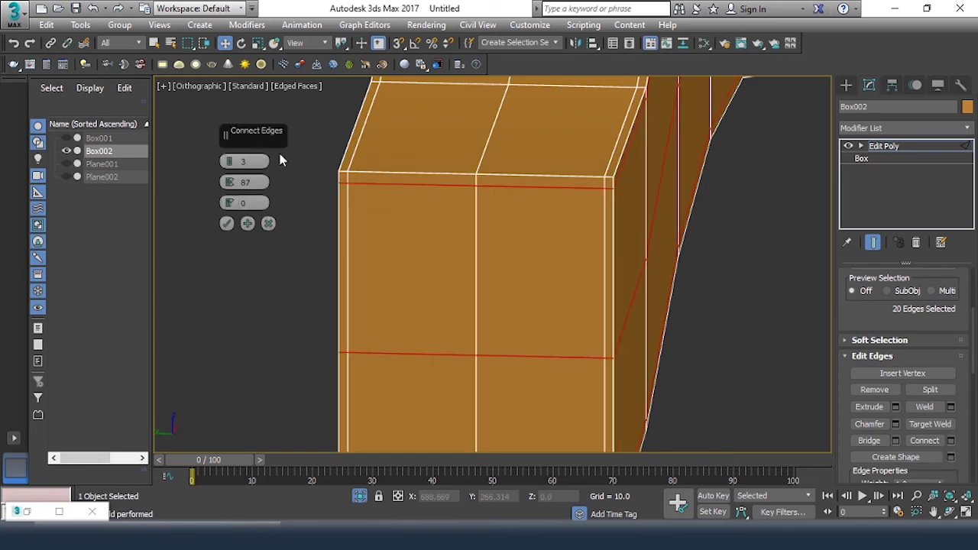
{"action": "scroll", "coordinate": [590, 218], "scroll_direction": "up", "scroll_amount": 5}
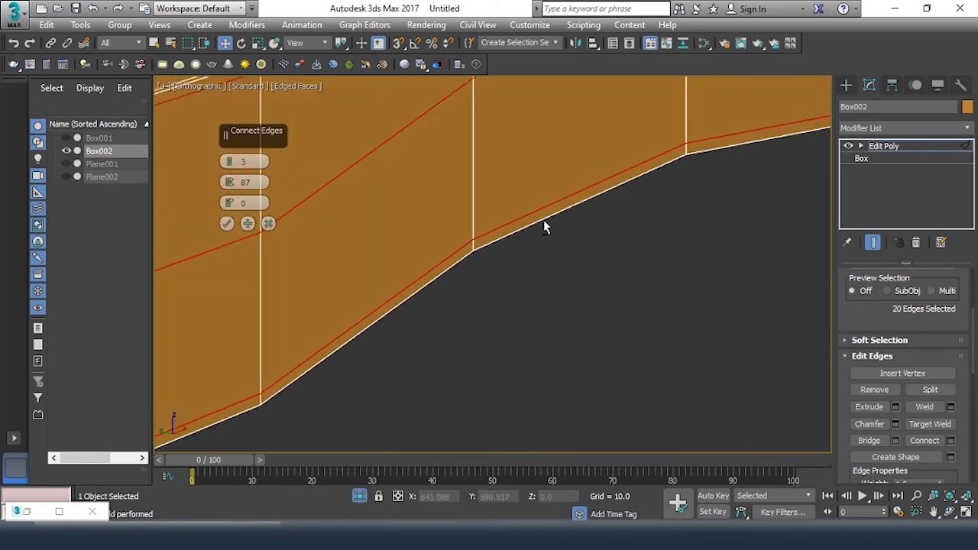
{"action": "middle_click_drag", "start_coordinate": [544, 225], "coordinate": [589, 239]}
{"action": "scroll", "coordinate": [589, 239], "scroll_direction": "down", "scroll_amount": 3}
{"action": "scroll", "coordinate": [497, 158], "scroll_direction": "down", "scroll_amount": 2}
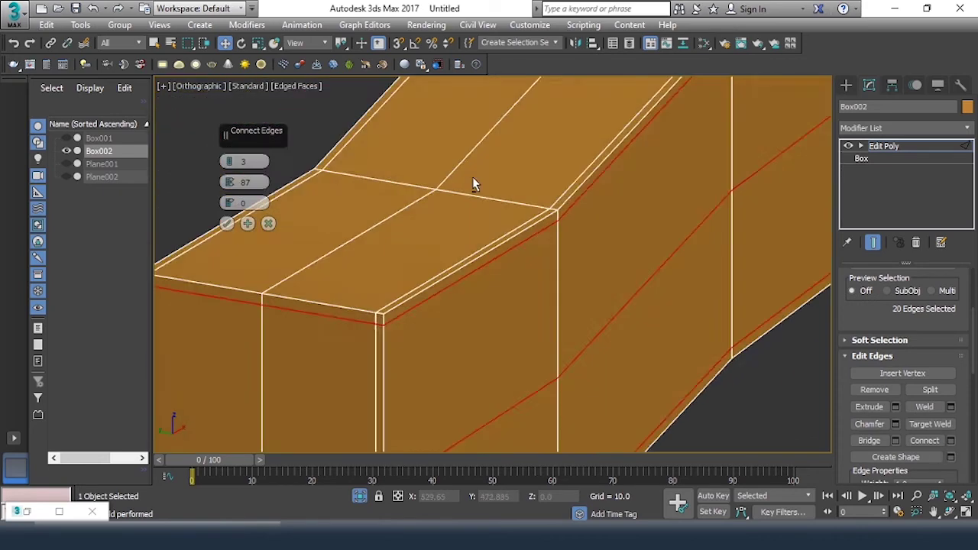
{"action": "scroll", "coordinate": [473, 176], "scroll_direction": "up", "scroll_amount": 2}
{"action": "middle_click_drag", "start_coordinate": [480, 167], "coordinate": [469, 169], "text": "alt"}
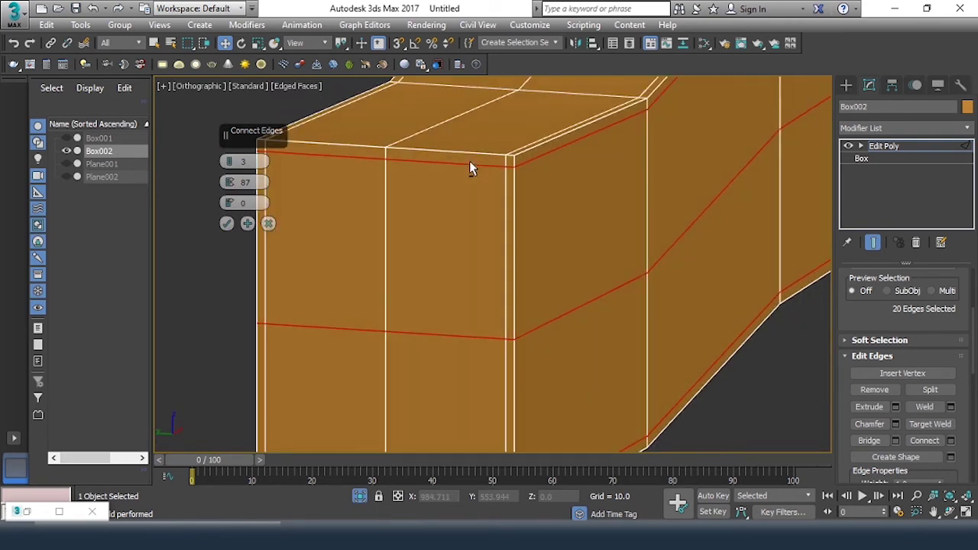
{"action": "left_click", "coordinate": [227, 224]}
{"action": "left_click", "coordinate": [197, 229]}
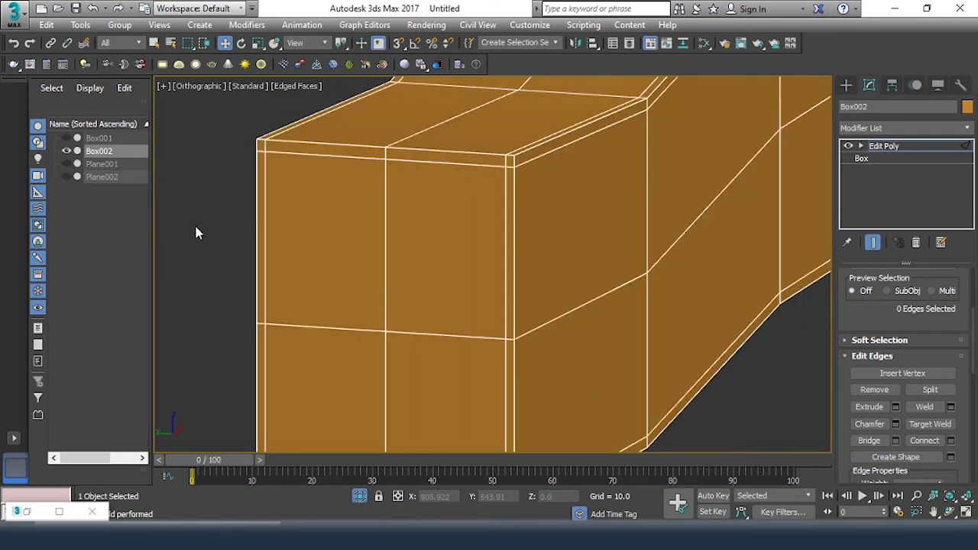
{"action": "mouse_move", "coordinate": [197, 229]}
{"action": "middle_mouse_down", "text": "alt"}
{"action": "mouse_move", "coordinate": [392, 221]}
{"action": "mouse_move", "coordinate": [438, 256]}
{"action": "mouse_move", "coordinate": [438, 236]}
{"action": "mouse_move", "coordinate": [405, 240]}
{"action": "mouse_move", "coordinate": [500, 282]}
{"action": "mouse_move", "coordinate": [323, 247]}
{"action": "mouse_move", "coordinate": [522, 258]}
{"action": "mouse_move", "coordinate": [406, 247]}
{"action": "mouse_move", "coordinate": [461, 274]}
{"action": "mouse_move", "coordinate": [542, 264]}
{"action": "middle_mouse_up", "text": "alt"}
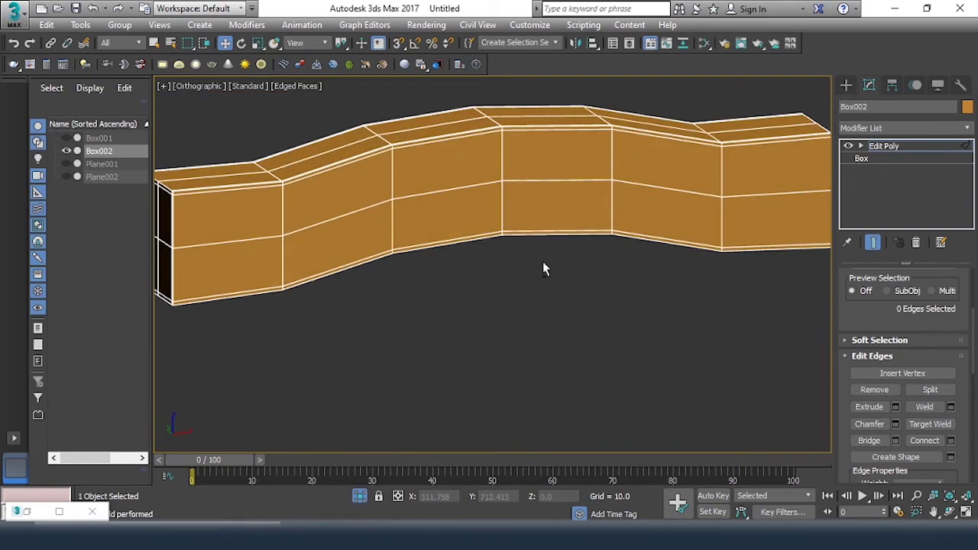
Step: Add a TurboSmooth modifier to the rail and turn off edged faces with F4
{"action": "left_click", "coordinate": [893, 130]}
{"action": "key", "text": "t"}
{"action": "key", "text": "u"}
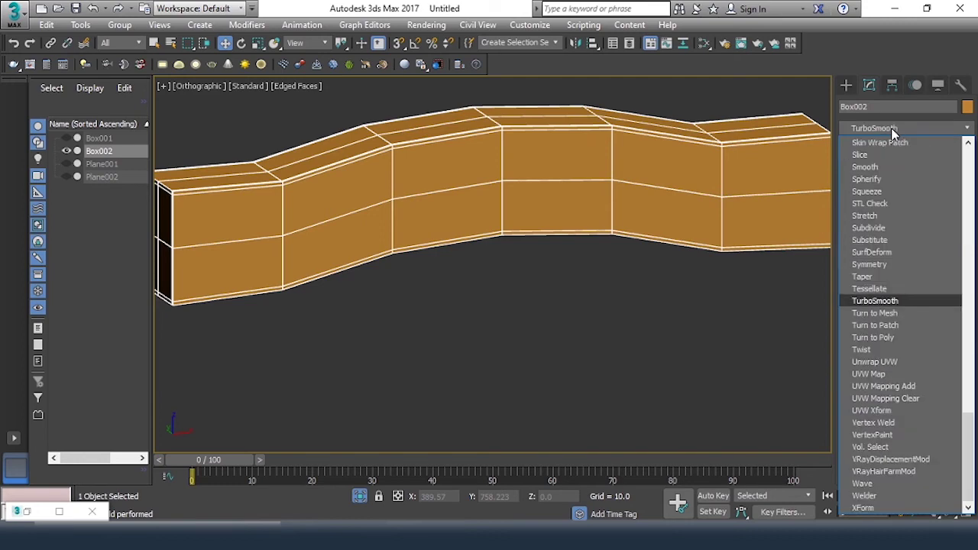
{"action": "key", "text": "Return"}
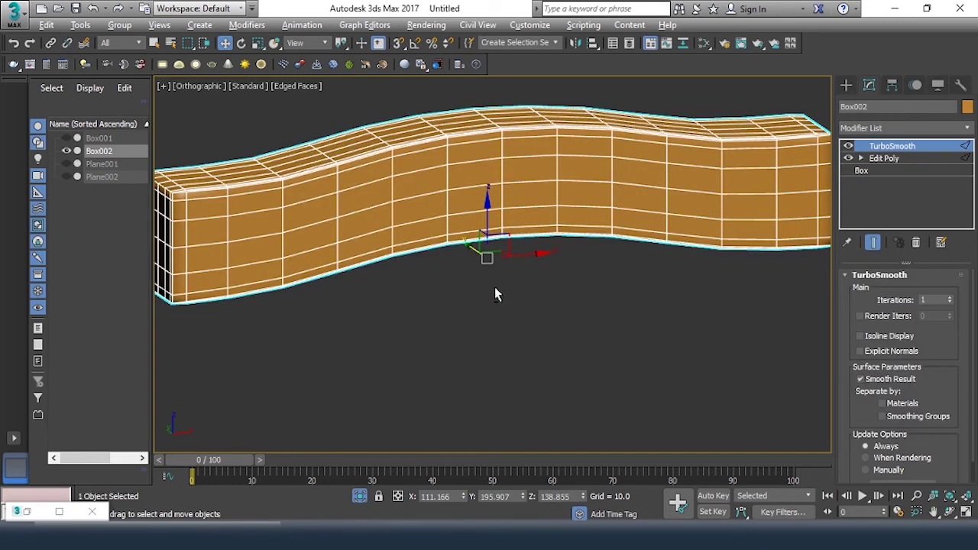
{"action": "middle_click_drag", "start_coordinate": [494, 286], "coordinate": [516, 293], "text": "alt"}
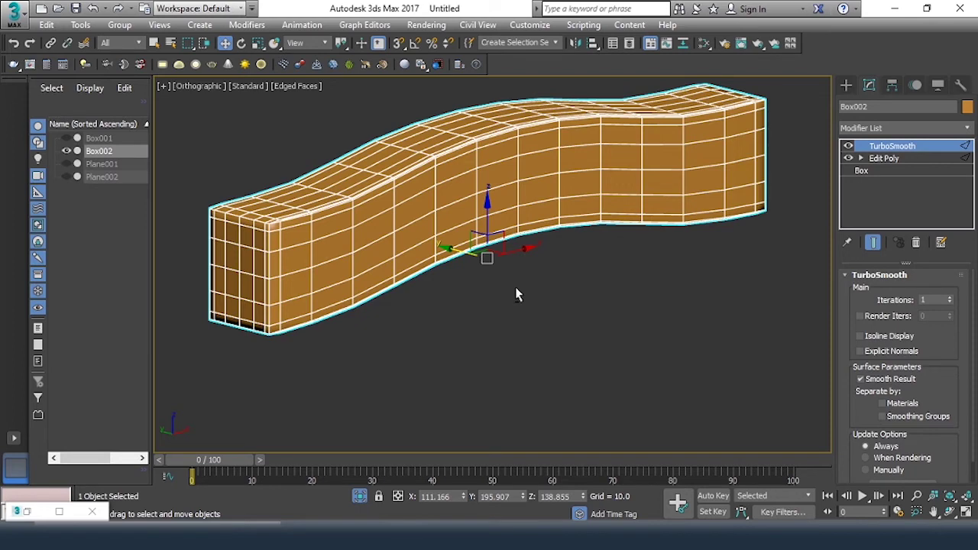
{"action": "key", "text": "F4"}
{"action": "left_click", "coordinate": [553, 264]}
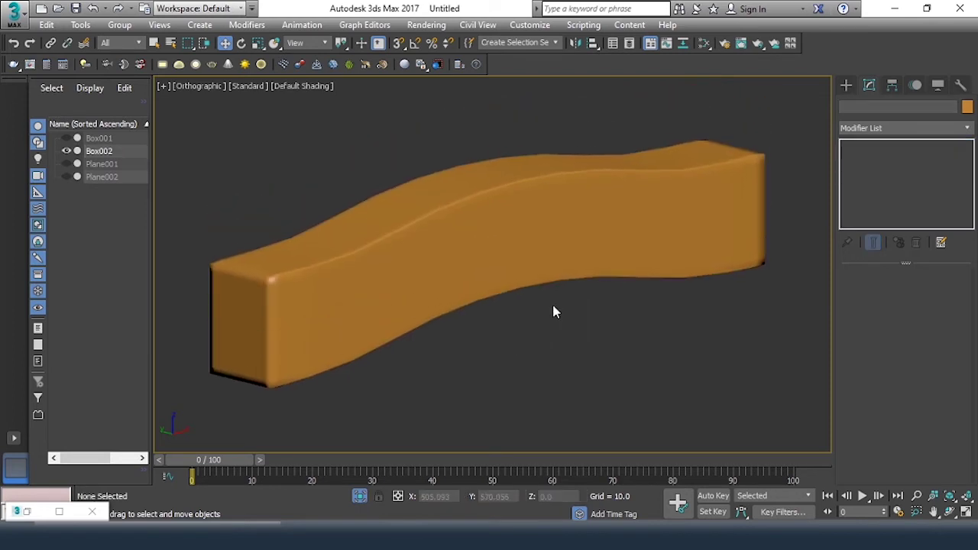
{"action": "left_click", "coordinate": [504, 264]}
{"action": "mouse_move", "coordinate": [504, 264]}
{"action": "middle_mouse_down", "text": "alt"}
{"action": "mouse_move", "coordinate": [553, 306]}
{"action": "mouse_move", "coordinate": [535, 277]}
{"action": "mouse_move", "coordinate": [468, 291]}
{"action": "middle_mouse_up", "text": "alt"}
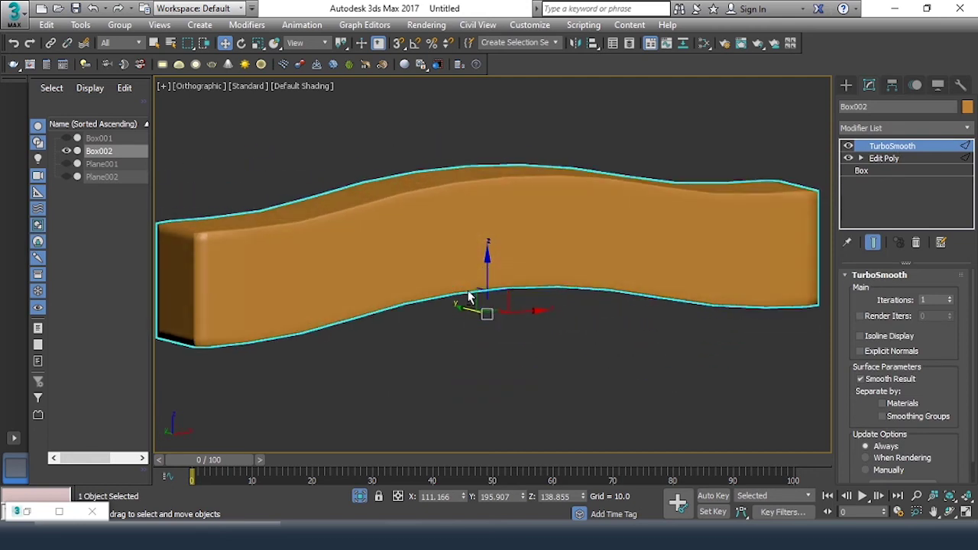
Step: Raise TurboSmooth iterations to 2 and return to the four-viewport layout
{"action": "left_click", "coordinate": [951, 299]}
{"action": "left_click", "coordinate": [675, 327]}
{"action": "left_click", "coordinate": [628, 276]}
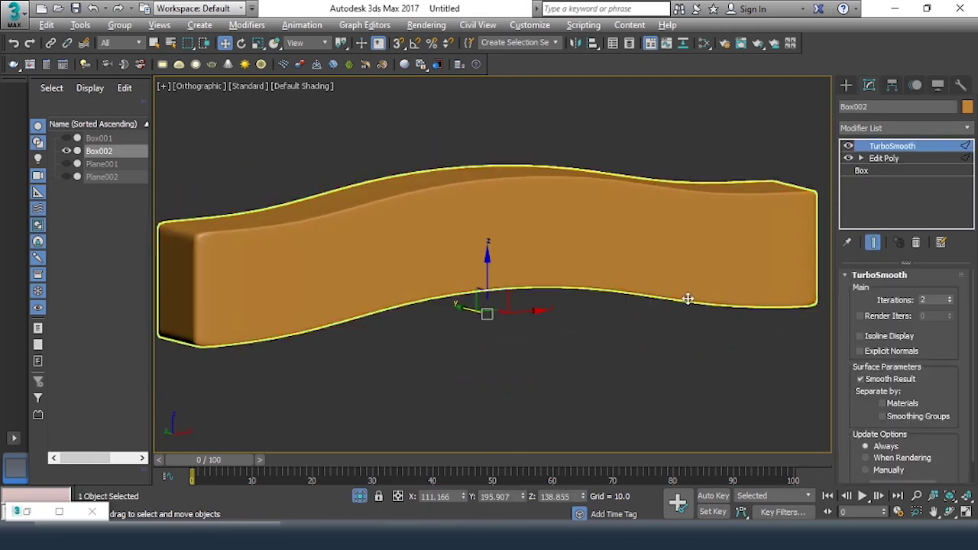
{"action": "mouse_move", "coordinate": [688, 297]}
{"action": "middle_mouse_down", "text": "alt"}
{"action": "mouse_move", "coordinate": [638, 321]}
{"action": "mouse_move", "coordinate": [504, 325]}
{"action": "mouse_move", "coordinate": [430, 312]}
{"action": "mouse_move", "coordinate": [524, 328]}
{"action": "mouse_move", "coordinate": [667, 322]}
{"action": "middle_mouse_up", "text": "alt"}
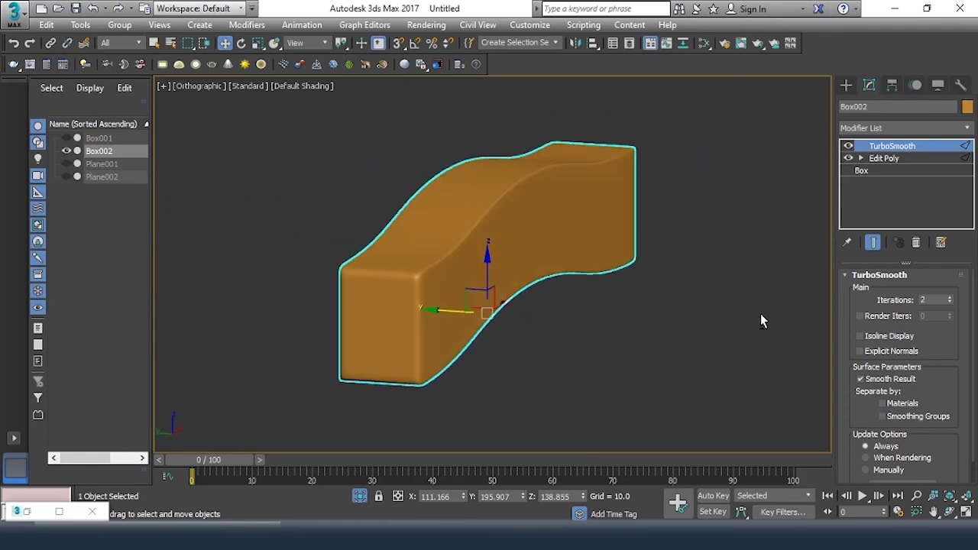
{"action": "scroll", "coordinate": [437, 269], "scroll_direction": "up", "scroll_amount": 2}
{"action": "scroll", "coordinate": [440, 266], "scroll_direction": "up", "scroll_amount": 3}
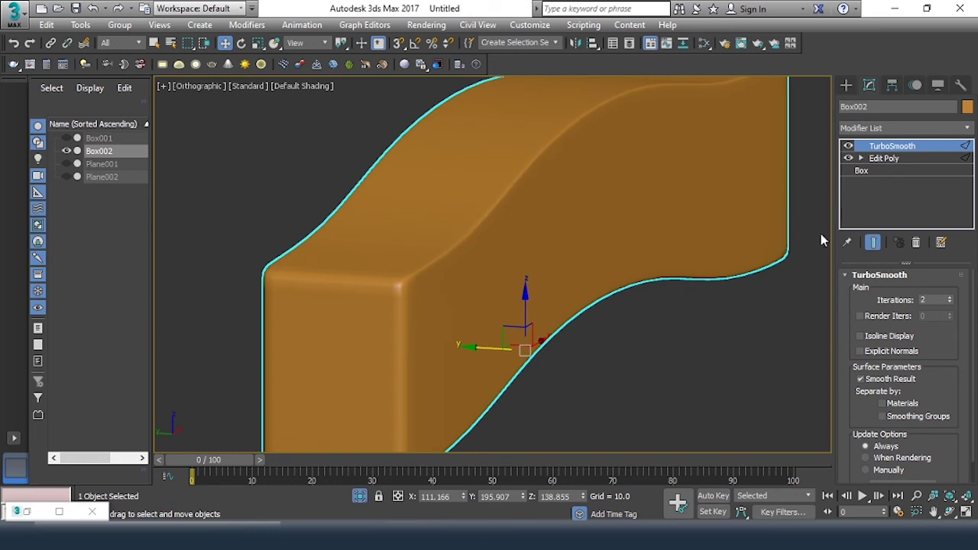
{"action": "scroll", "coordinate": [612, 269], "scroll_direction": "down", "scroll_amount": 4}
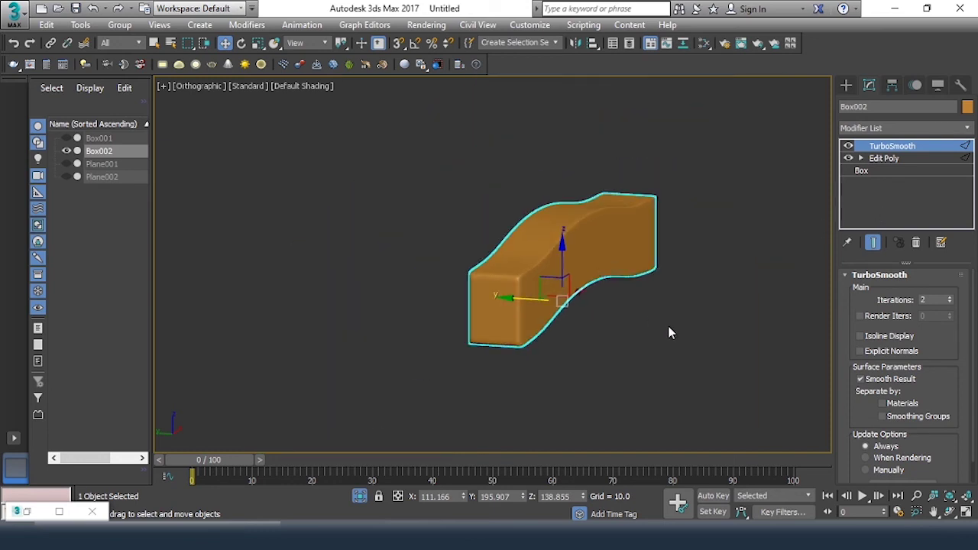
{"action": "key", "text": "alt+w"}
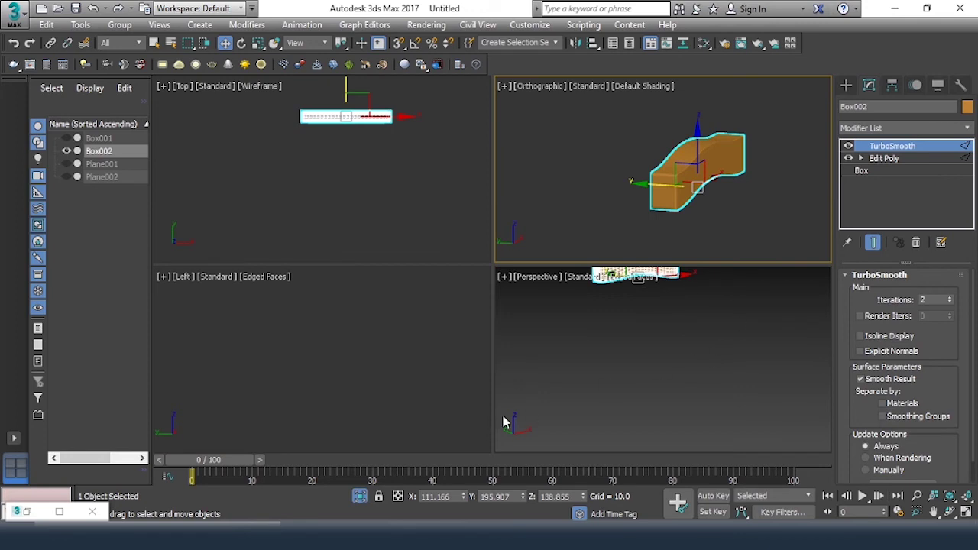
Step: Unhide the chair parts and reference planes, switch to a Front view, and line the rail up with the reference
{"action": "left_click", "coordinate": [359, 496]}
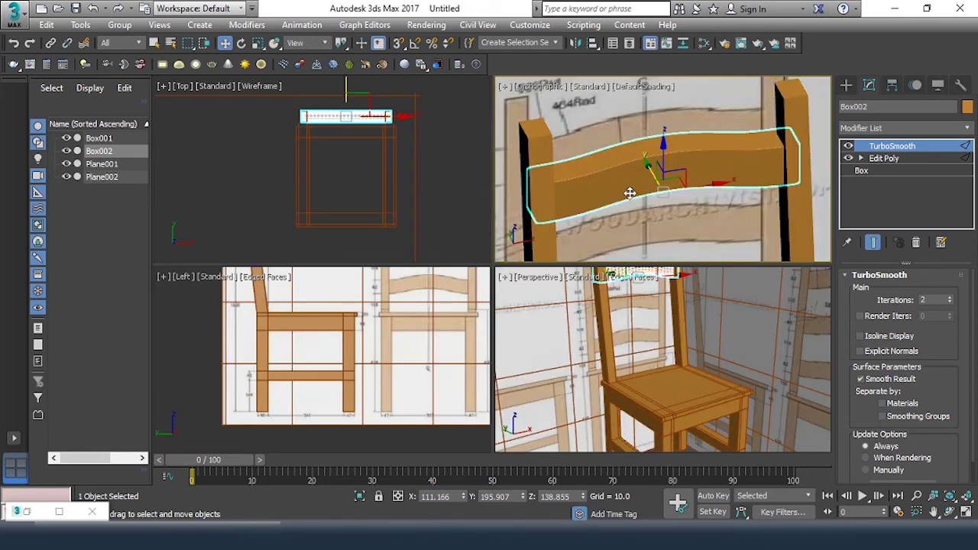
{"action": "key", "text": "f"}
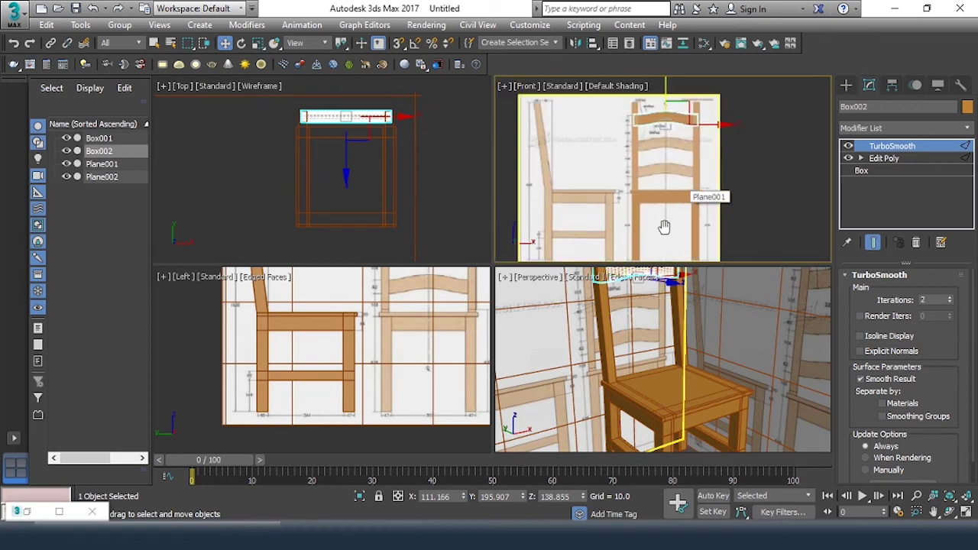
{"action": "scroll", "coordinate": [644, 166], "scroll_direction": "down", "scroll_amount": 4}
{"action": "scroll", "coordinate": [644, 166], "scroll_direction": "up", "scroll_amount": 4}
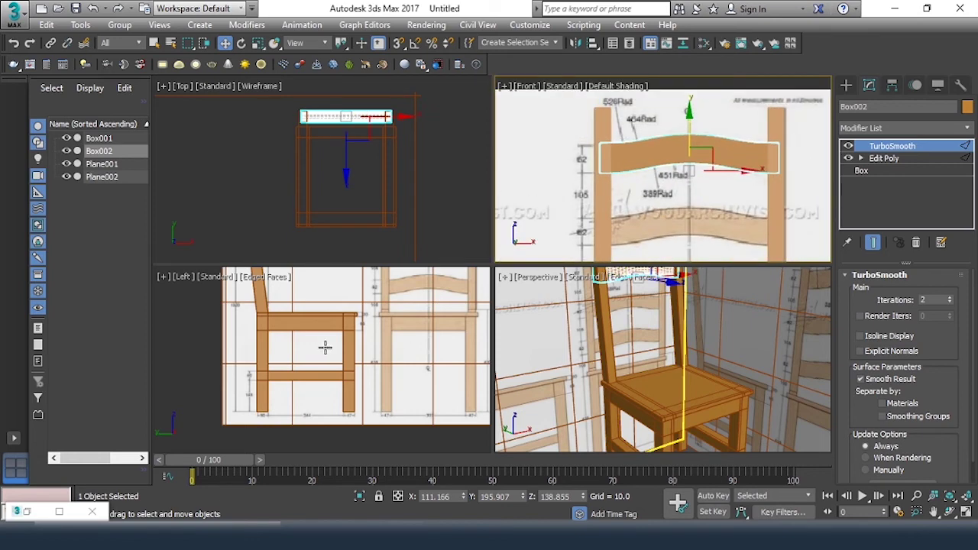
{"action": "scroll", "coordinate": [314, 337], "scroll_direction": "up", "scroll_amount": 5}
{"action": "scroll", "coordinate": [300, 327], "scroll_direction": "up", "scroll_amount": 3}
{"action": "scroll", "coordinate": [321, 351], "scroll_direction": "up", "scroll_amount": 3}
{"action": "scroll", "coordinate": [342, 376], "scroll_direction": "up", "scroll_amount": 2}
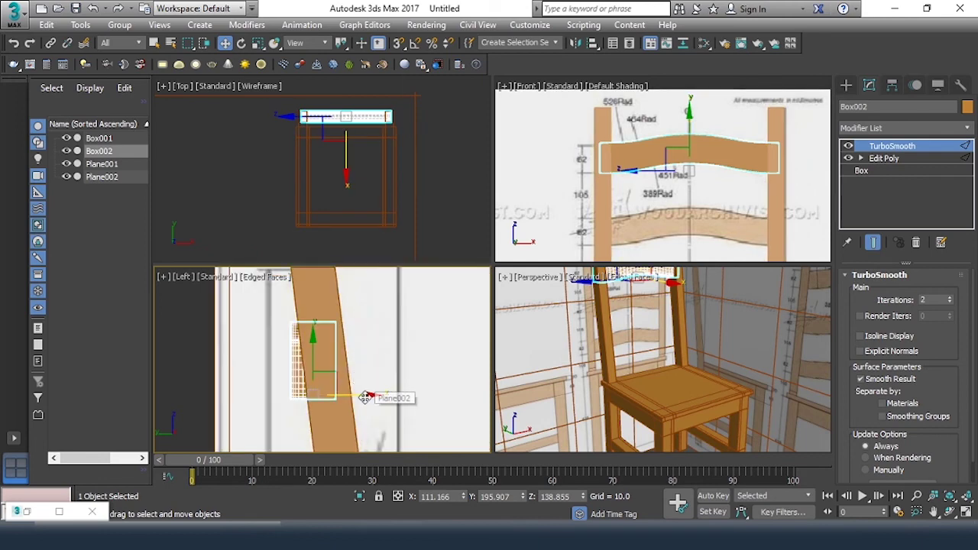
{"action": "left_click_drag", "start_coordinate": [365, 396], "coordinate": [373, 397]}
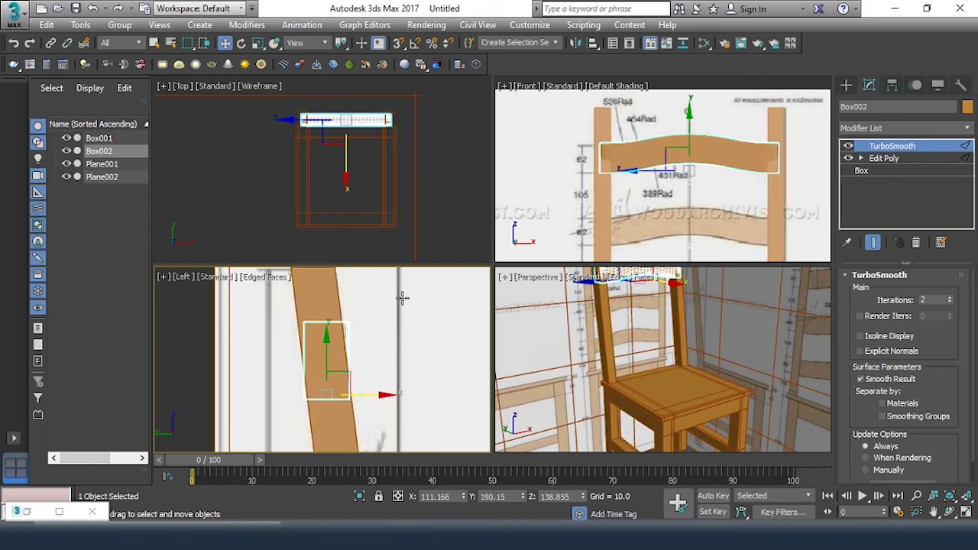
Step: Scale the rail thinner to about 62 percent and rotate it to follow the back leg's slope
{"action": "key", "text": "r"}
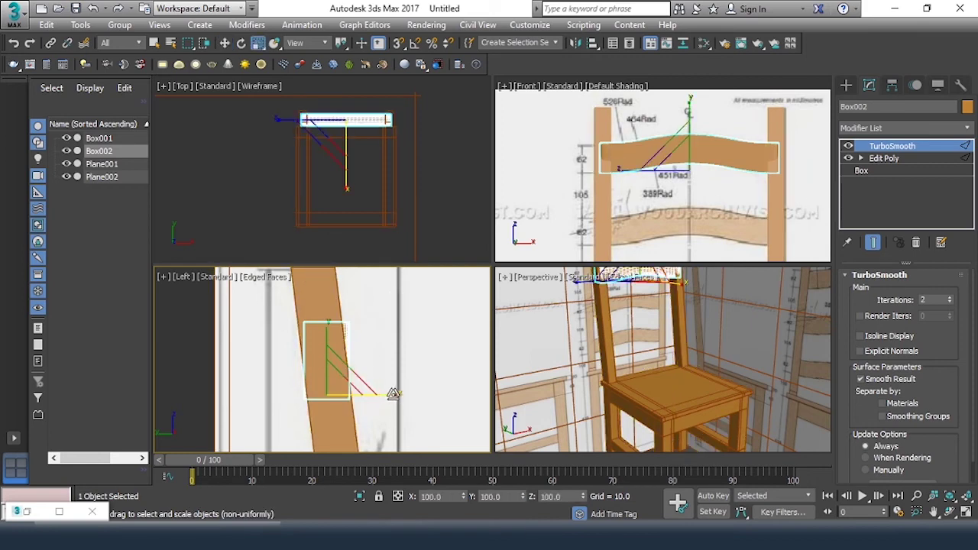
{"action": "left_click_drag", "start_coordinate": [394, 394], "coordinate": [360, 394]}
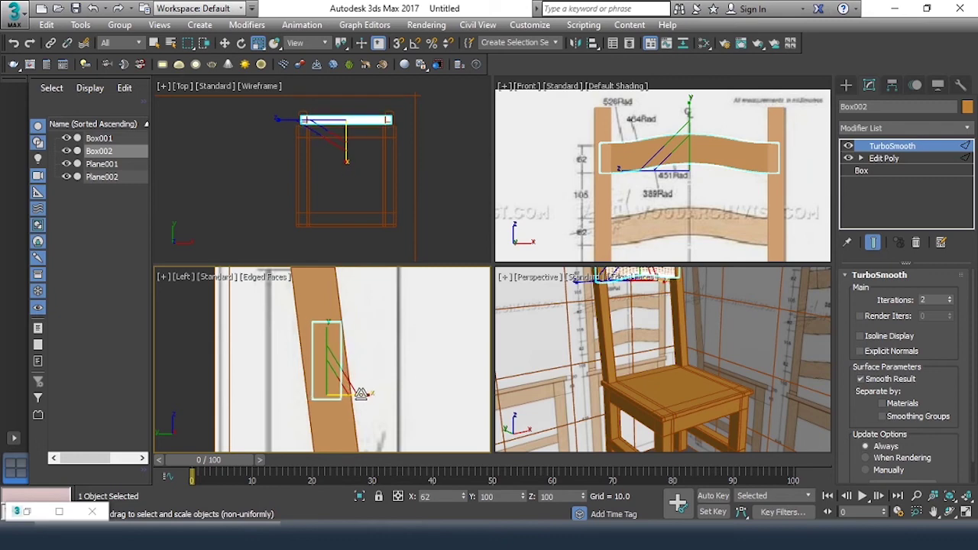
{"action": "key", "text": "w"}
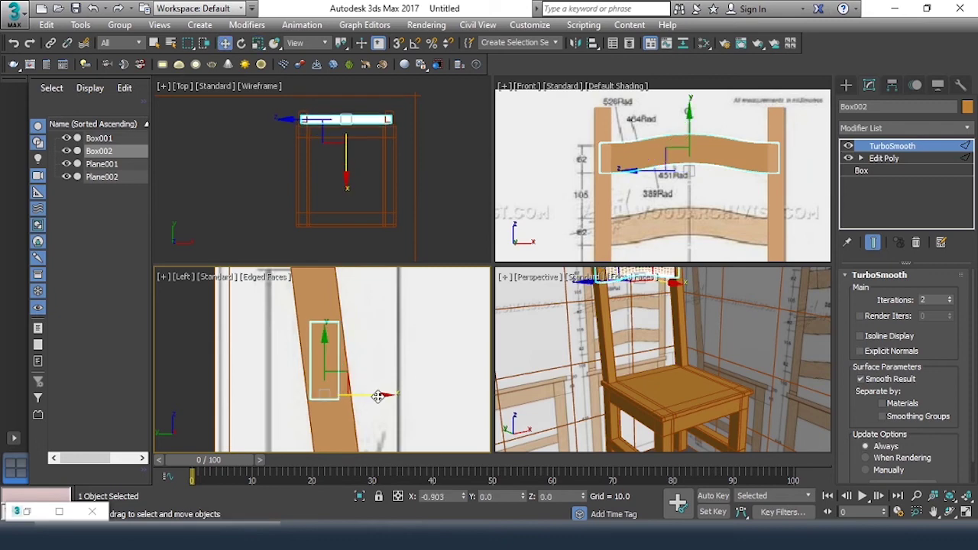
{"action": "key", "text": "e"}
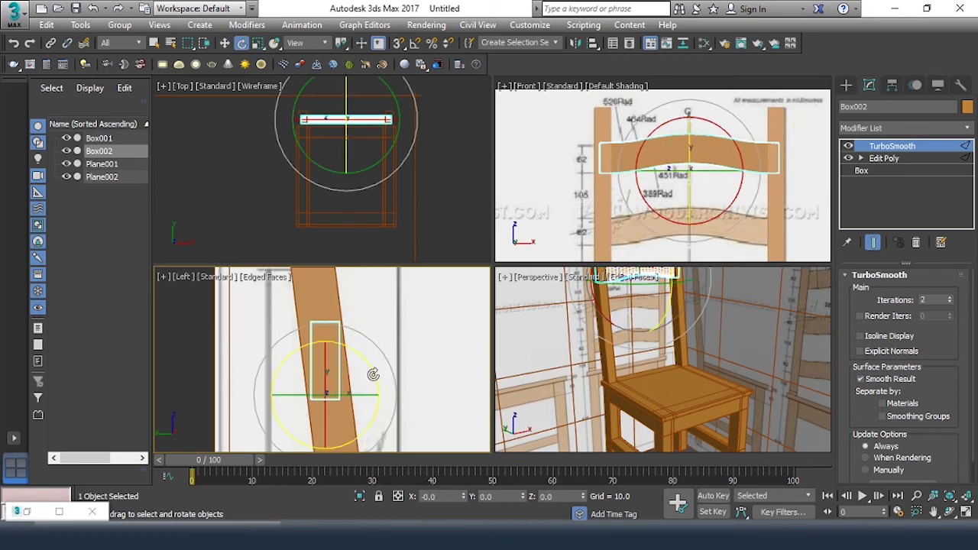
{"action": "left_click_drag", "start_coordinate": [374, 374], "coordinate": [368, 366]}
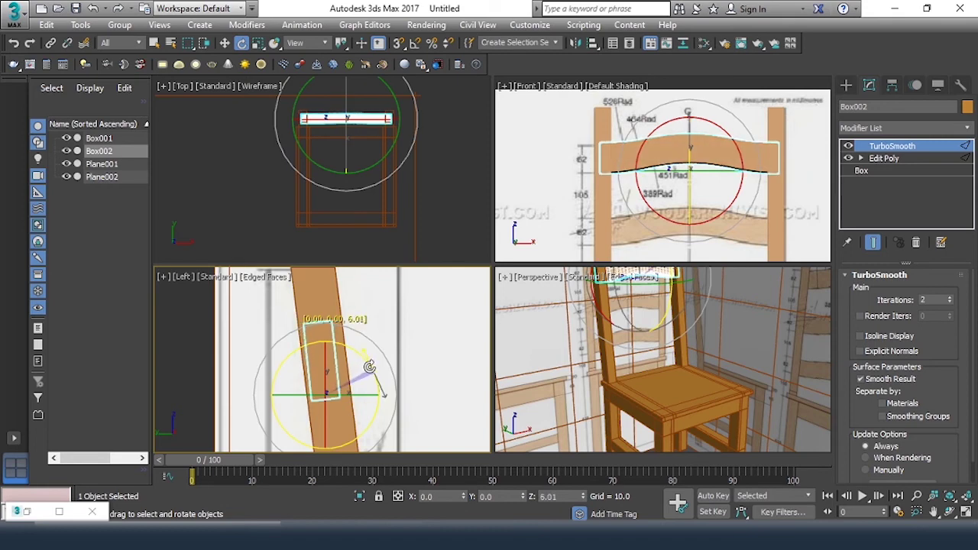
{"action": "right_click", "coordinate": [369, 366]}
{"action": "left_click", "coordinate": [443, 312]}
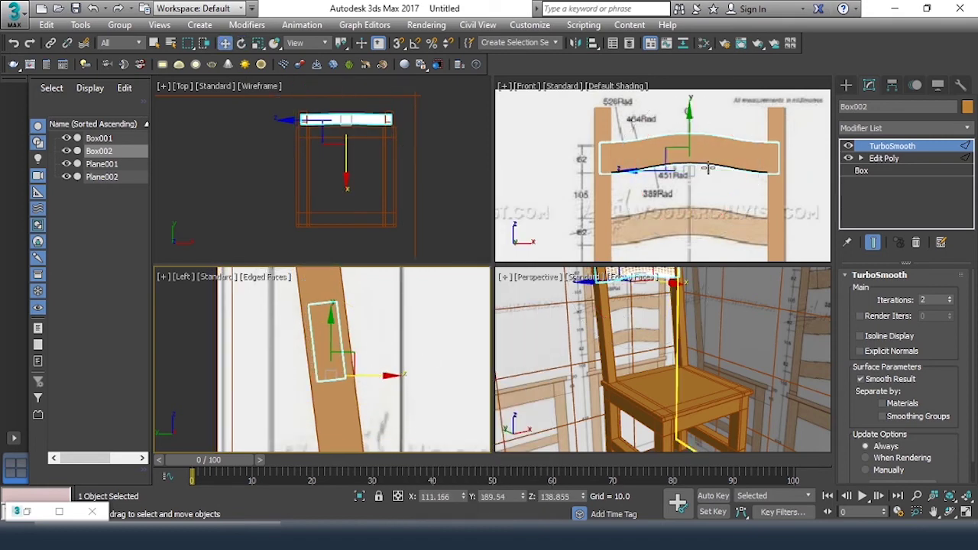
{"action": "left_click", "coordinate": [659, 168]}
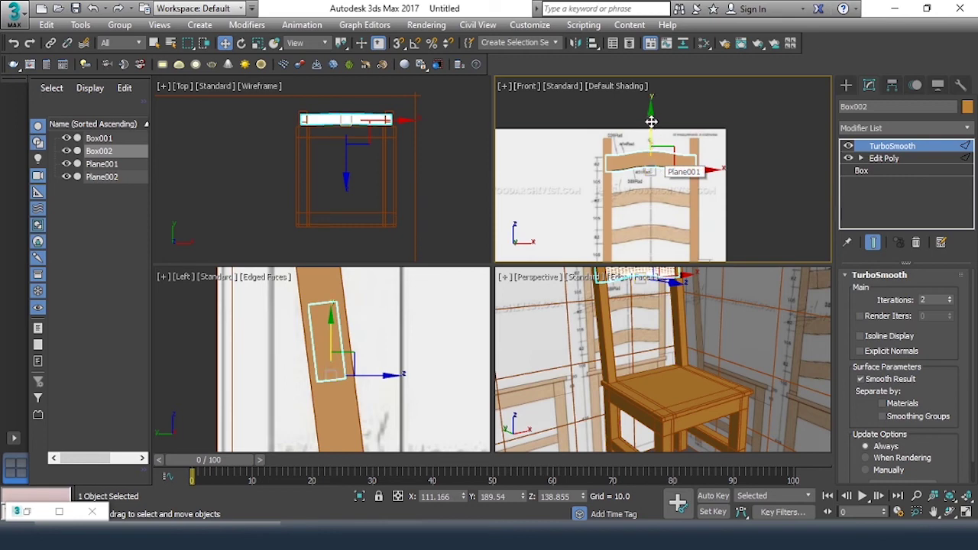
{"action": "left_click", "coordinate": [649, 128]}
Step: Shift-clone the rail downward as 2 instances (Box003, Box004) and align the bottom one onto the back leg
{"action": "left_click_drag", "start_coordinate": [649, 128], "coordinate": [650, 151]}
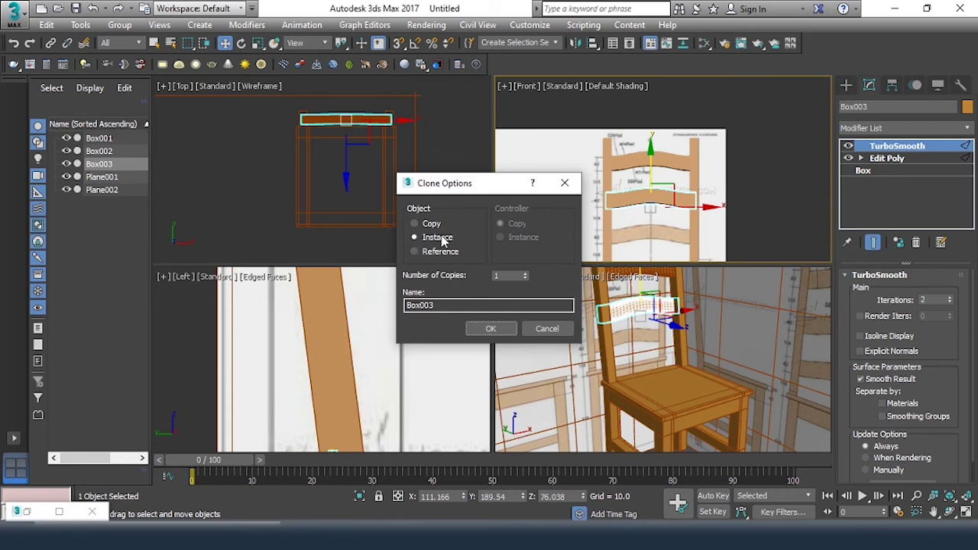
{"action": "left_click", "coordinate": [501, 328]}
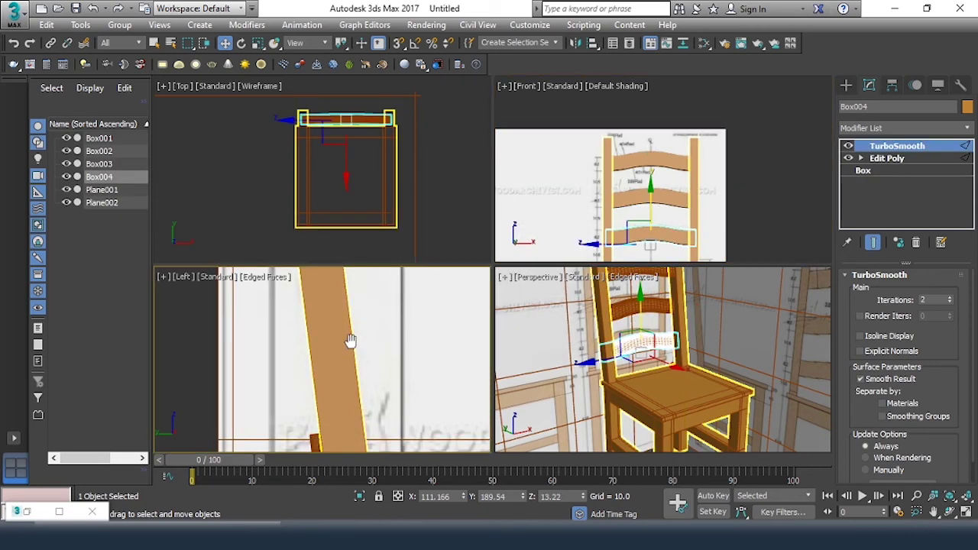
{"action": "middle_click_drag", "start_coordinate": [350, 381], "coordinate": [354, 293]}
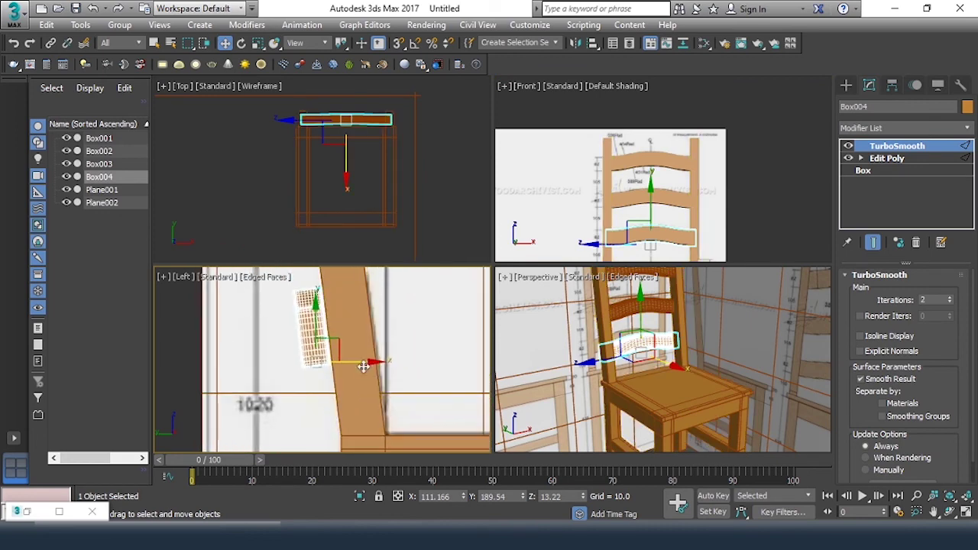
{"action": "left_click_drag", "start_coordinate": [371, 360], "coordinate": [407, 354]}
{"action": "scroll", "coordinate": [408, 355], "scroll_direction": "down", "scroll_amount": 3}
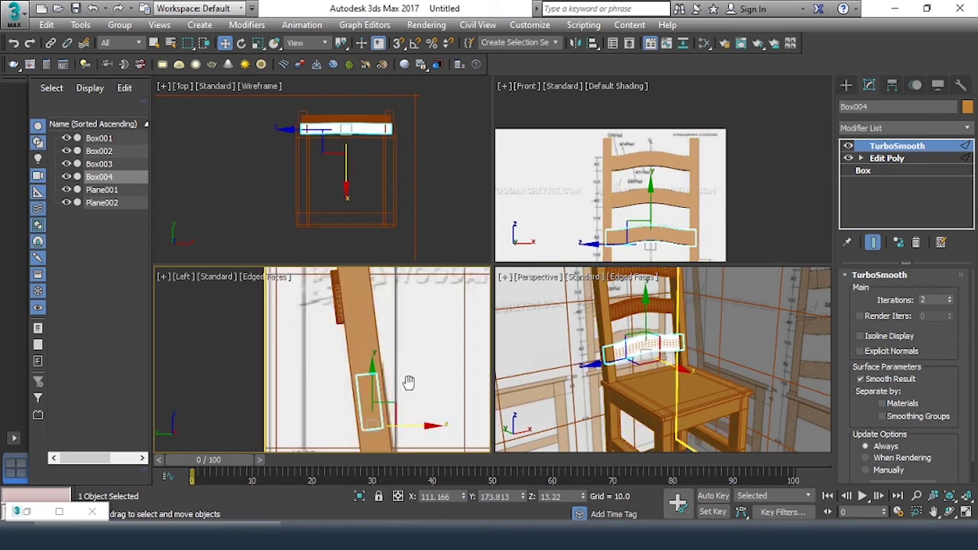
{"action": "left_click", "coordinate": [374, 348]}
Step: Maximize the Perspective viewport with Alt+W, turn off edged faces, and orbit to frame the whole chair
{"action": "left_click", "coordinate": [426, 365]}
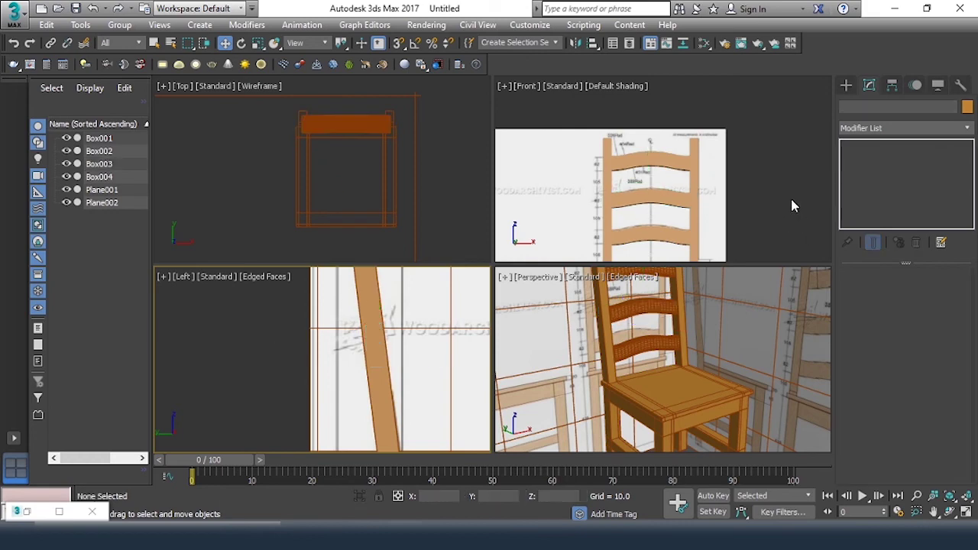
{"action": "middle_click_drag", "start_coordinate": [753, 365], "coordinate": [714, 366]}
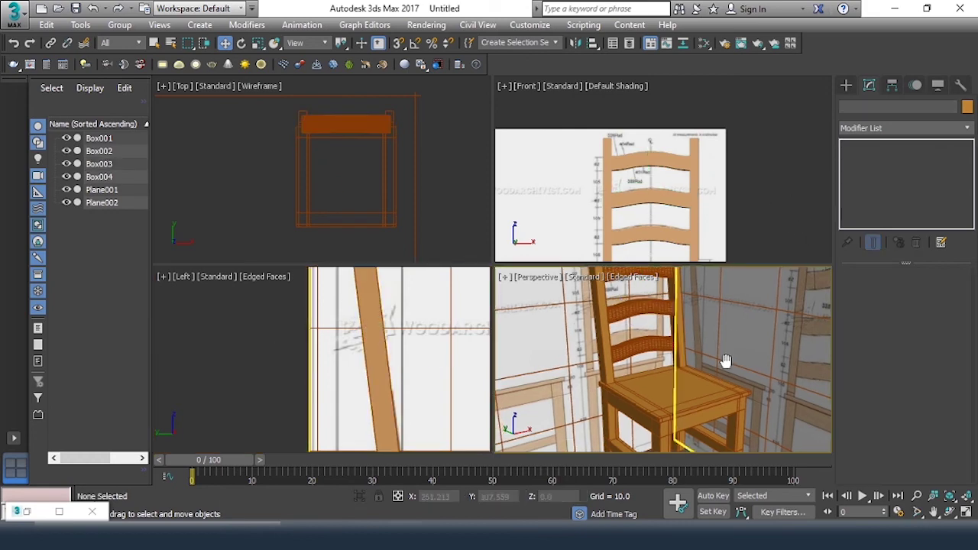
{"action": "key", "text": "alt+w"}
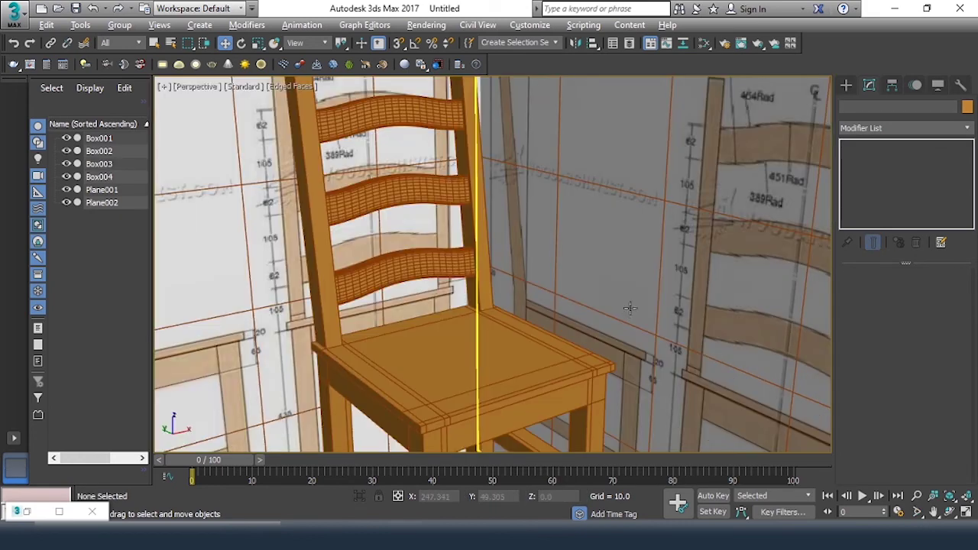
{"action": "mouse_move", "coordinate": [630, 310]}
{"action": "middle_mouse_down", "text": "alt"}
{"action": "mouse_move", "coordinate": [614, 318]}
{"action": "mouse_move", "coordinate": [600, 291]}
{"action": "mouse_move", "coordinate": [598, 228]}
{"action": "mouse_move", "coordinate": [498, 300]}
{"action": "mouse_move", "coordinate": [517, 354]}
{"action": "mouse_move", "coordinate": [518, 288]}
{"action": "mouse_move", "coordinate": [571, 267]}
{"action": "mouse_move", "coordinate": [494, 270]}
{"action": "middle_mouse_up", "text": "alt"}
{"action": "scroll", "coordinate": [598, 228], "scroll_direction": "down", "scroll_amount": 5}
{"action": "scroll", "coordinate": [494, 270], "scroll_direction": "up", "scroll_amount": 5}
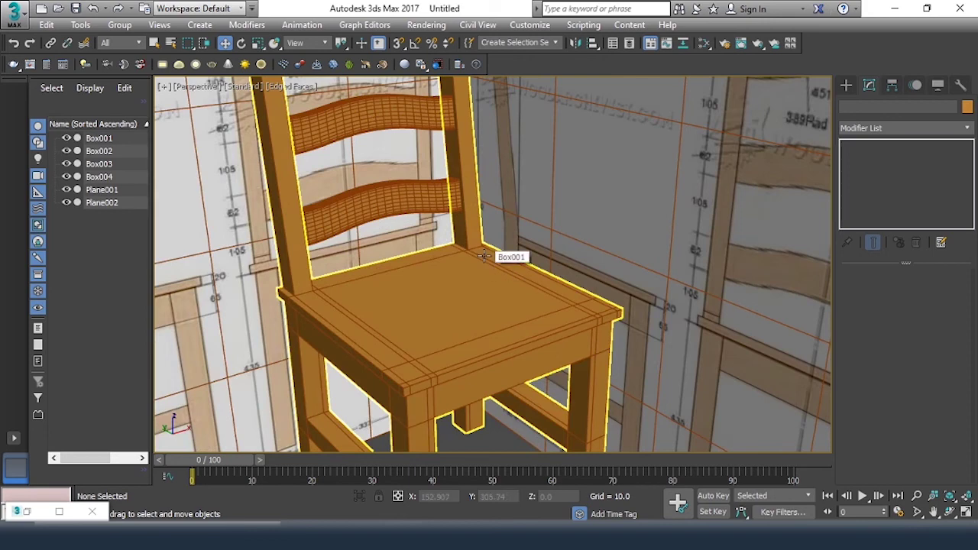
{"action": "key", "text": "F4"}
{"action": "scroll", "coordinate": [489, 260], "scroll_direction": "down", "scroll_amount": 5}
{"action": "scroll", "coordinate": [520, 272], "scroll_direction": "down", "scroll_amount": 2}
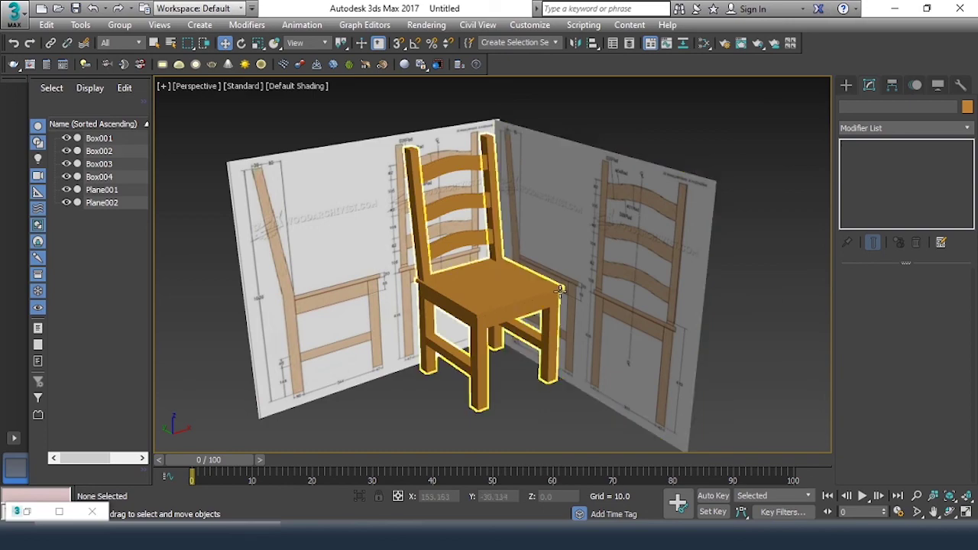
{"action": "mouse_move", "coordinate": [560, 289]}
{"action": "middle_mouse_down", "text": "alt"}
{"action": "mouse_move", "coordinate": [641, 313]}
{"action": "mouse_move", "coordinate": [660, 345]}
{"action": "mouse_move", "coordinate": [690, 332]}
{"action": "mouse_move", "coordinate": [512, 308]}
{"action": "mouse_move", "coordinate": [566, 207]}
{"action": "middle_mouse_up", "text": "alt"}
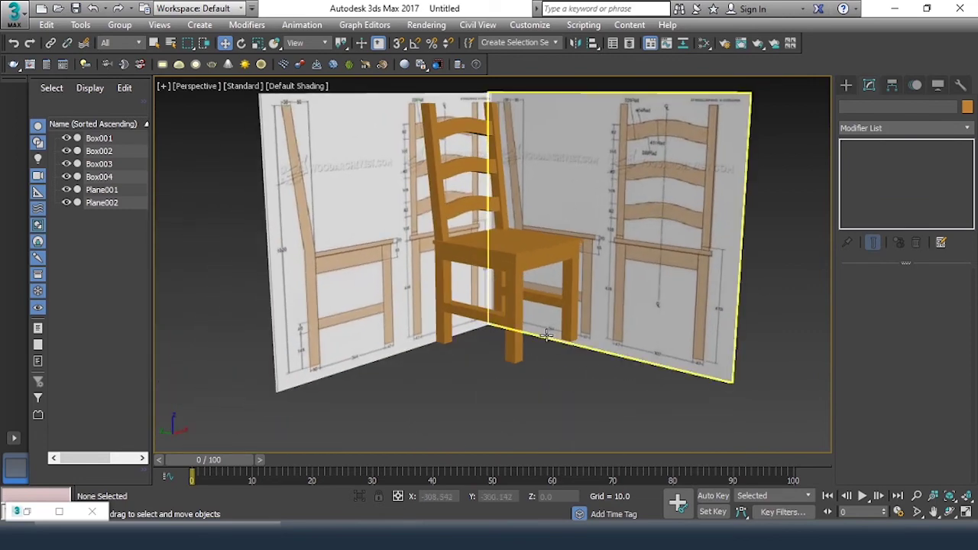
Step: Select Plane001 and Plane002 and hide them
{"action": "left_click", "coordinate": [310, 148]}
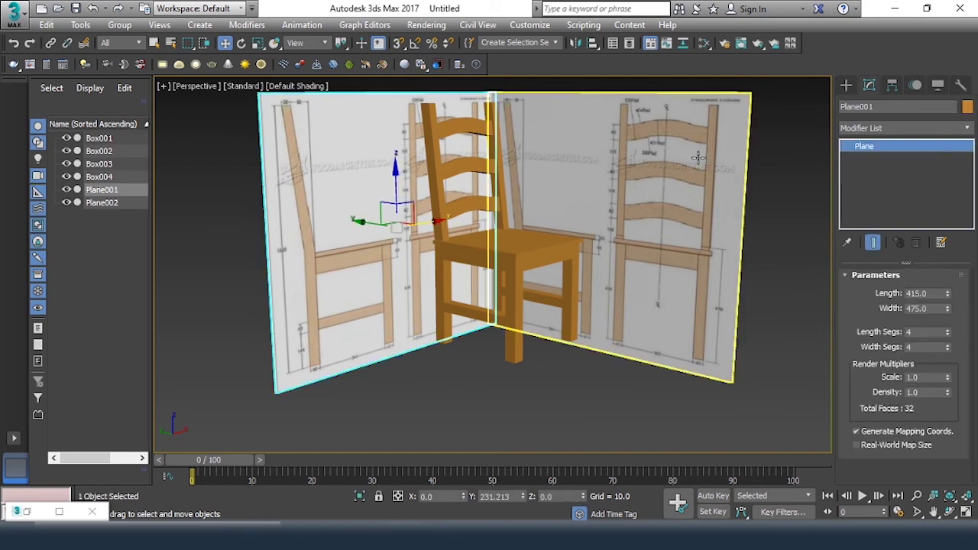
{"action": "left_click", "coordinate": [632, 151], "text": "ctrl"}
{"action": "right_click", "coordinate": [633, 152]}
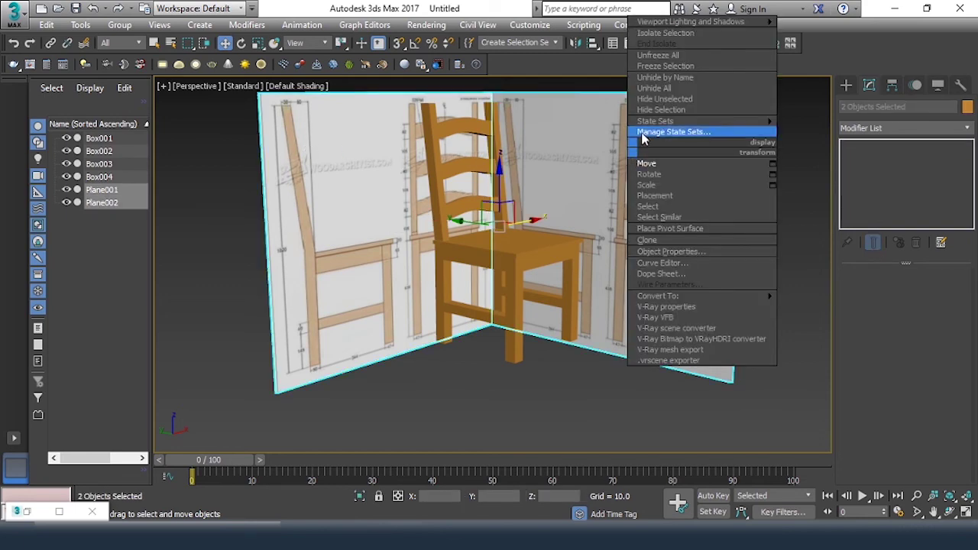
{"action": "left_click", "coordinate": [654, 109]}
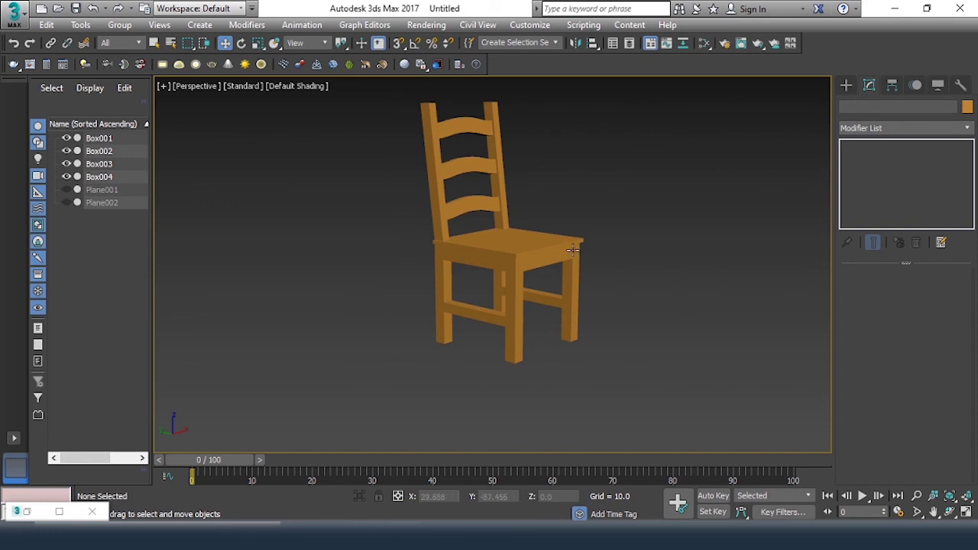
Step: Turn on the safe frame with Shift+F and pan the chair into position for rendering
{"action": "scroll", "coordinate": [558, 286], "scroll_direction": "up", "scroll_amount": 2}
{"action": "middle_click_drag", "start_coordinate": [558, 286], "coordinate": [558, 308]}
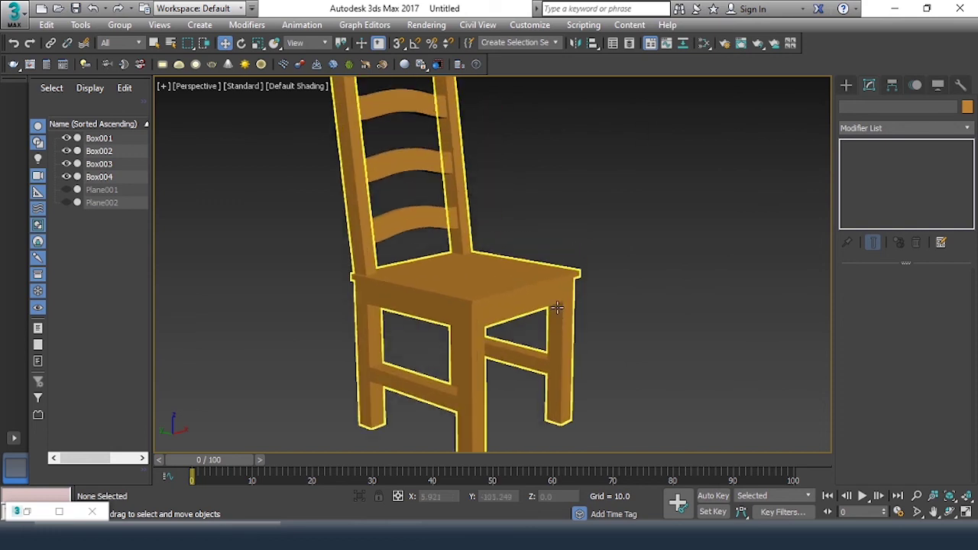
{"action": "key", "text": "shift+f"}
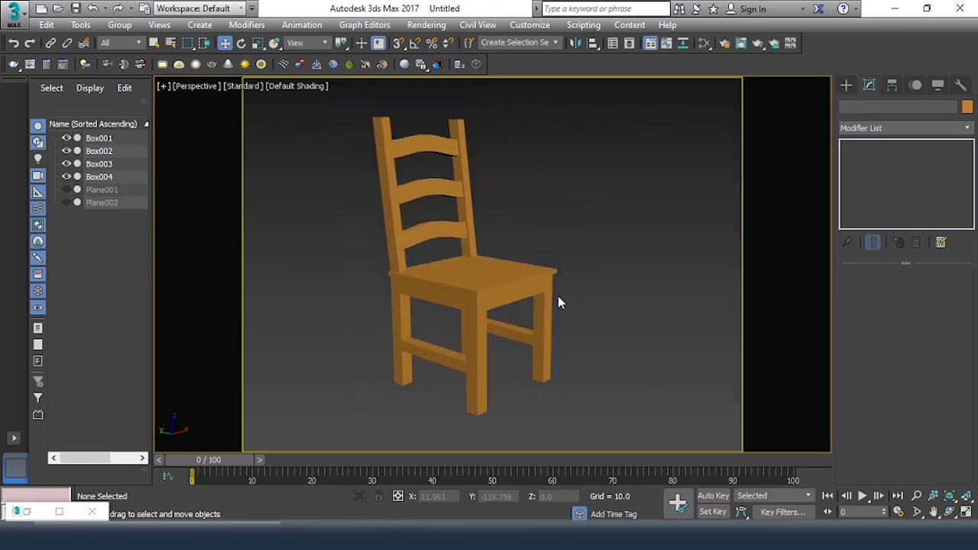
{"action": "mouse_move", "coordinate": [572, 283]}
{"action": "middle_mouse_down"}
{"action": "mouse_move", "coordinate": [588, 286]}
{"action": "mouse_move", "coordinate": [566, 282]}
{"action": "mouse_move", "coordinate": [589, 268]}
{"action": "middle_mouse_up"}
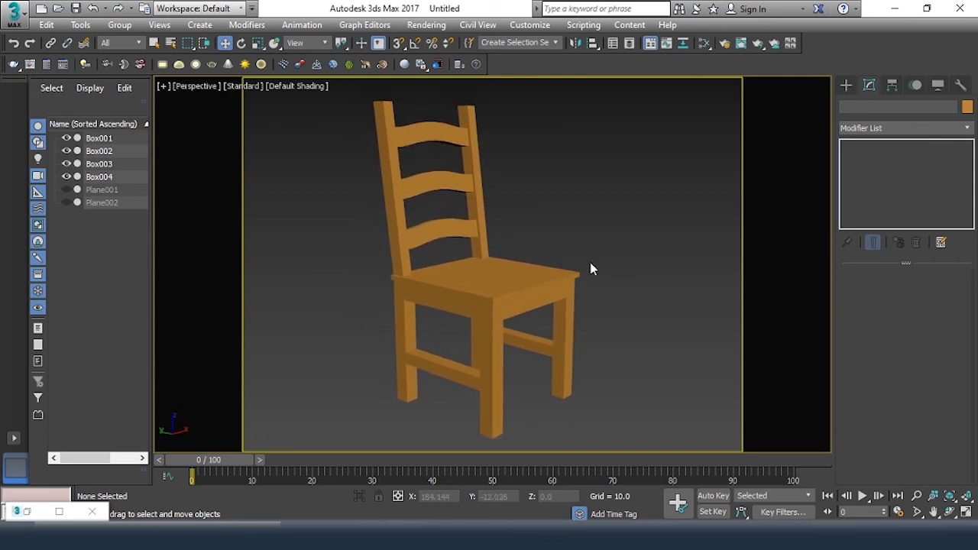
{"action": "key", "text": "shift+q"}
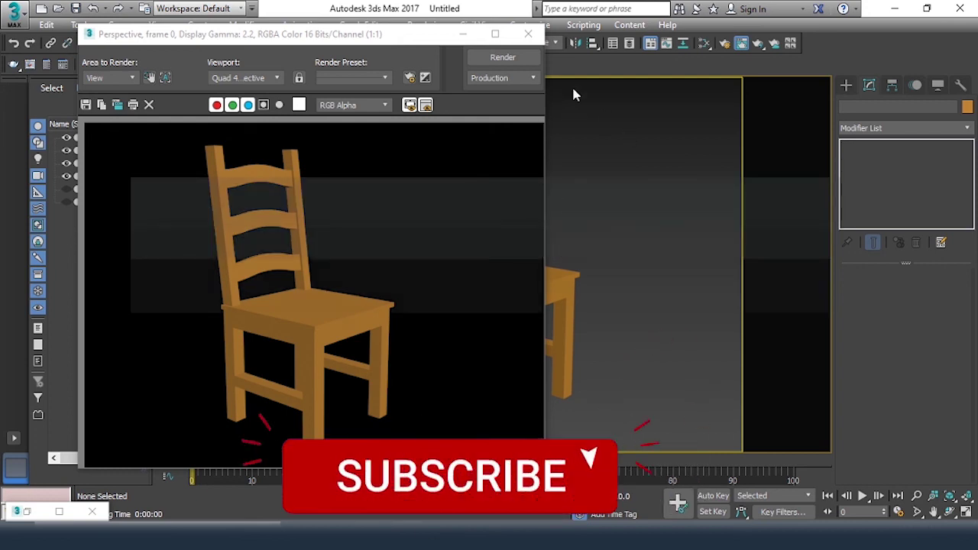
{"action": "left_click", "coordinate": [527, 35]}
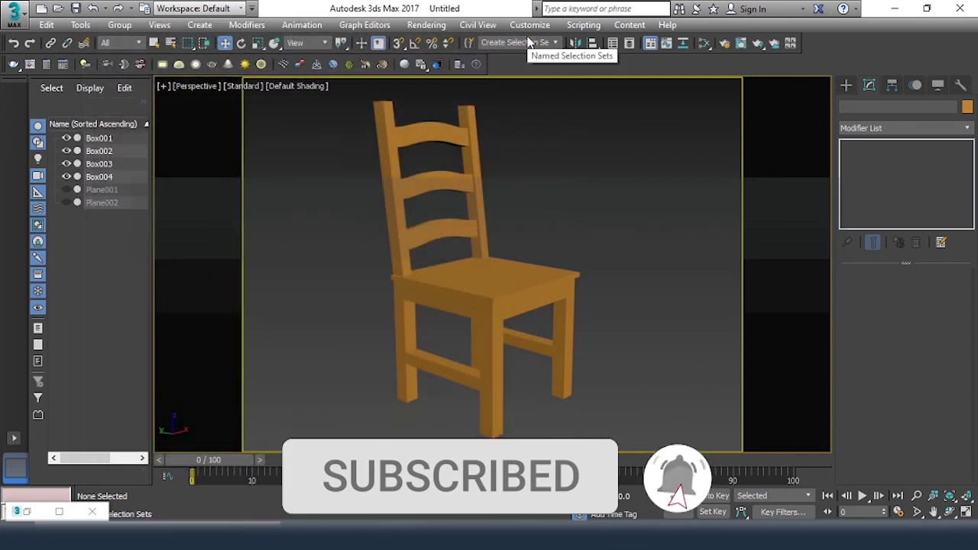